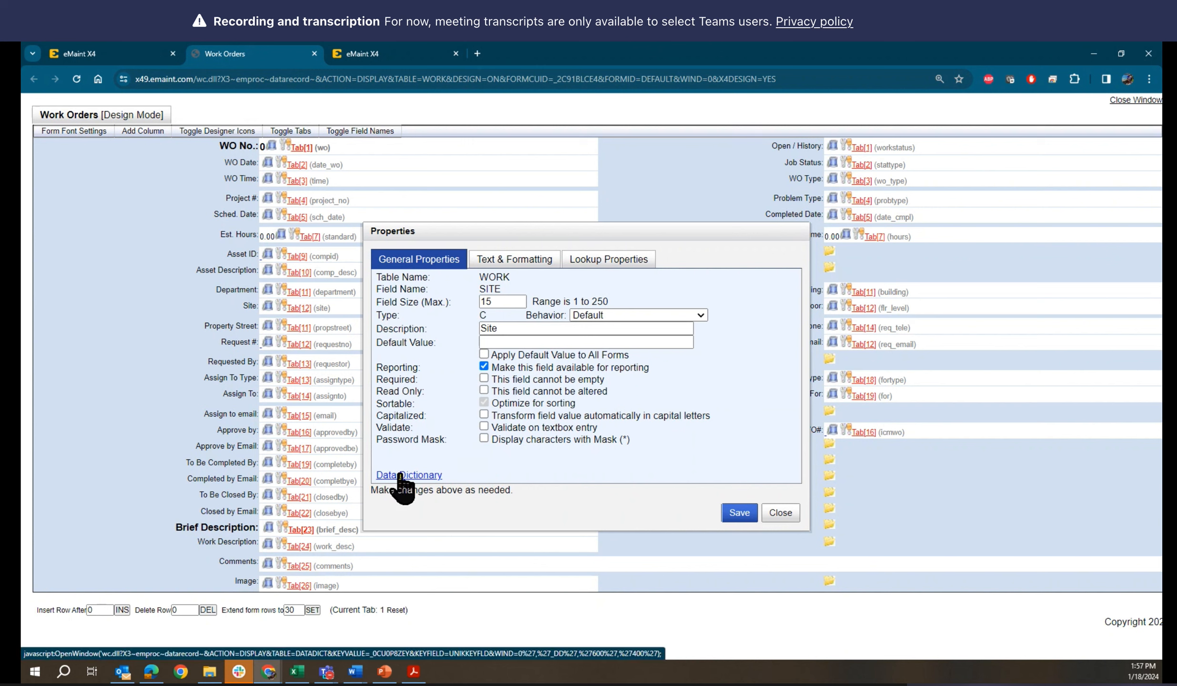
Open the Site field's Data Dictionary record, reposition its window, and consult the PowerPoint slide on adding fields to the Close out Screen
left_click(399, 475)
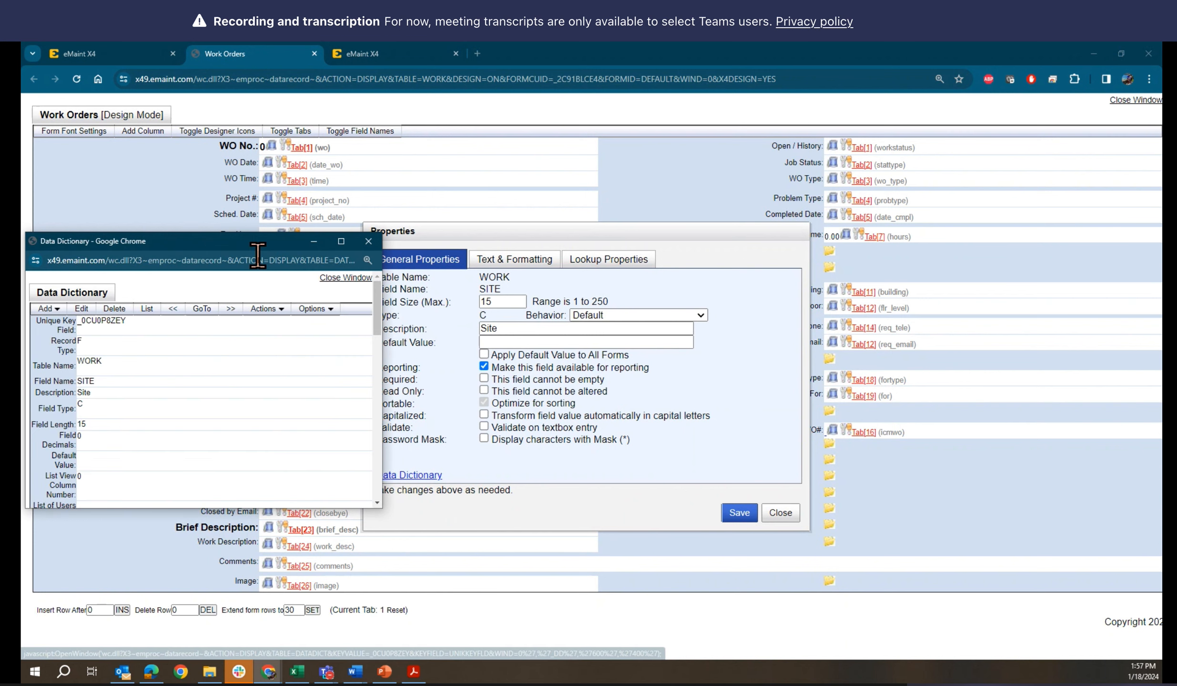
left_click_drag(255, 248, 675, 212)
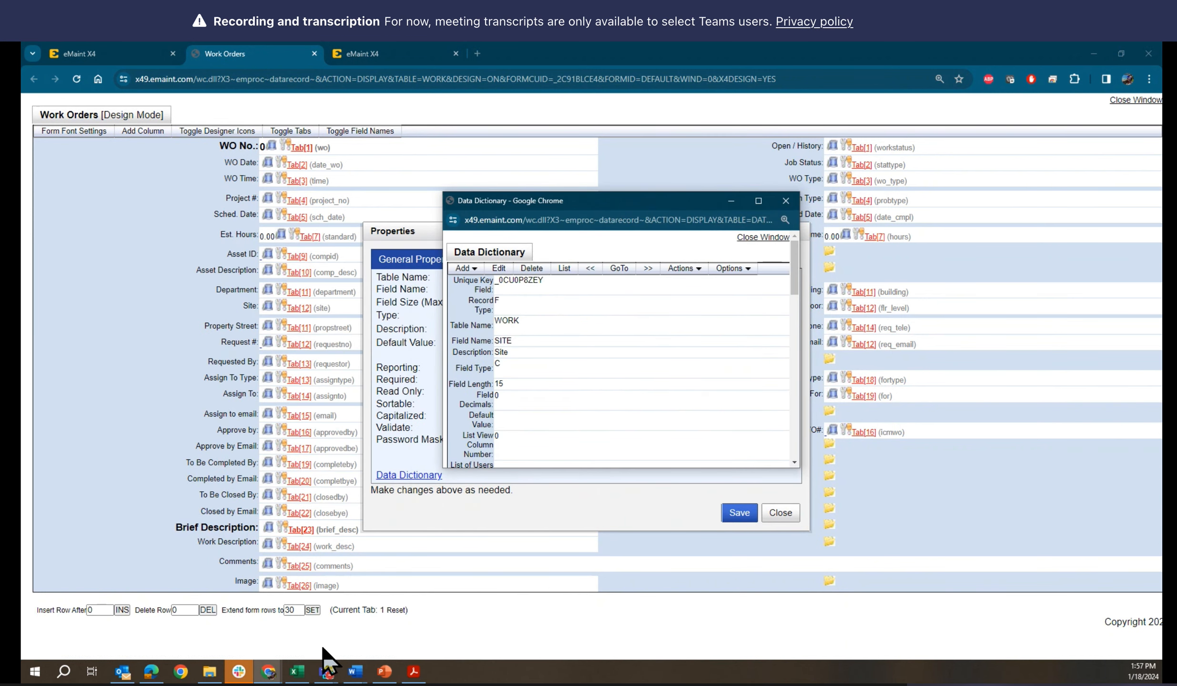
left_click(385, 672)
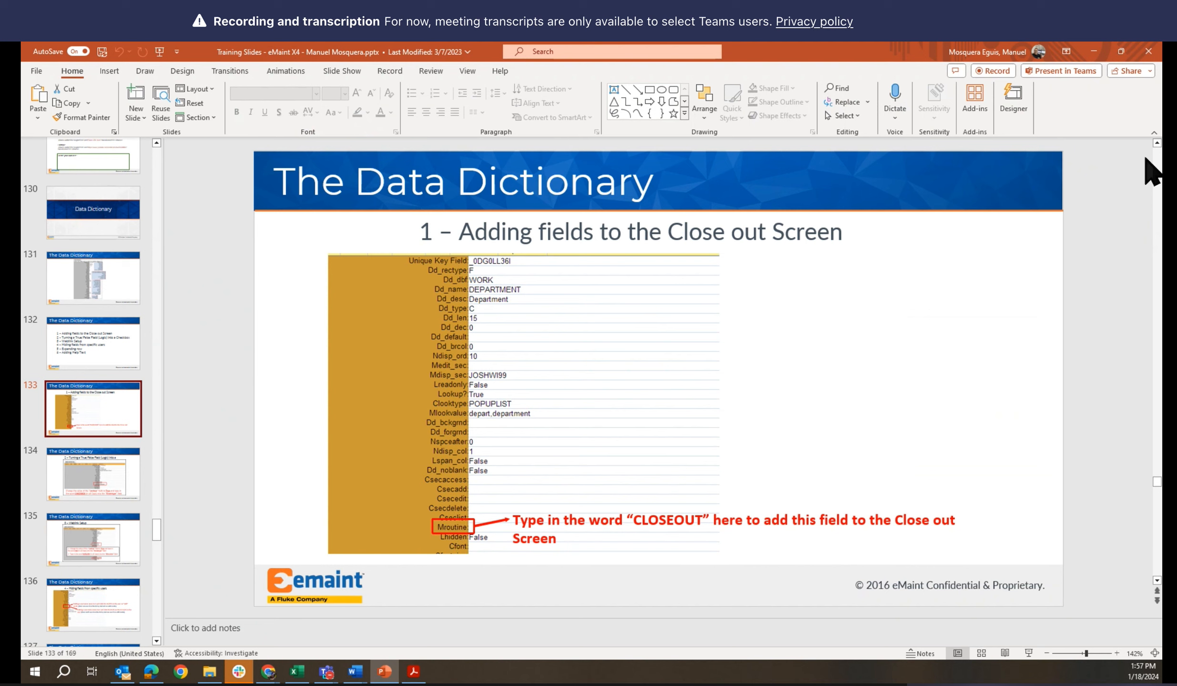
left_click(1094, 53)
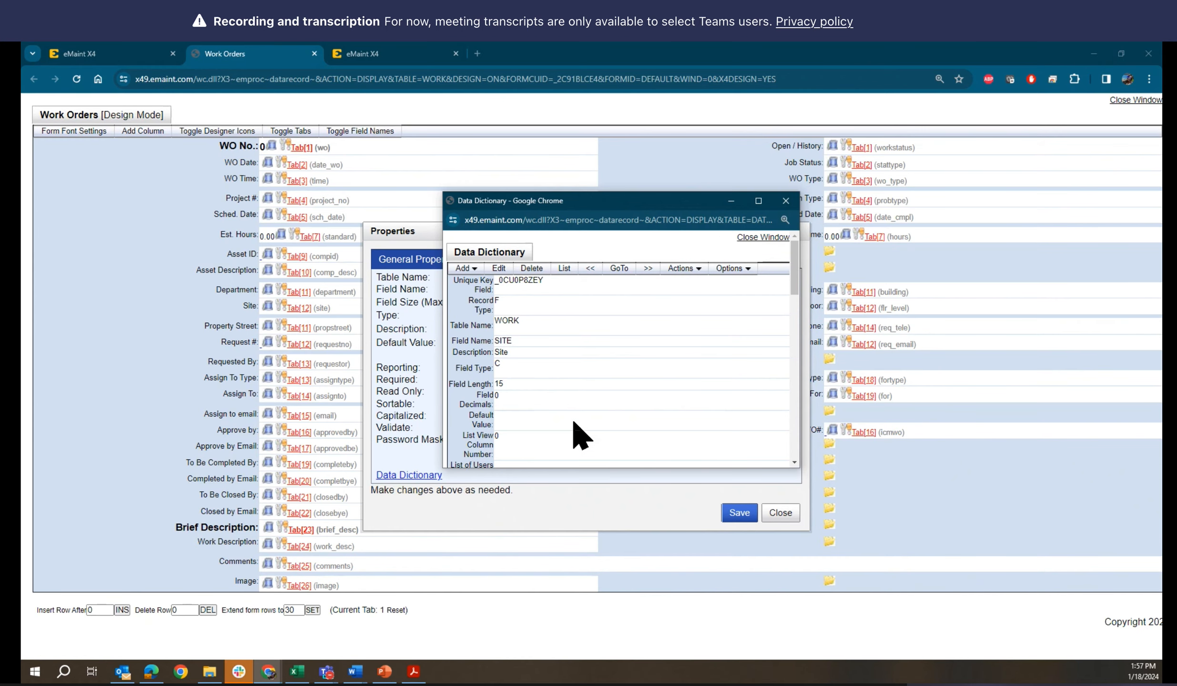
Look through the Site field's Data Dictionary record and widen its window to show more of the long values
scroll(603, 415, "down", 10)
scroll(600, 404, "down", 8)
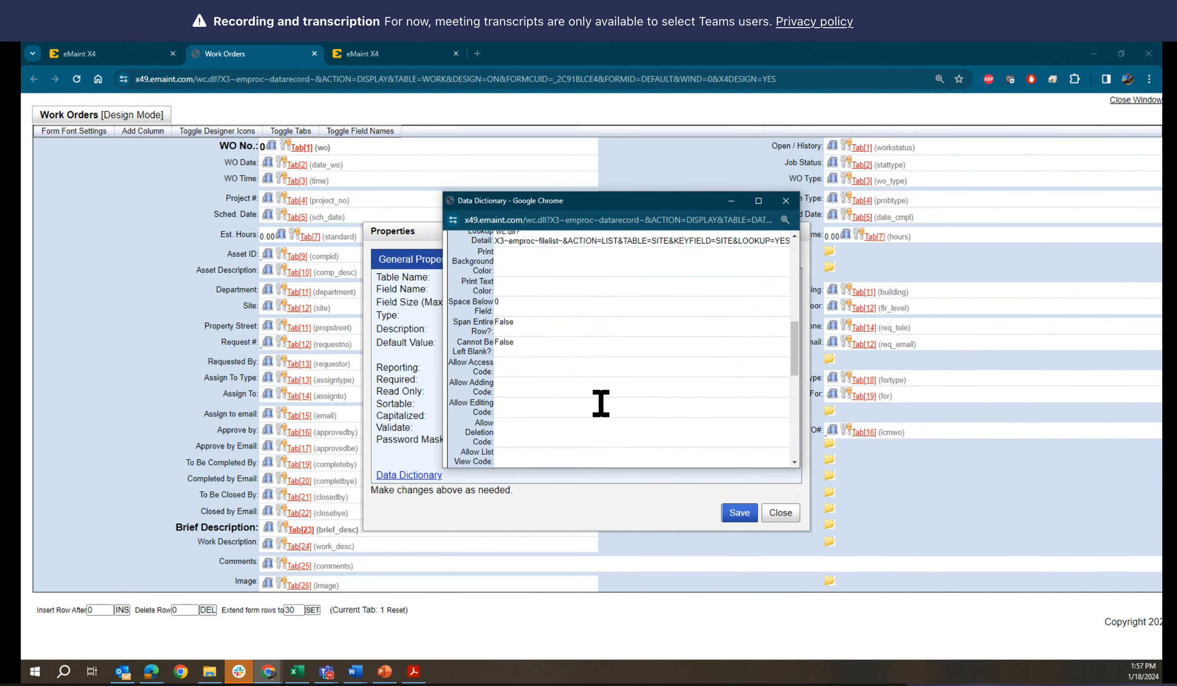
scroll(601, 403, "down", 8)
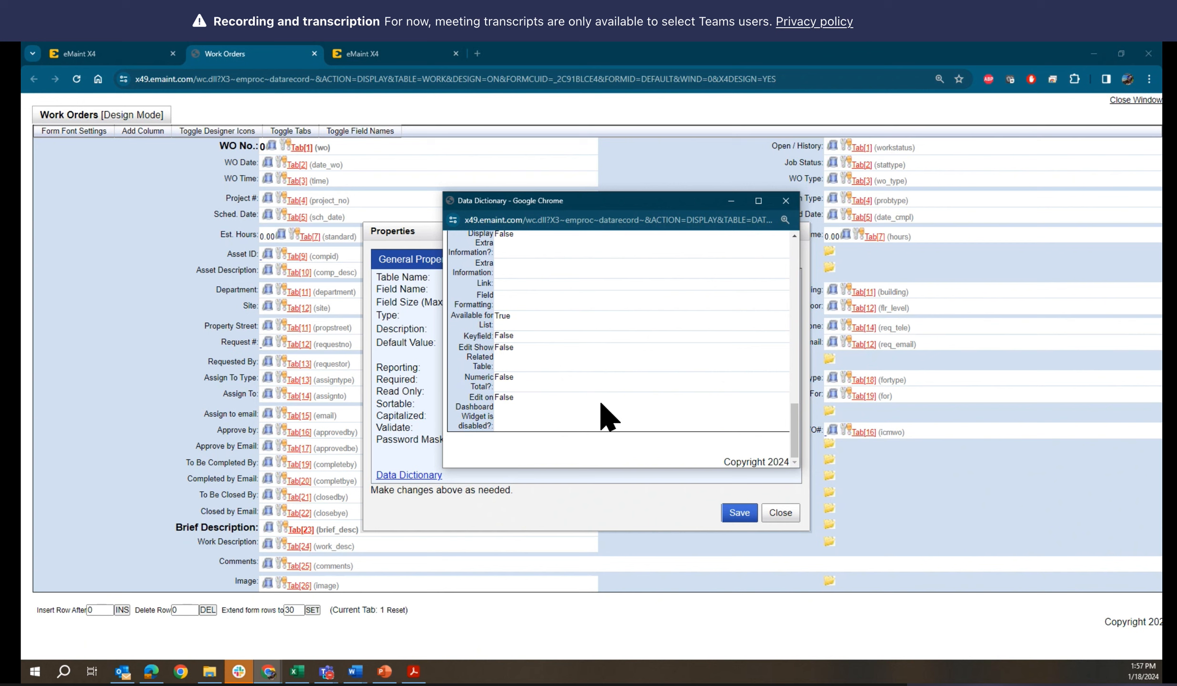
scroll(602, 404, "up", 1)
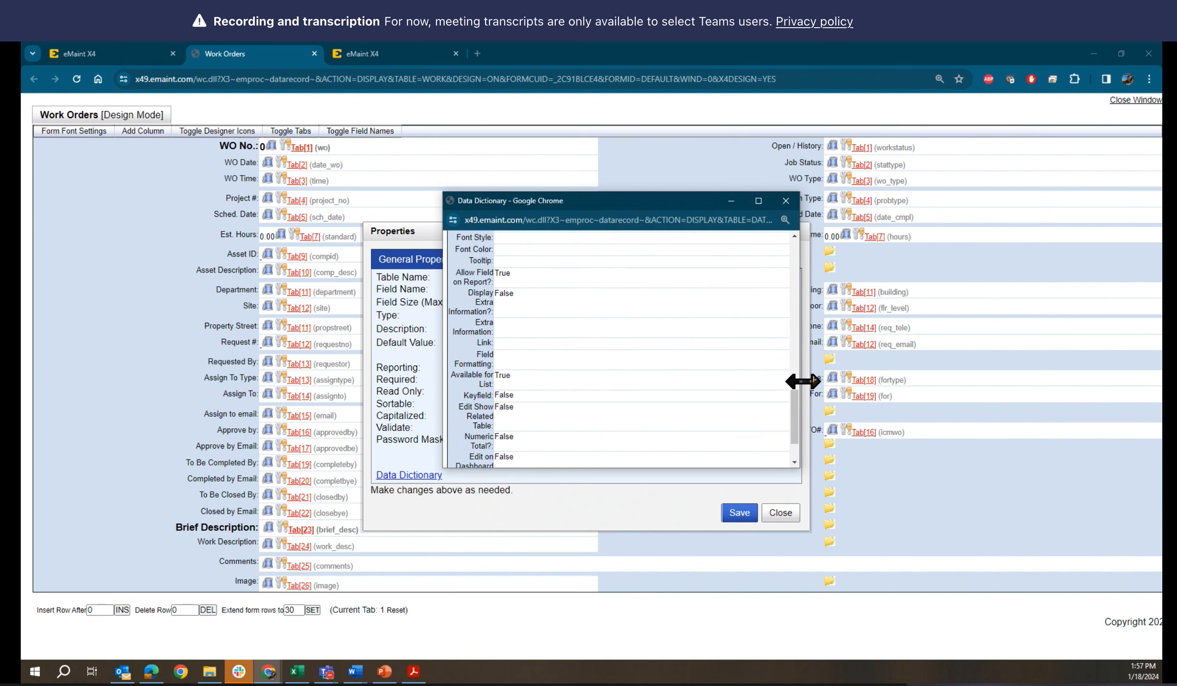
left_click_drag(804, 381, 963, 377)
scroll(828, 379, "down", 1)
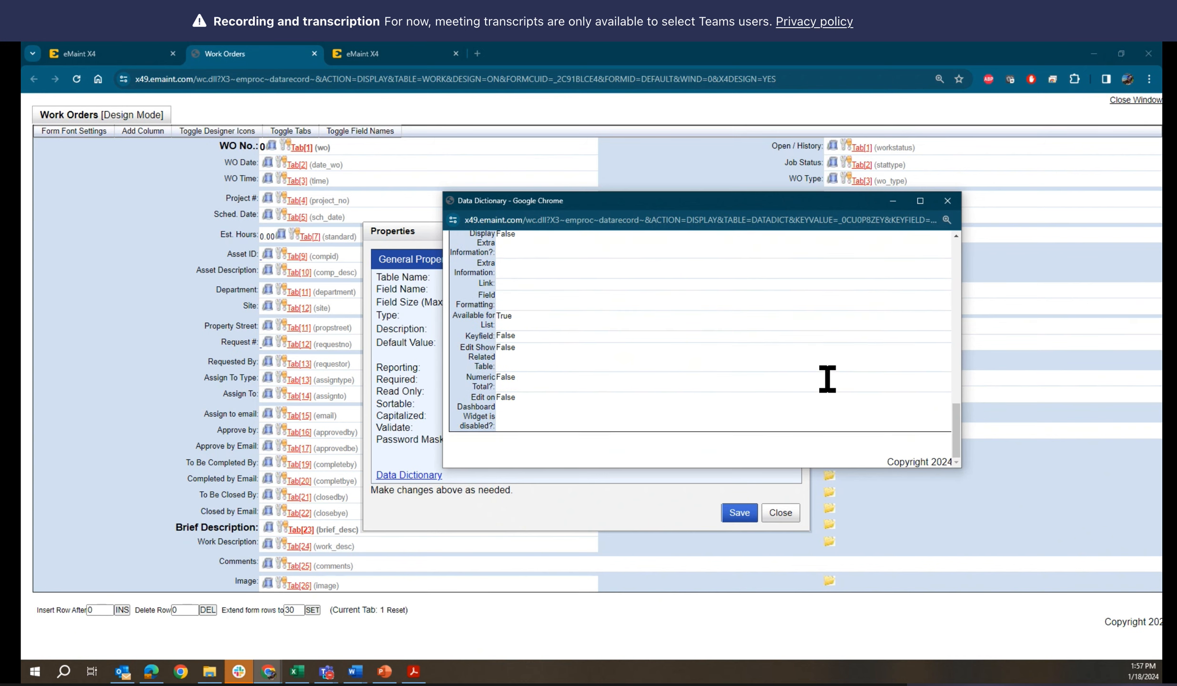
Review the Site record's settings, including field type, lookup, access codes, Custom Routine, font and report options
scroll(828, 379, "up", 1)
scroll(827, 379, "up", 2)
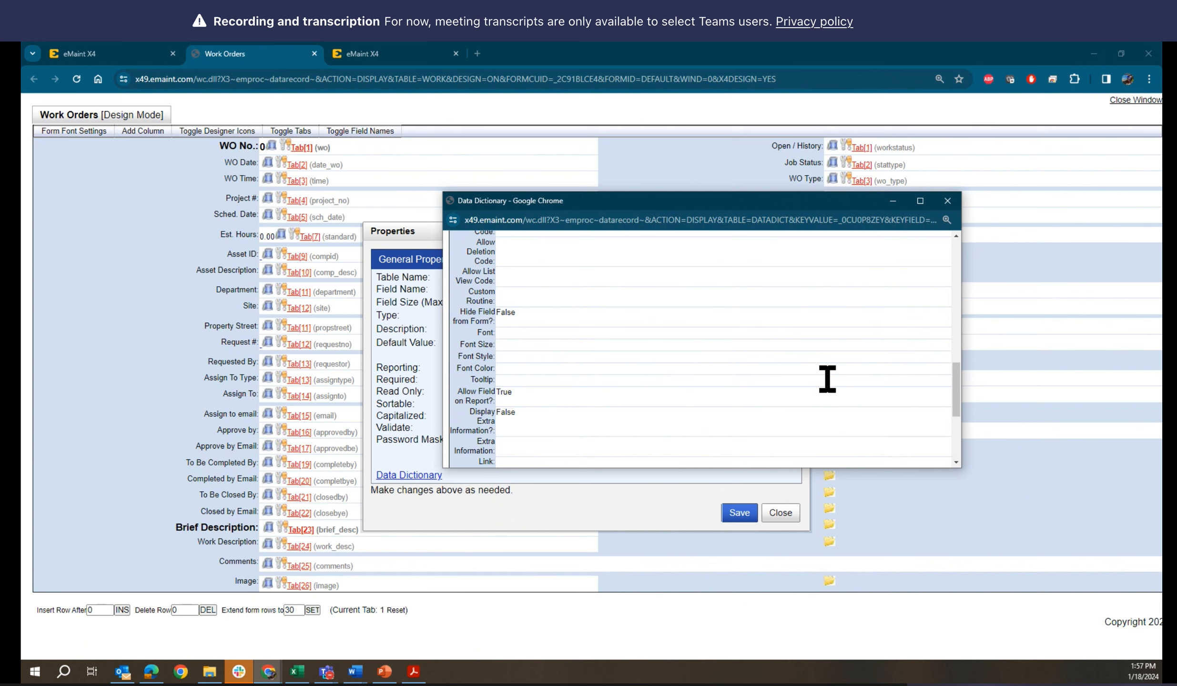
scroll(828, 379, "up", 3)
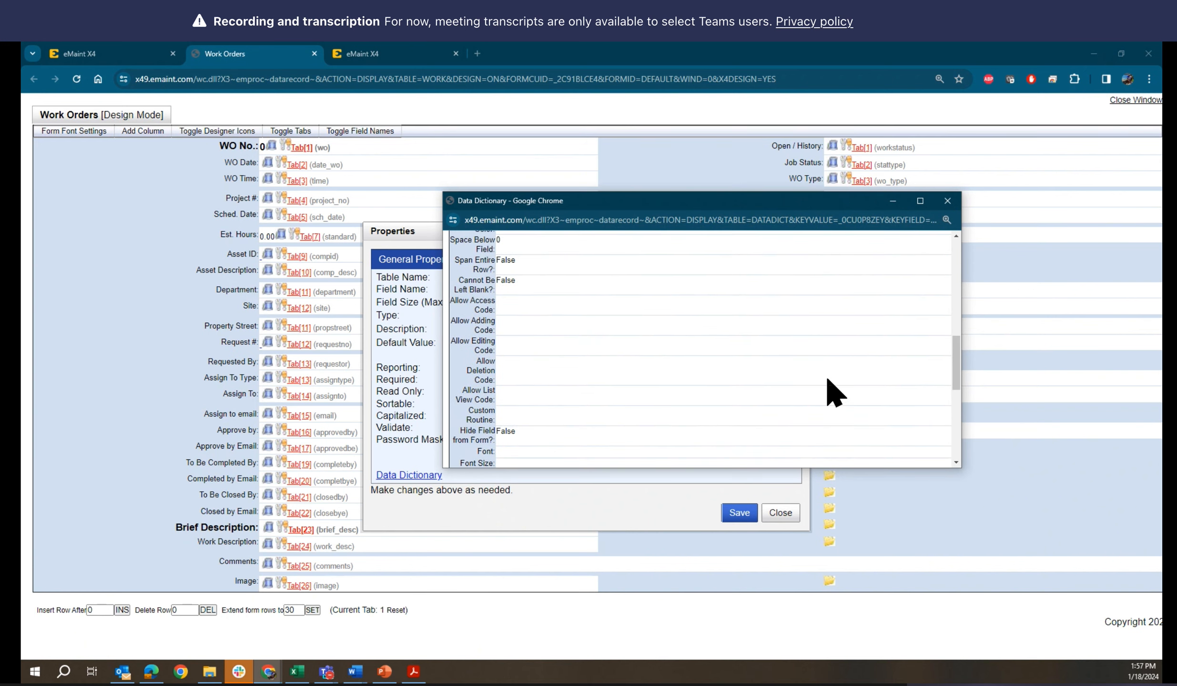
scroll(828, 380, "up", 5)
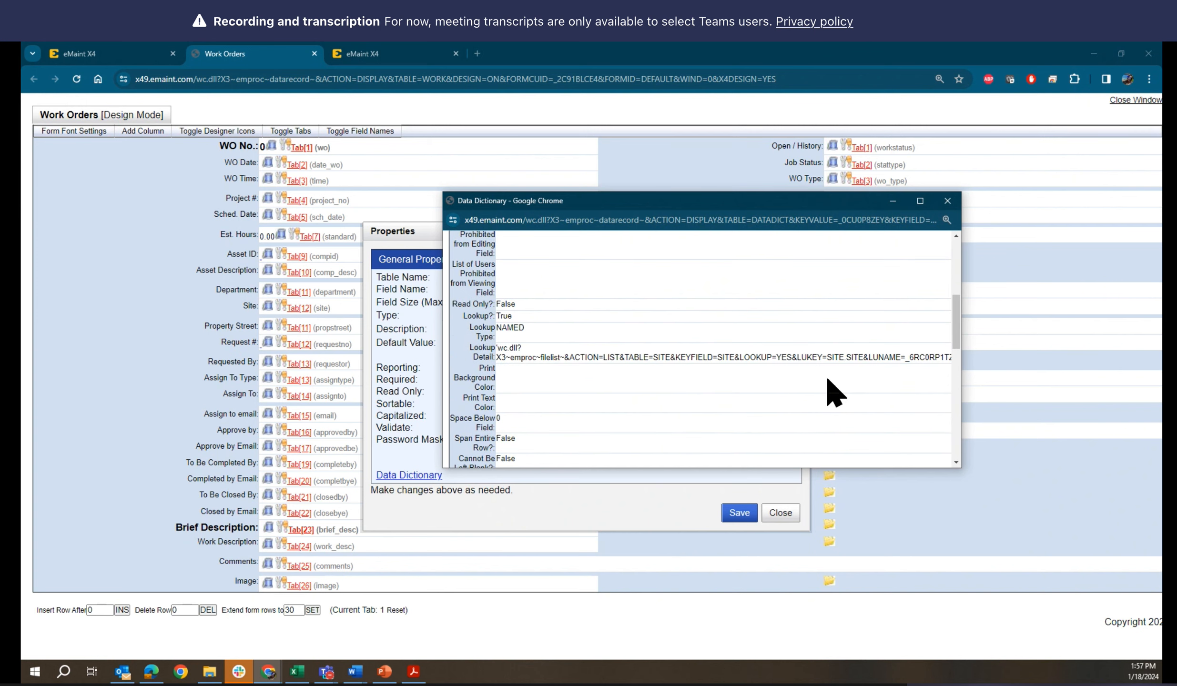
scroll(828, 380, "up", 8)
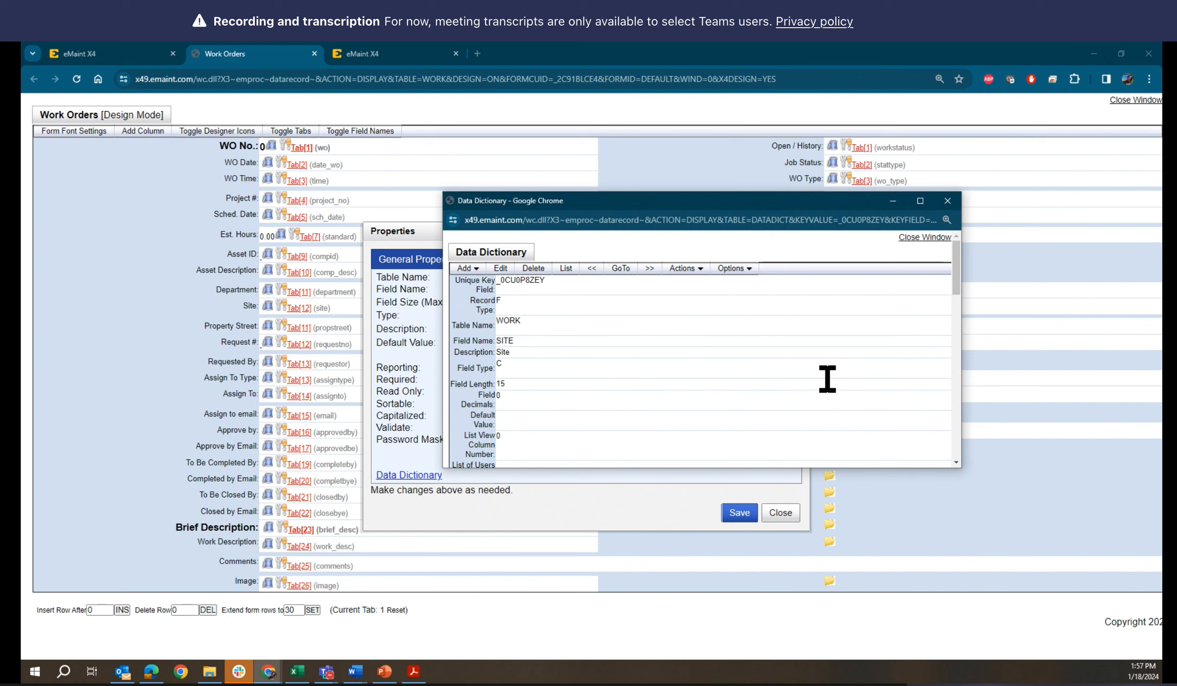
scroll(828, 380, "down", 5)
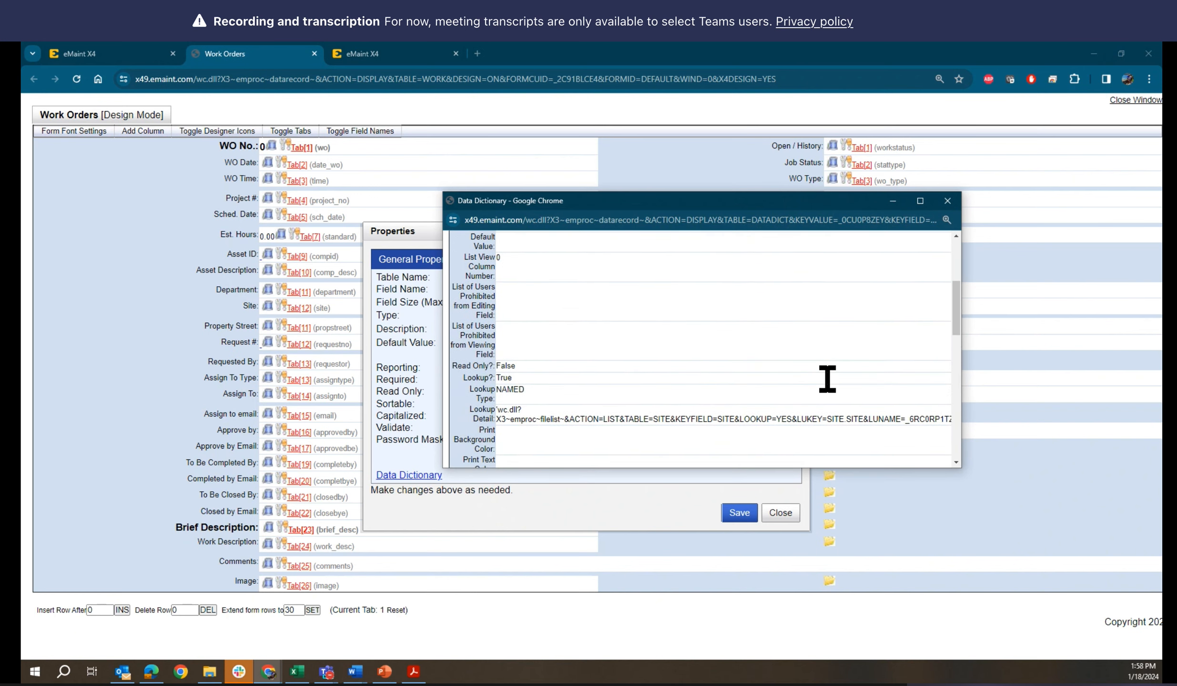
scroll(827, 380, "down", 3)
scroll(828, 380, "down", 2)
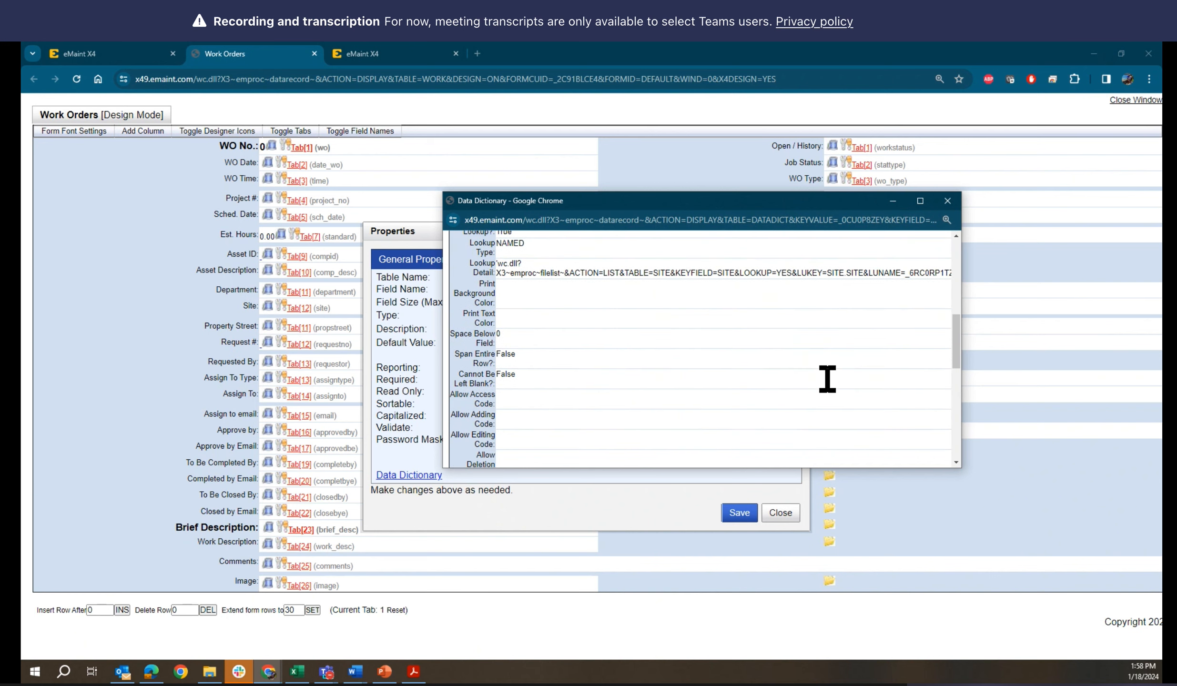
scroll(828, 380, "down", 2)
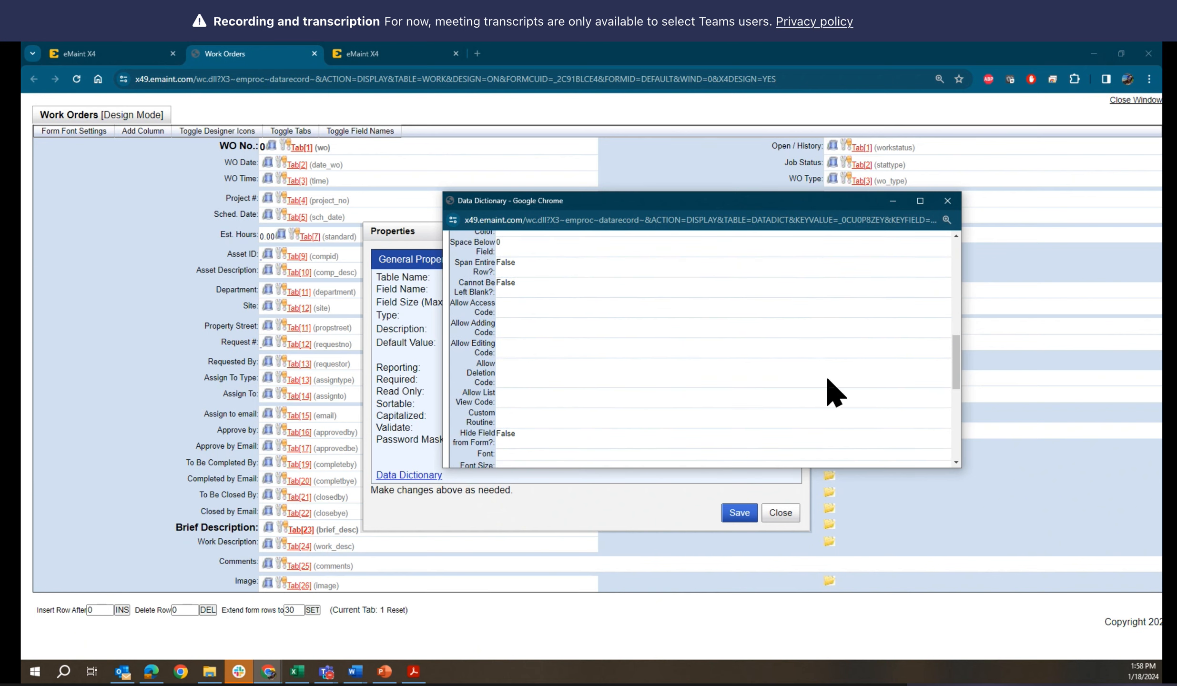
scroll(828, 380, "down", 2)
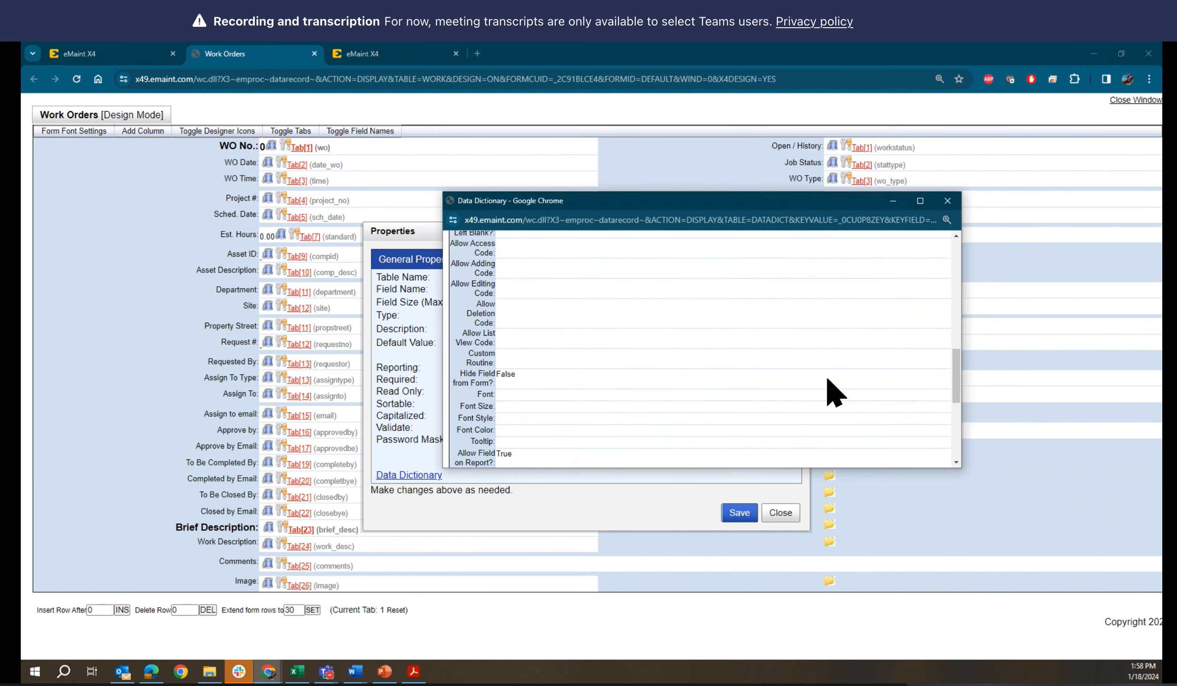
scroll(828, 380, "down", 4)
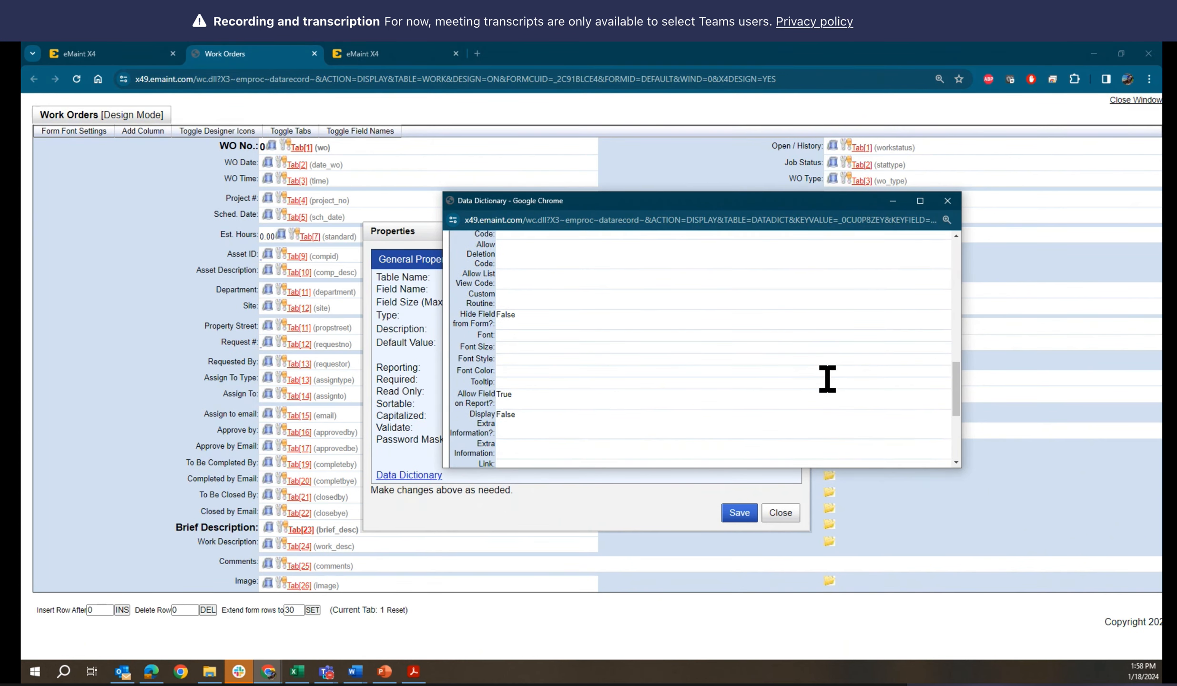
scroll(828, 379, "down", 4)
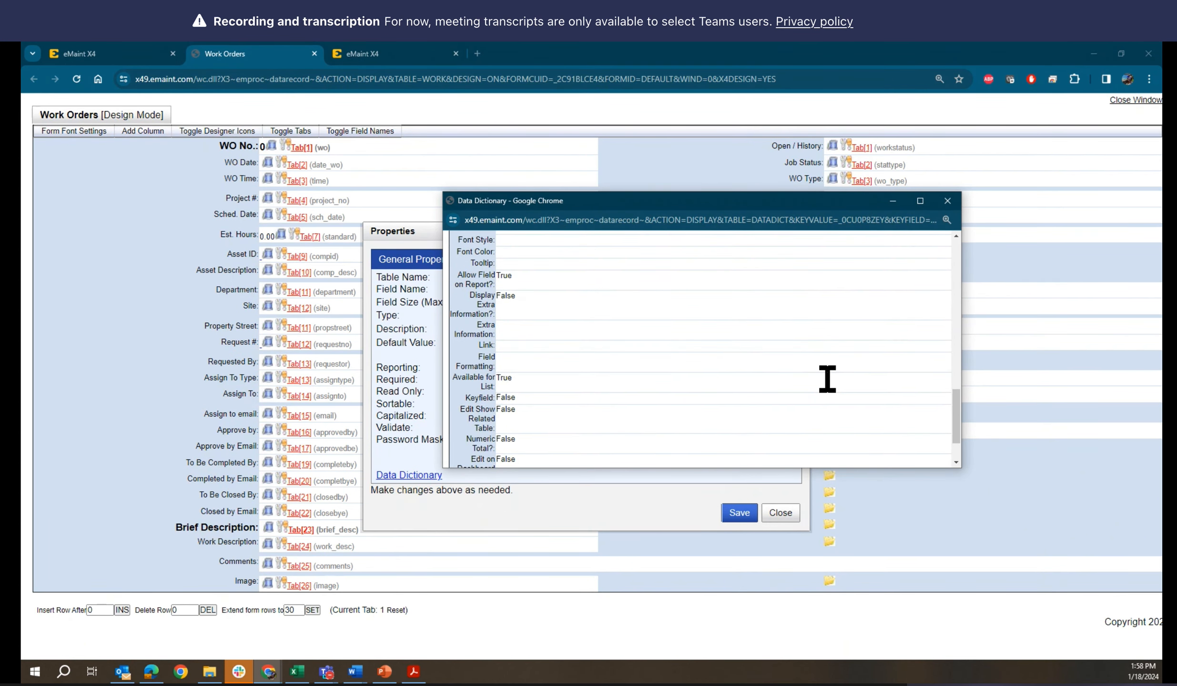
scroll(827, 380, "up", 2)
scroll(828, 380, "up", 2)
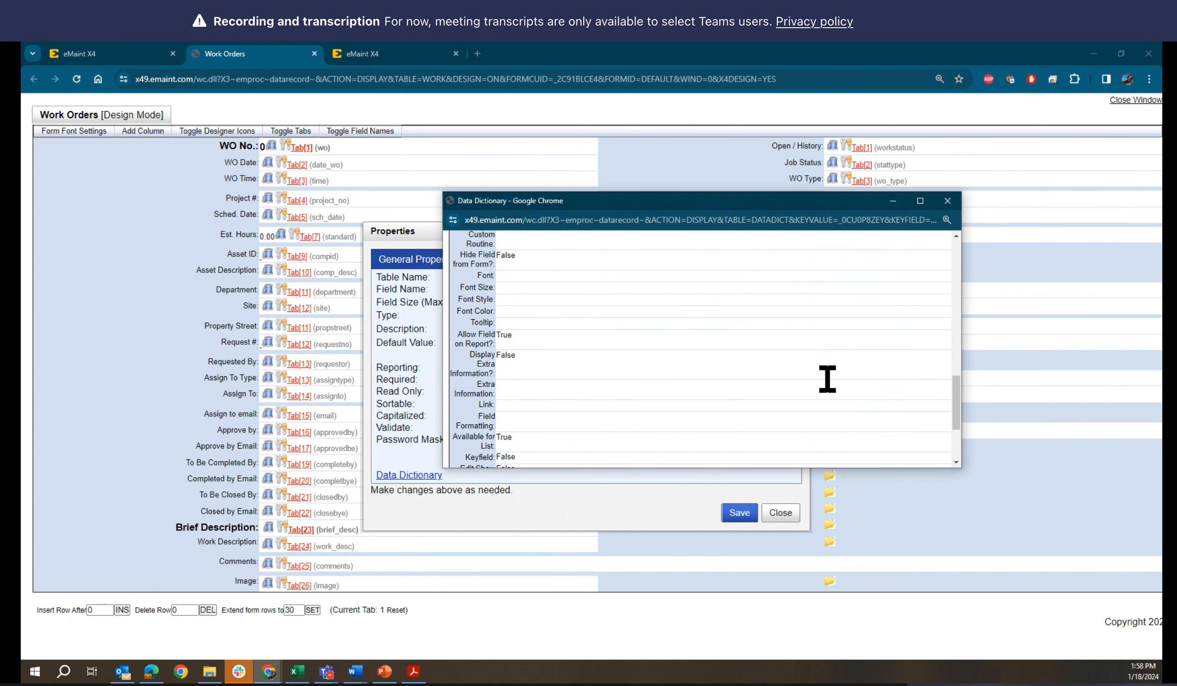
scroll(828, 380, "up", 2)
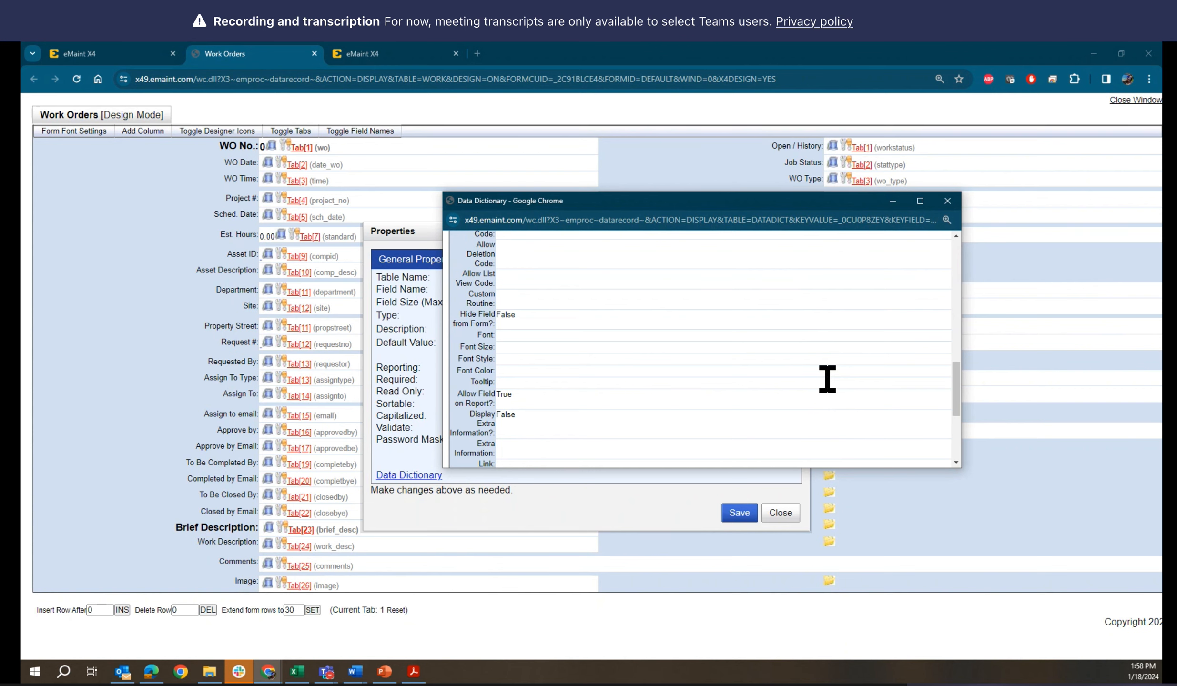
Consult the slide on adding fields to the Close out Screen and examine the Site record for its Custom Routine setting
left_click(386, 673)
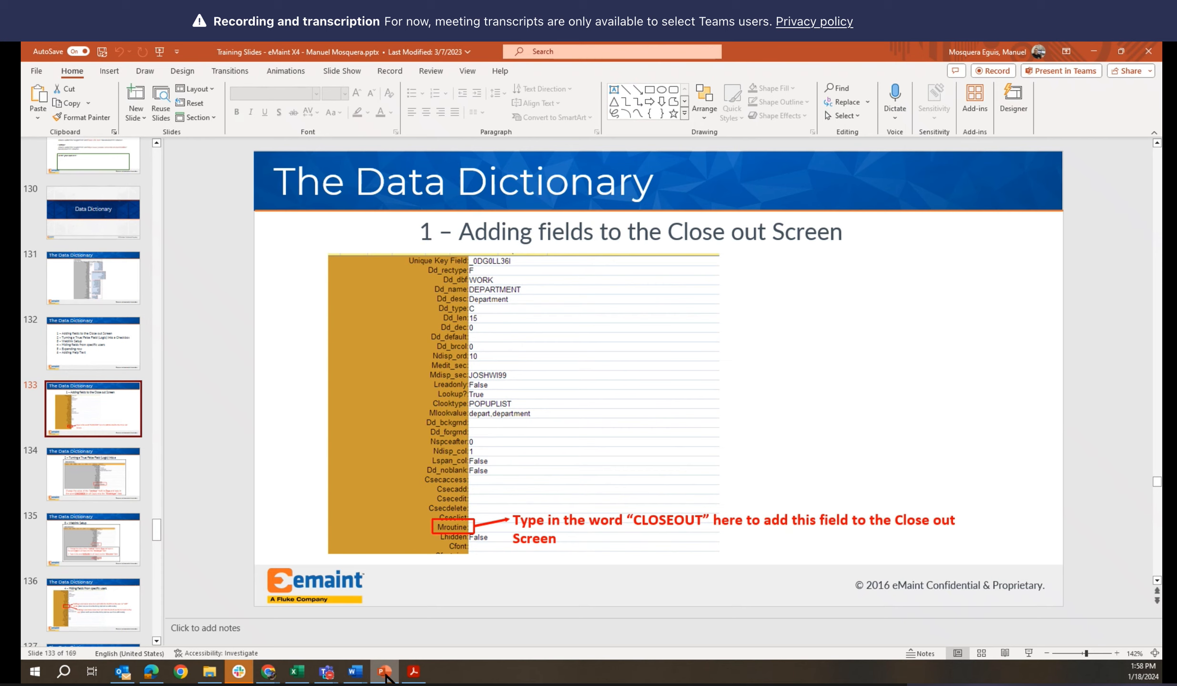
left_click(385, 673)
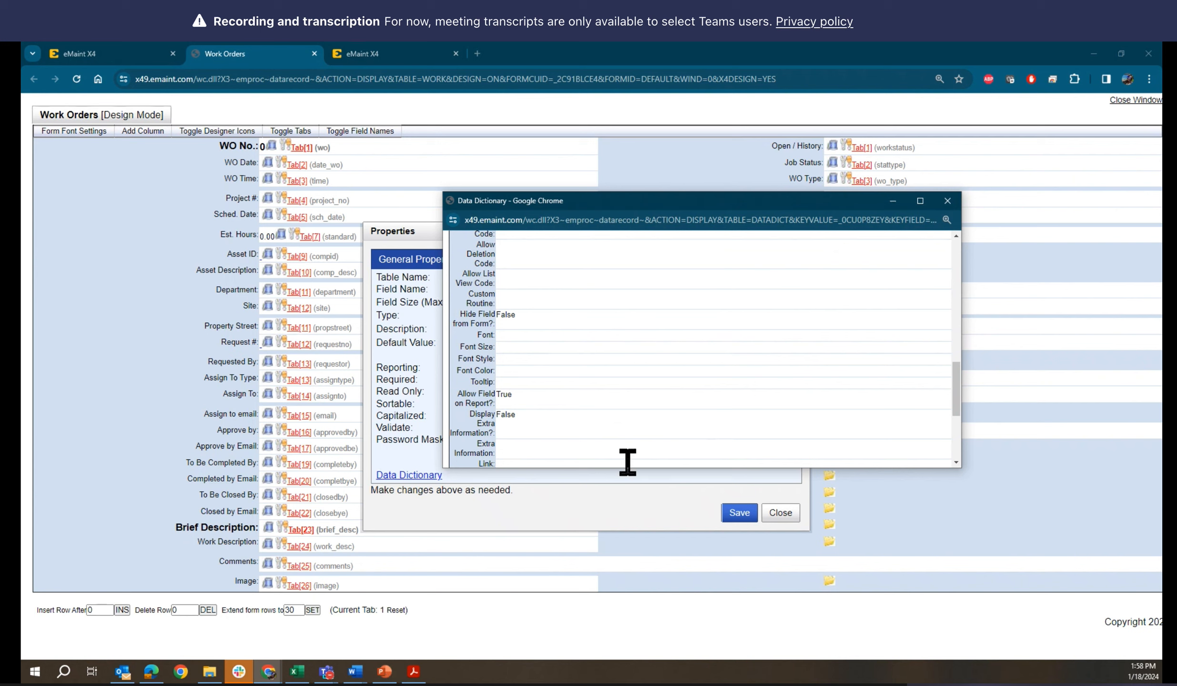
scroll(625, 447, "down", 1)
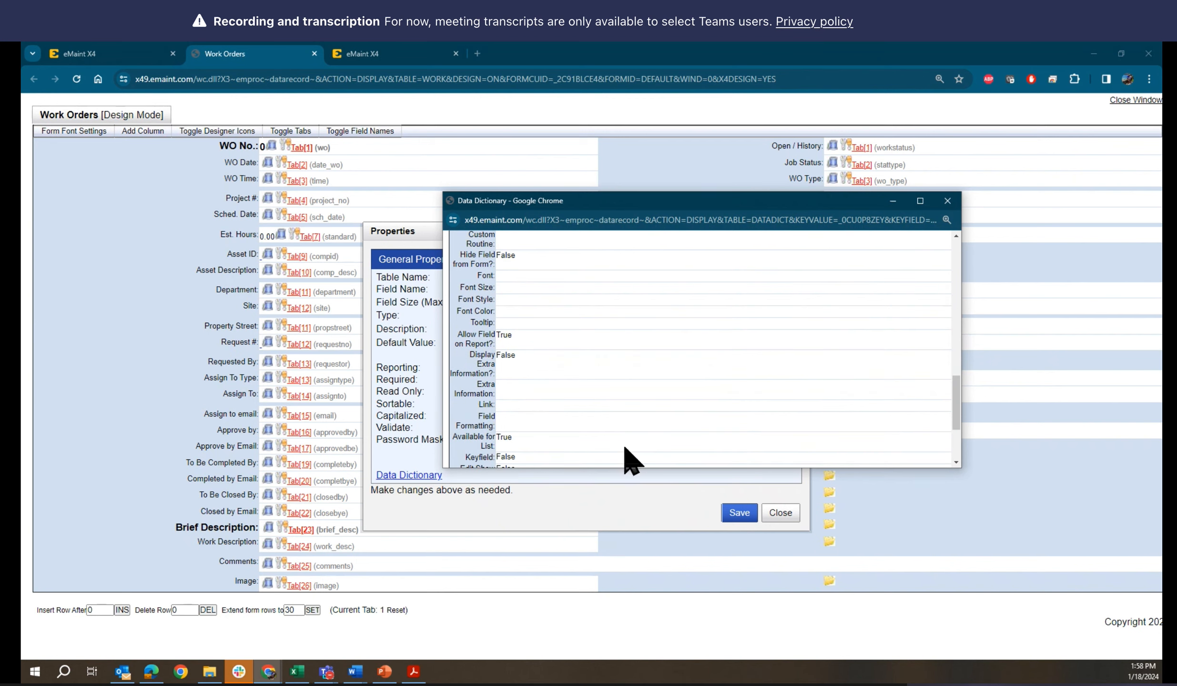
scroll(626, 451, "up", 1)
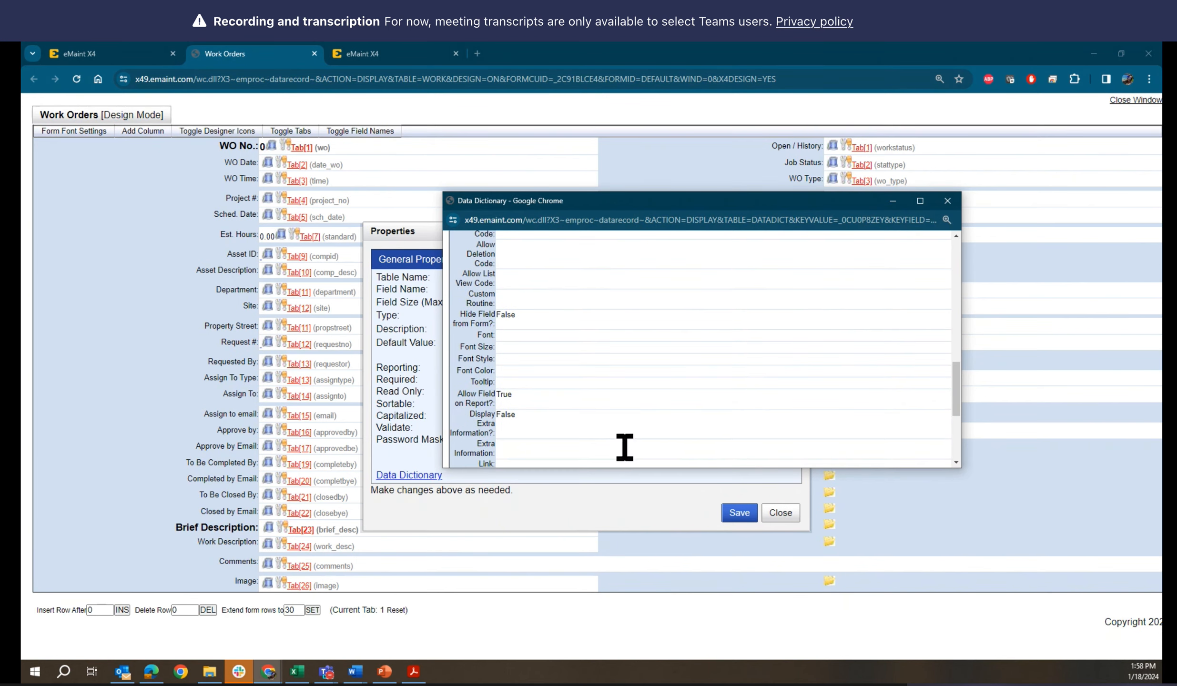
scroll(625, 447, "up", 1)
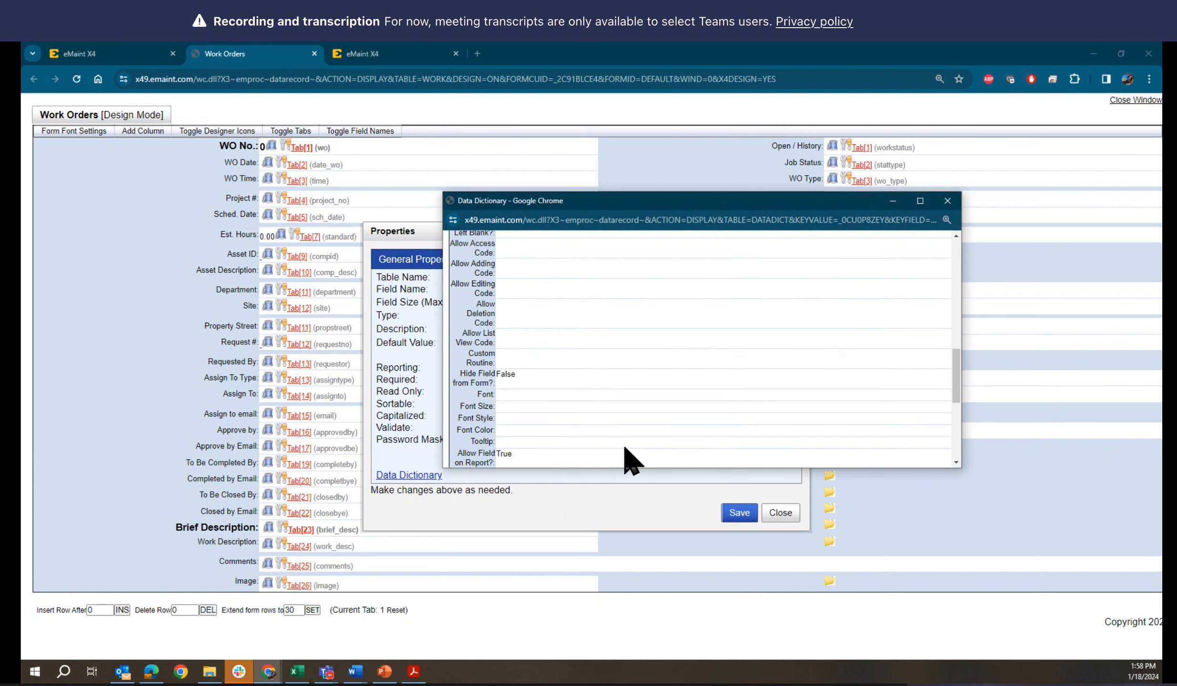
scroll(632, 462, "up", 1)
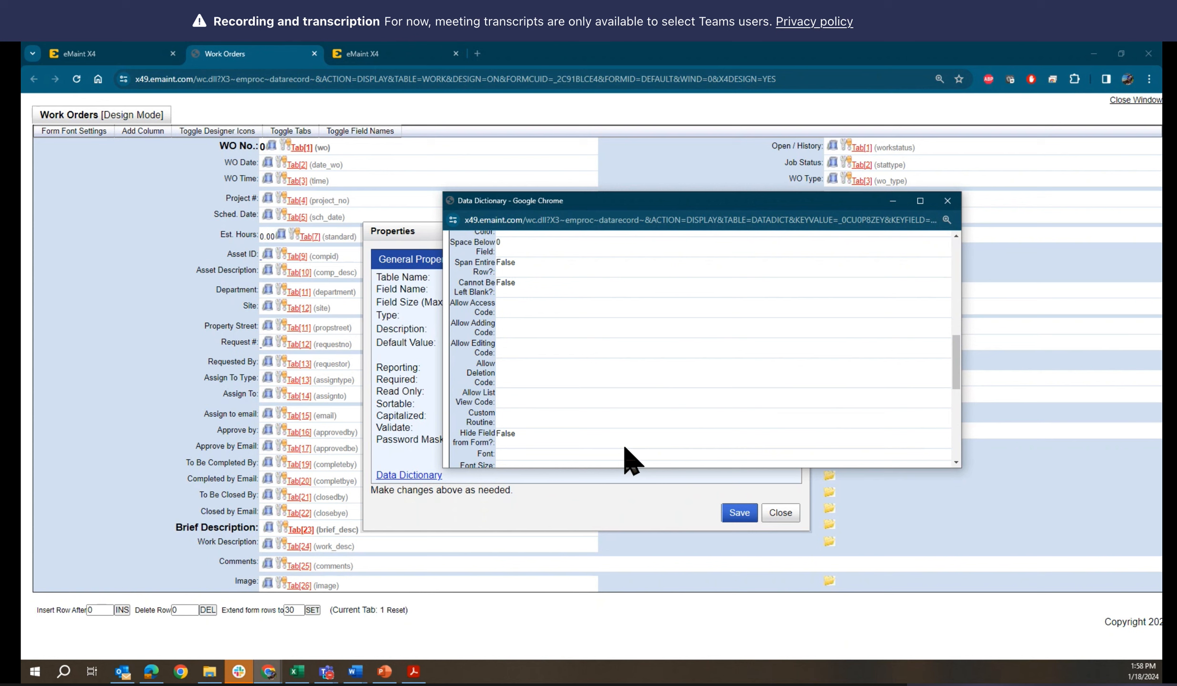
scroll(625, 448, "up", 2)
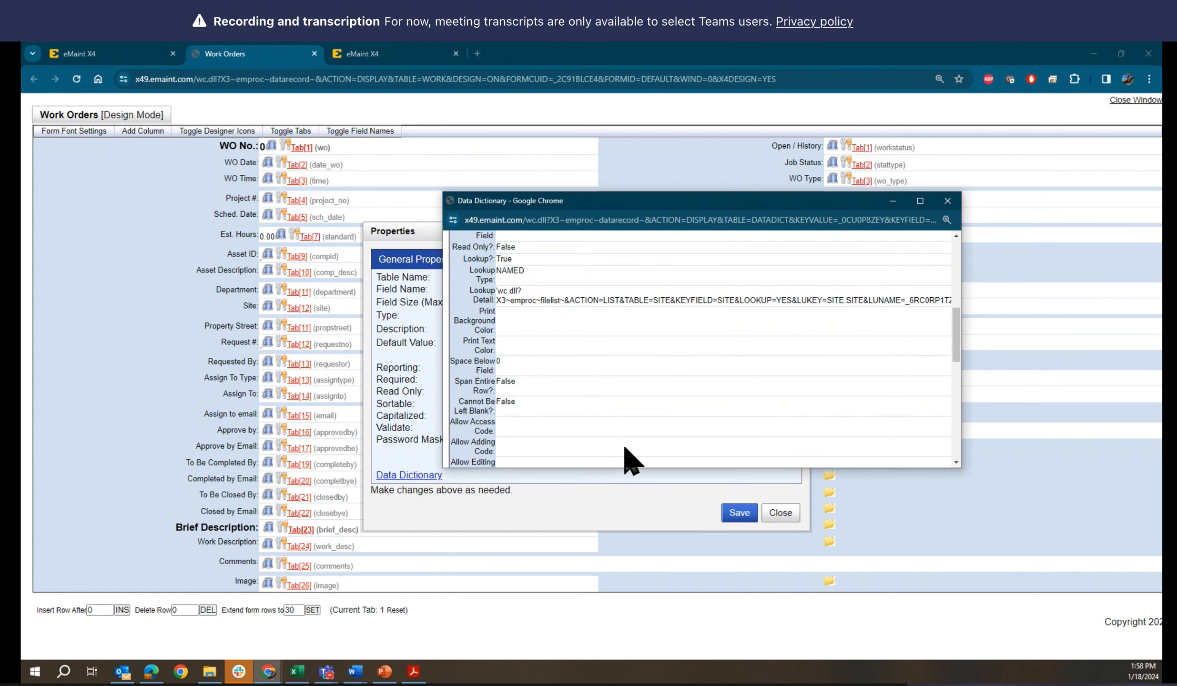
scroll(624, 447, "up", 1)
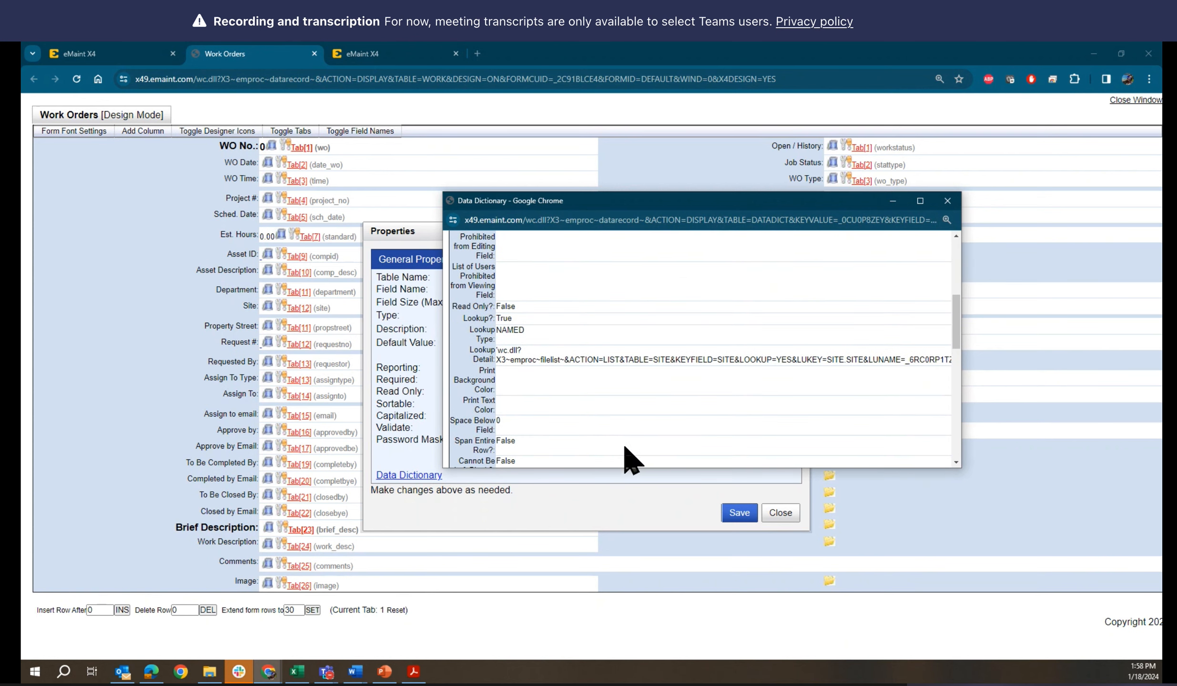
scroll(632, 461, "up", 1)
scroll(625, 448, "up", 1)
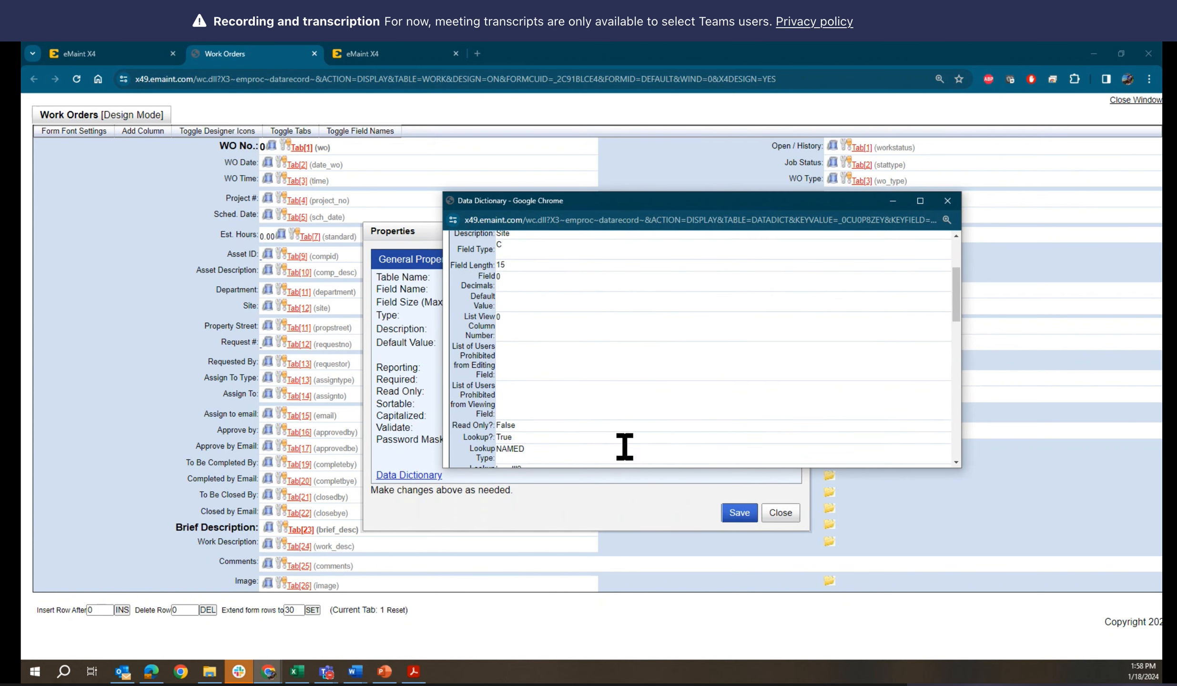
scroll(625, 447, "down", 1)
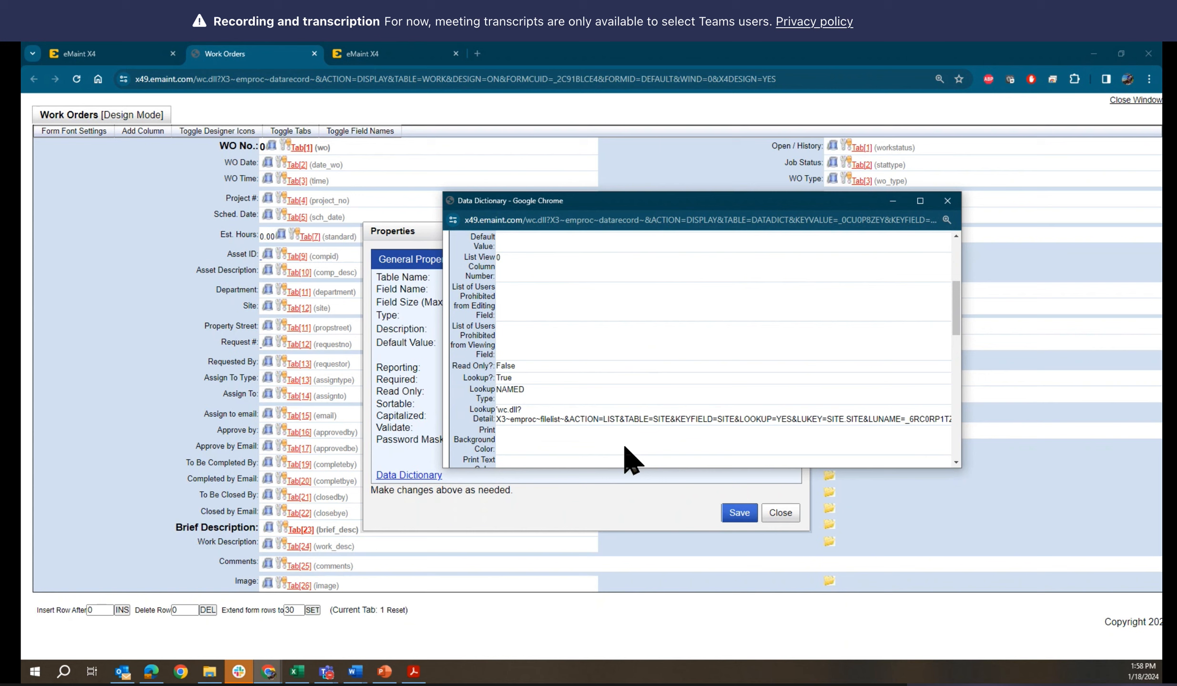
scroll(625, 448, "down", 2)
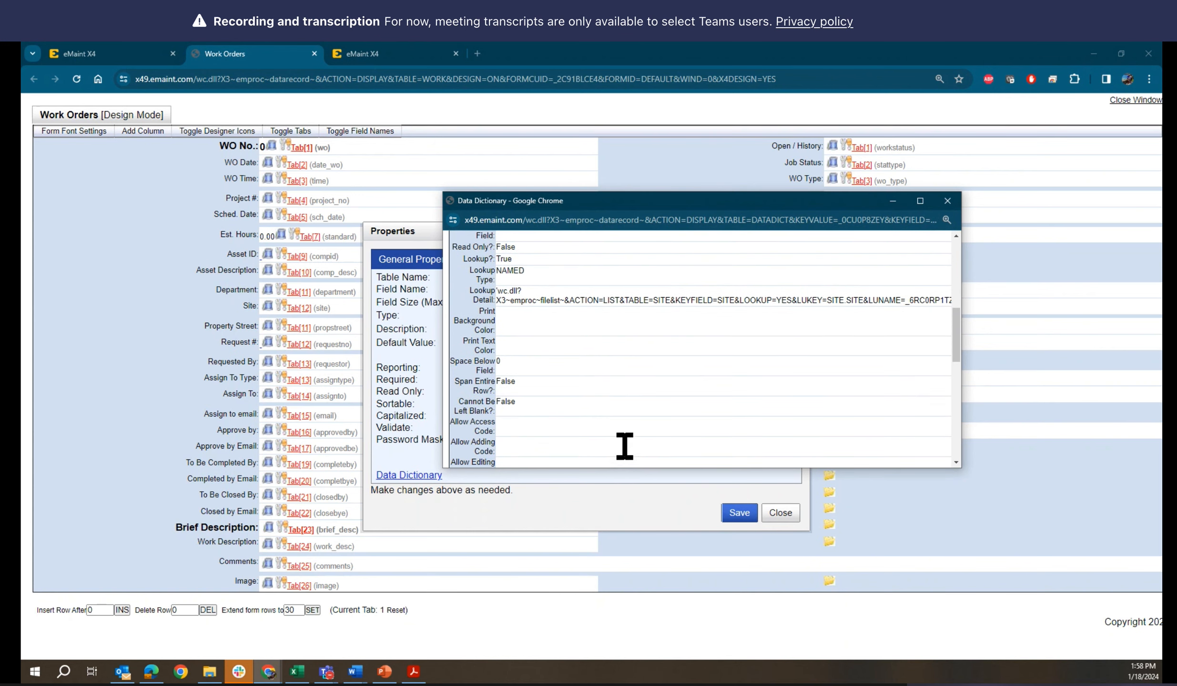
scroll(624, 448, "down", 4)
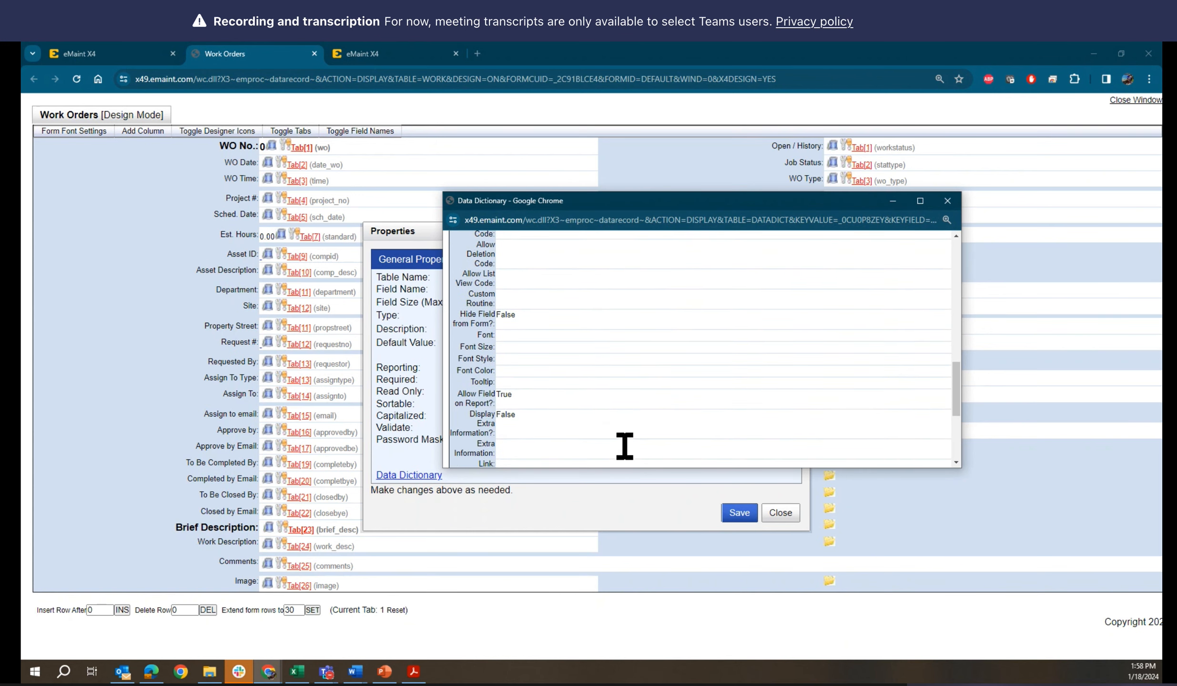
scroll(624, 447, "down", 4)
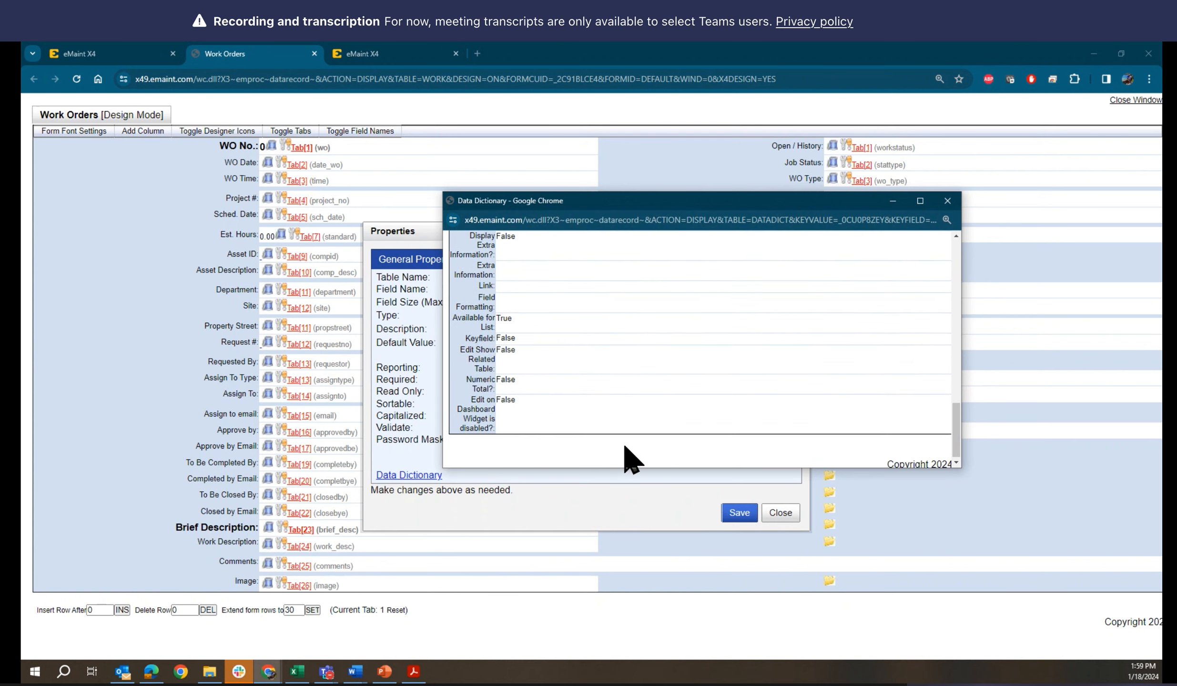
scroll(625, 447, "up", 1)
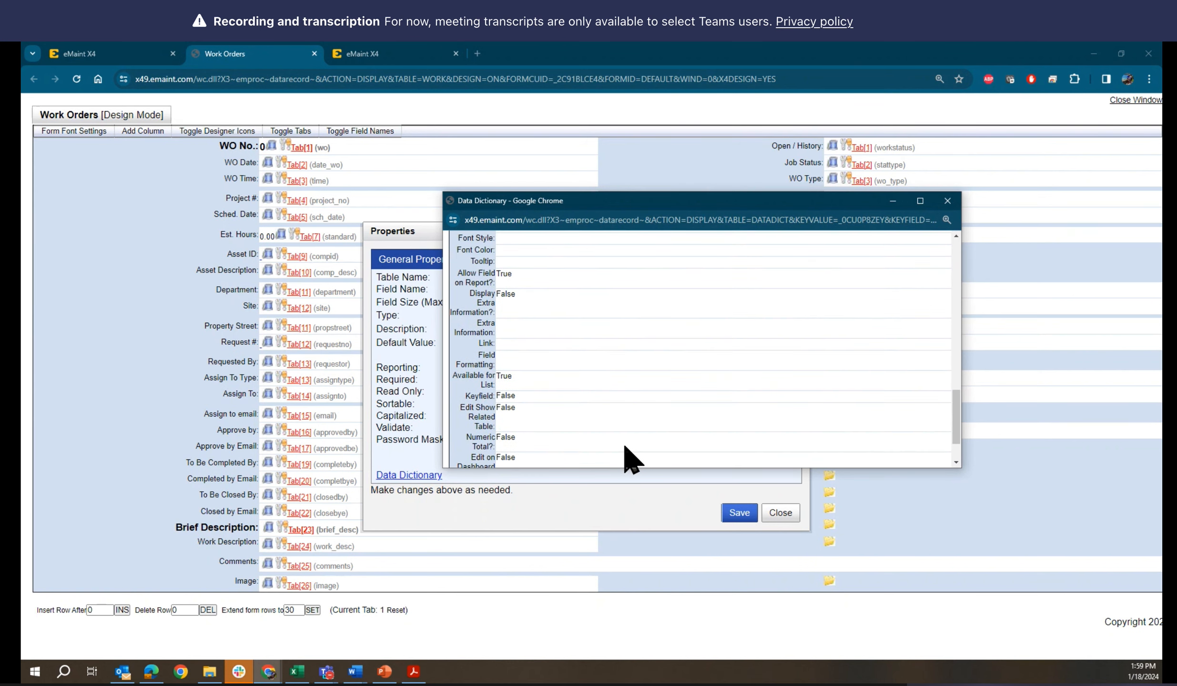
scroll(630, 460, "up", 1)
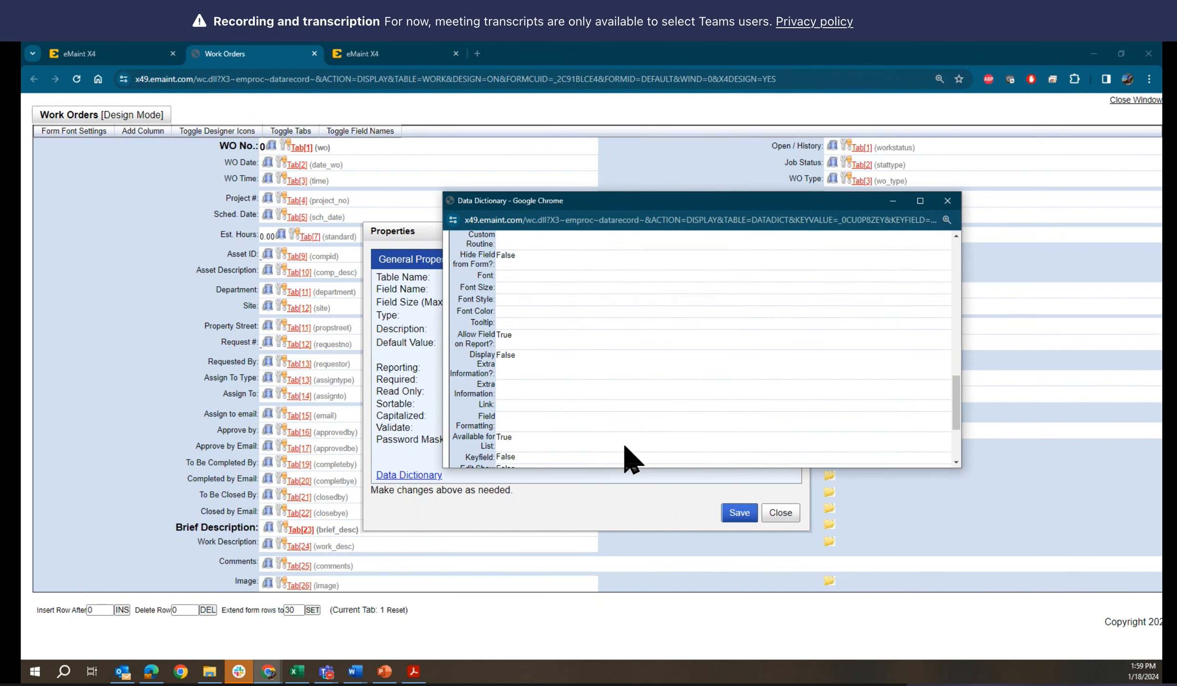
scroll(630, 460, "up", 1)
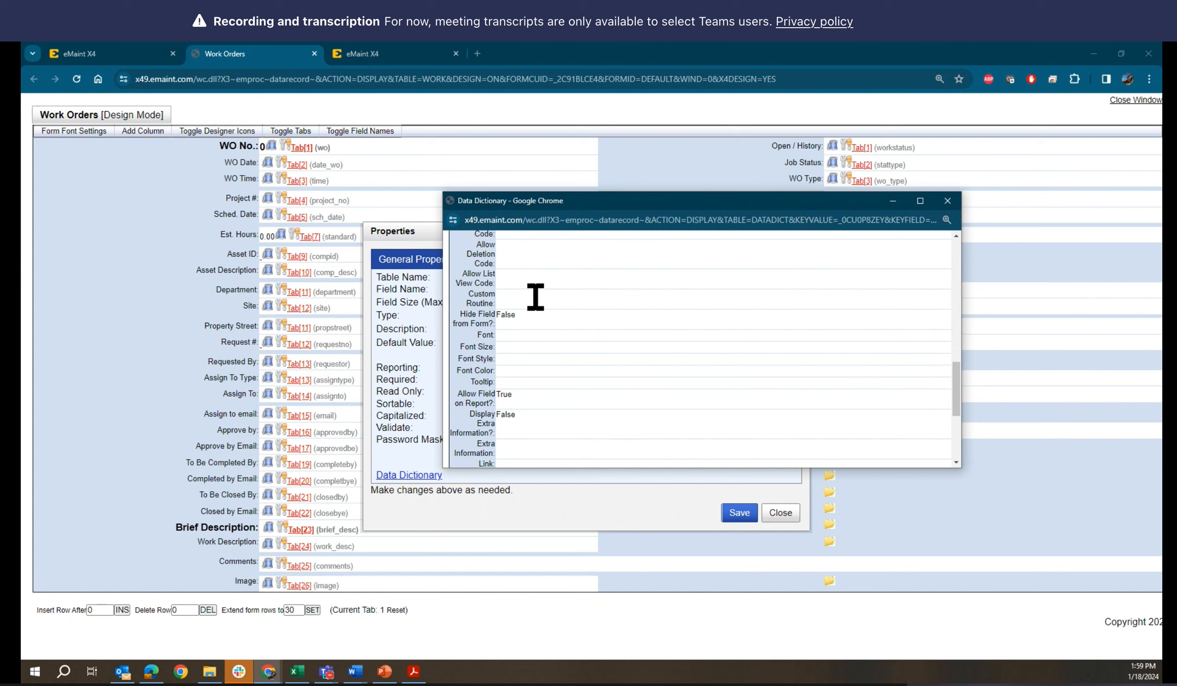
Open the Site field's Data Dictionary record for editing and go to its Custom Routine setting
scroll(551, 312, "up", 9)
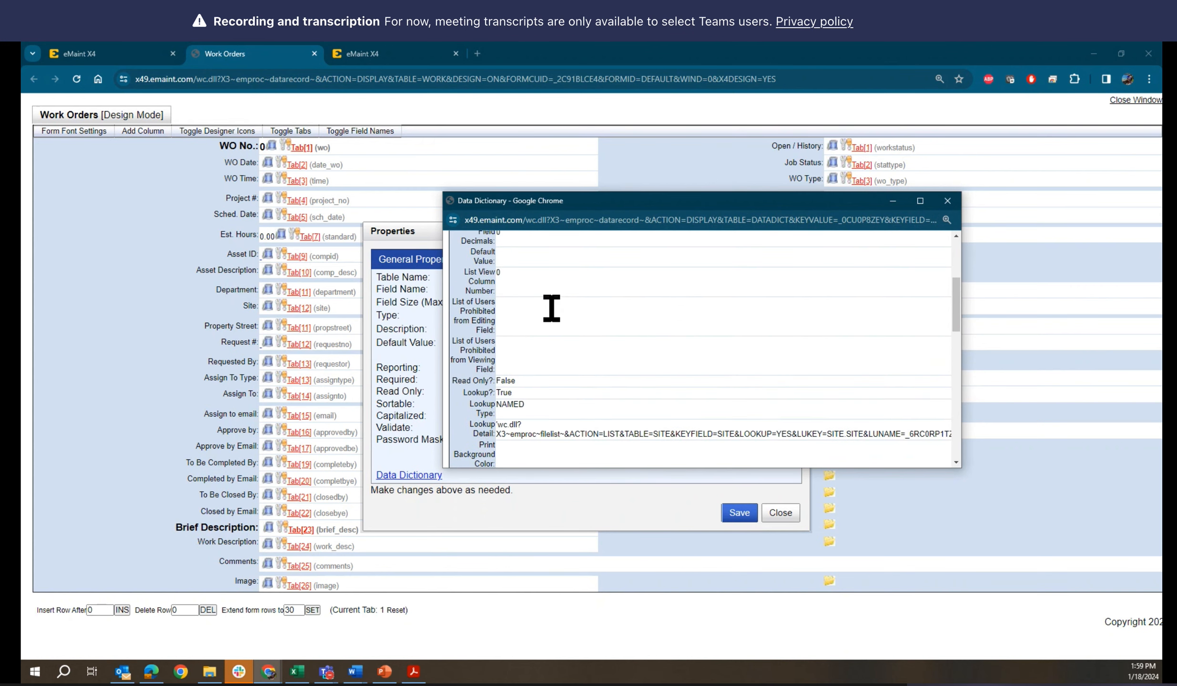
left_click(500, 268)
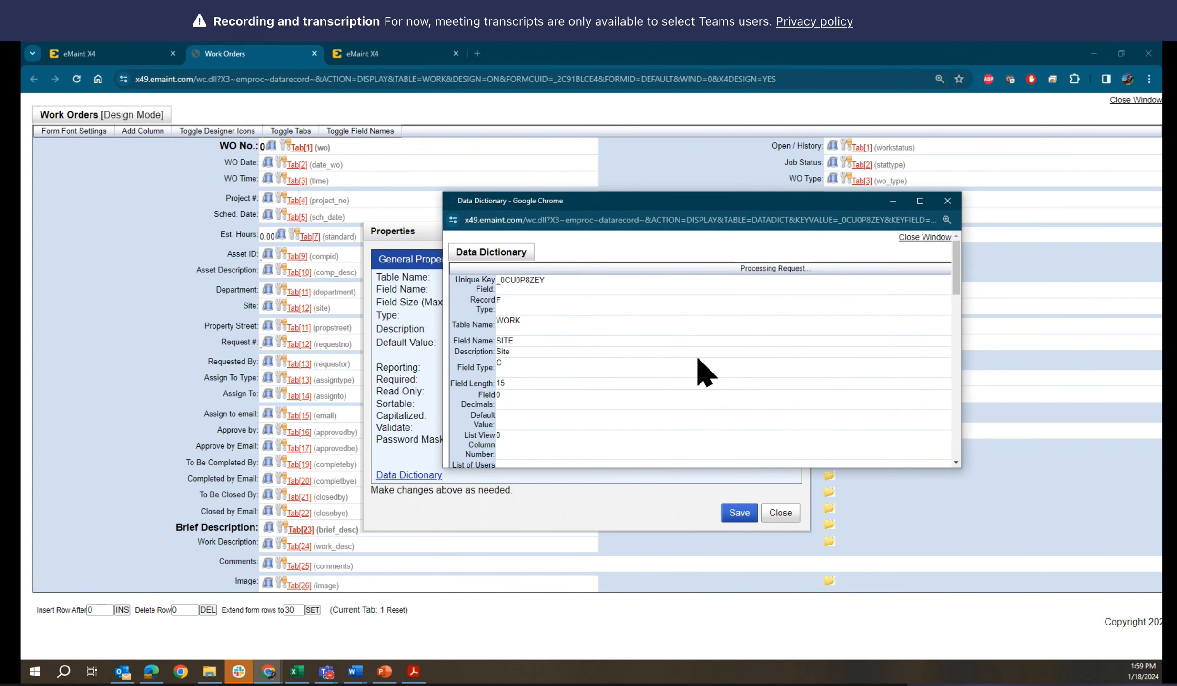
scroll(697, 358, "down", 5)
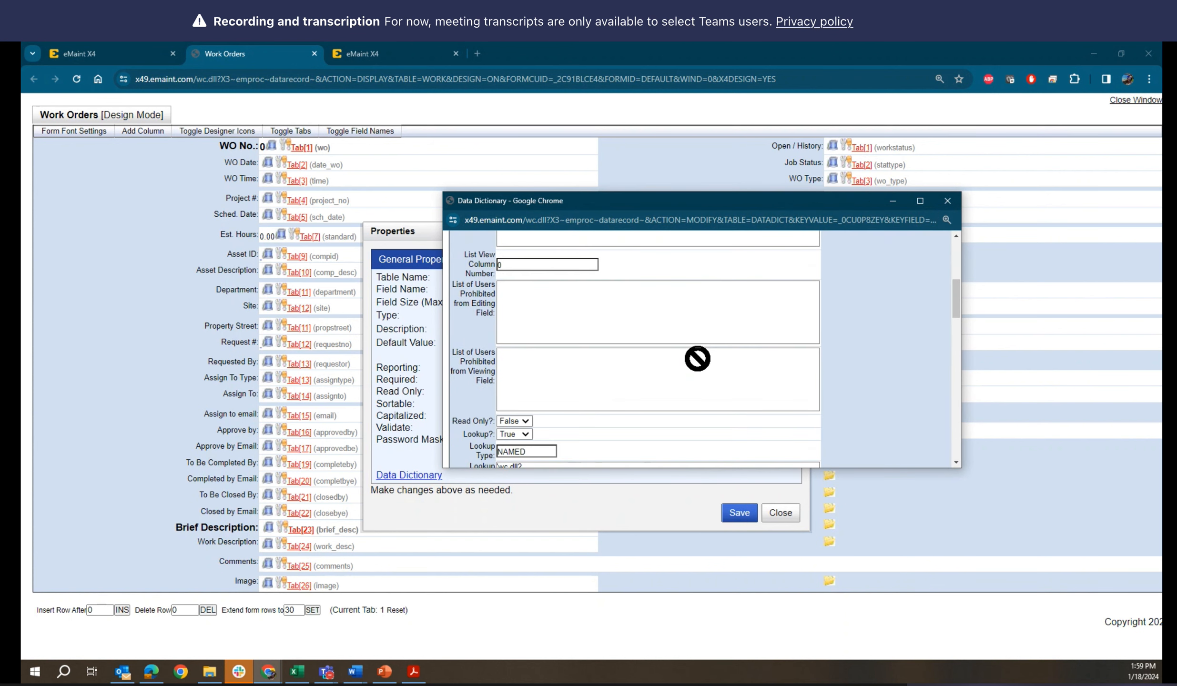
scroll(697, 359, "down", 5)
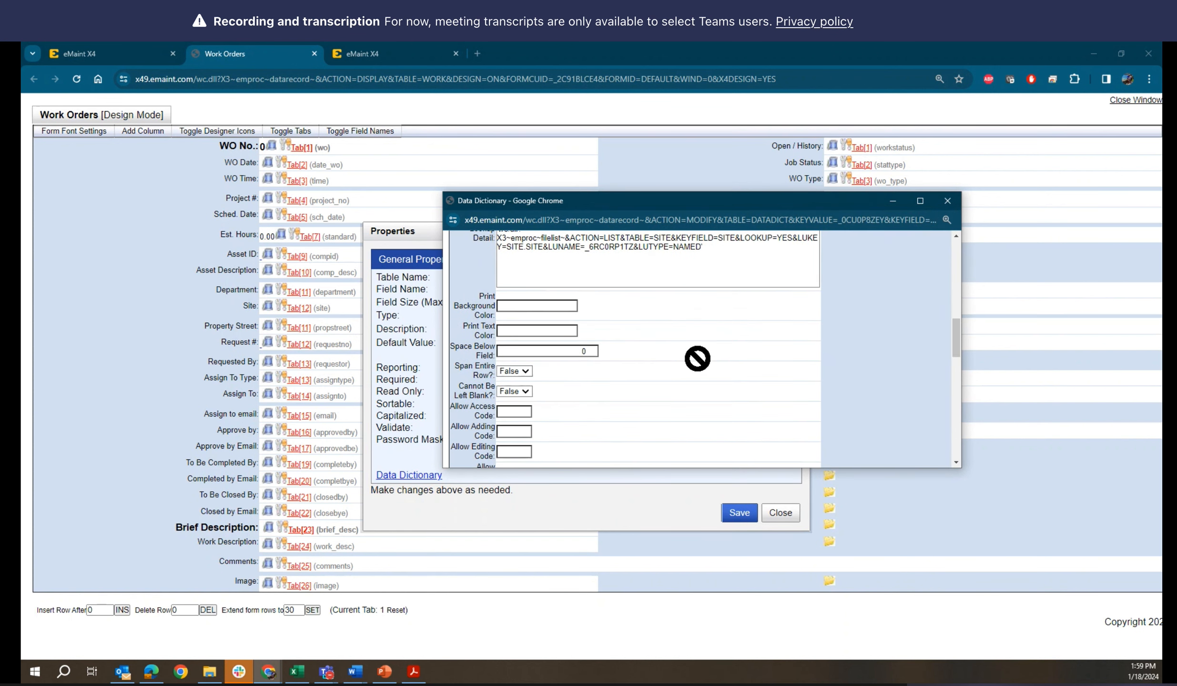
scroll(697, 359, "down", 2)
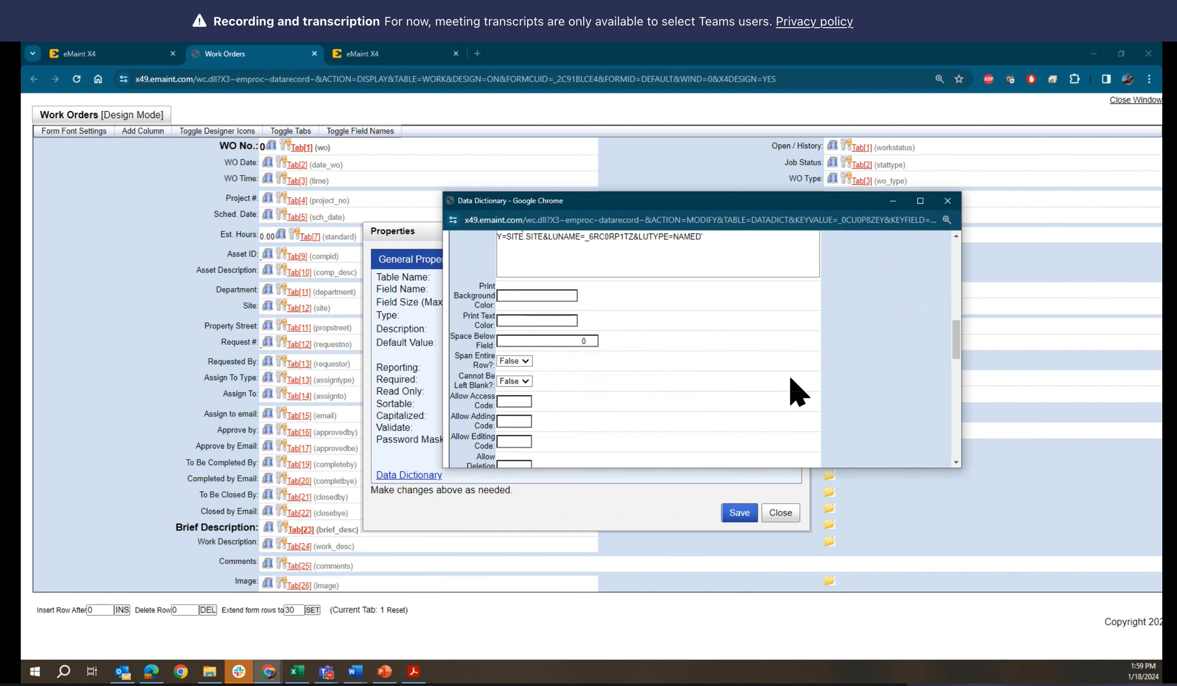
scroll(812, 395, "up", 12)
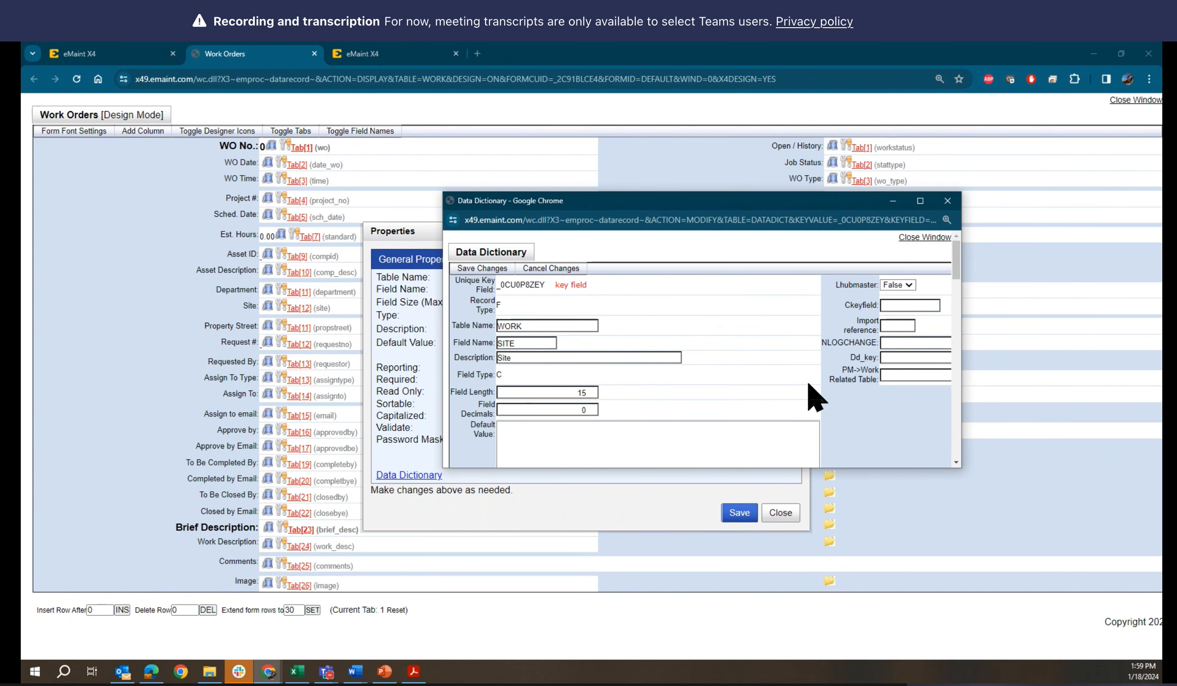
scroll(815, 397, "down", 10)
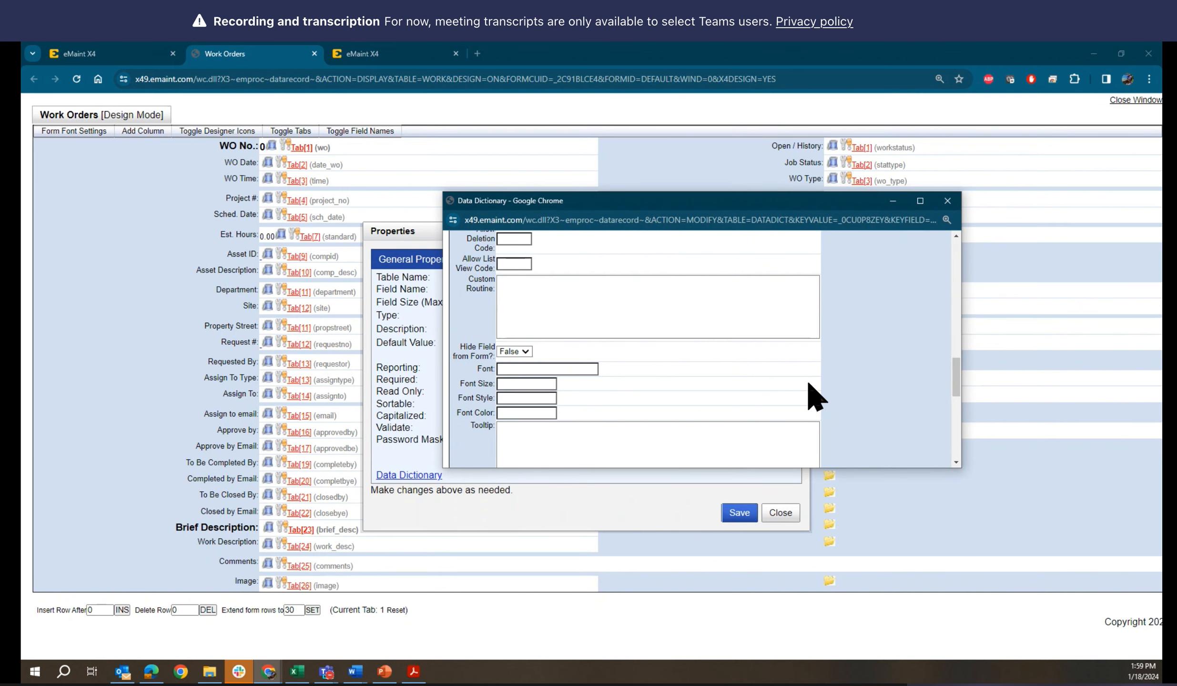
scroll(809, 384, "down", 3)
scroll(814, 395, "up", 4)
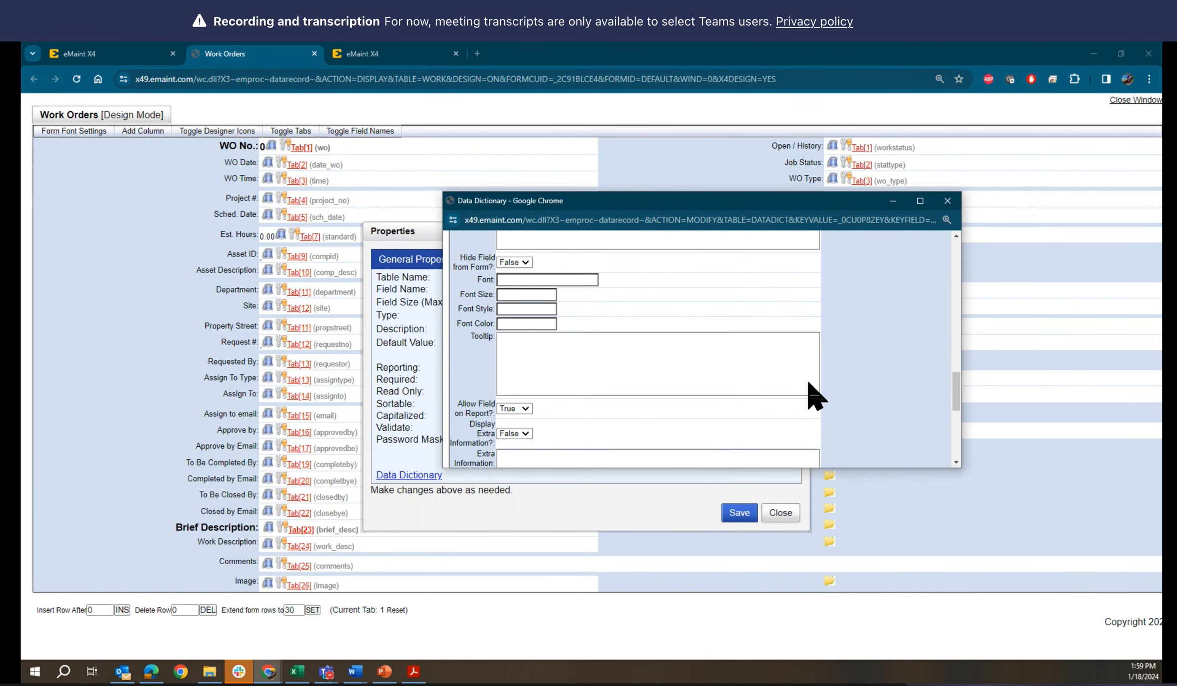
Enter CLOSE OUT as the Site field's Custom Routine, checking the required keyword against the PowerPoint slide
left_click(540, 353)
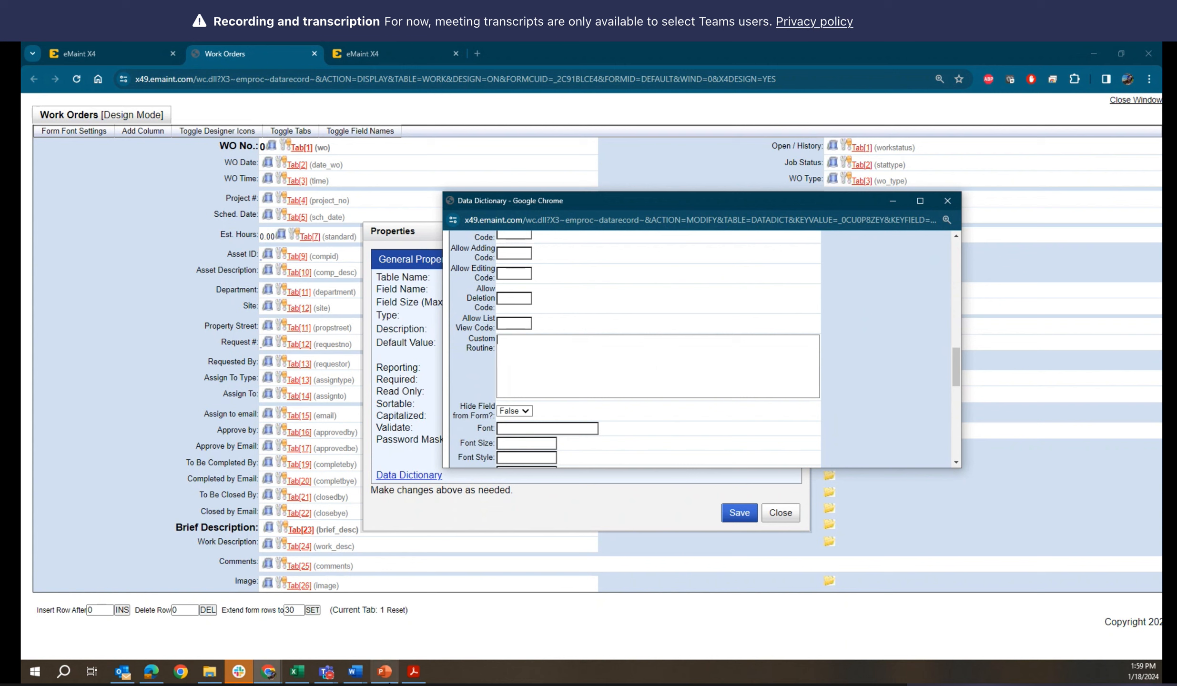
left_click(390, 681)
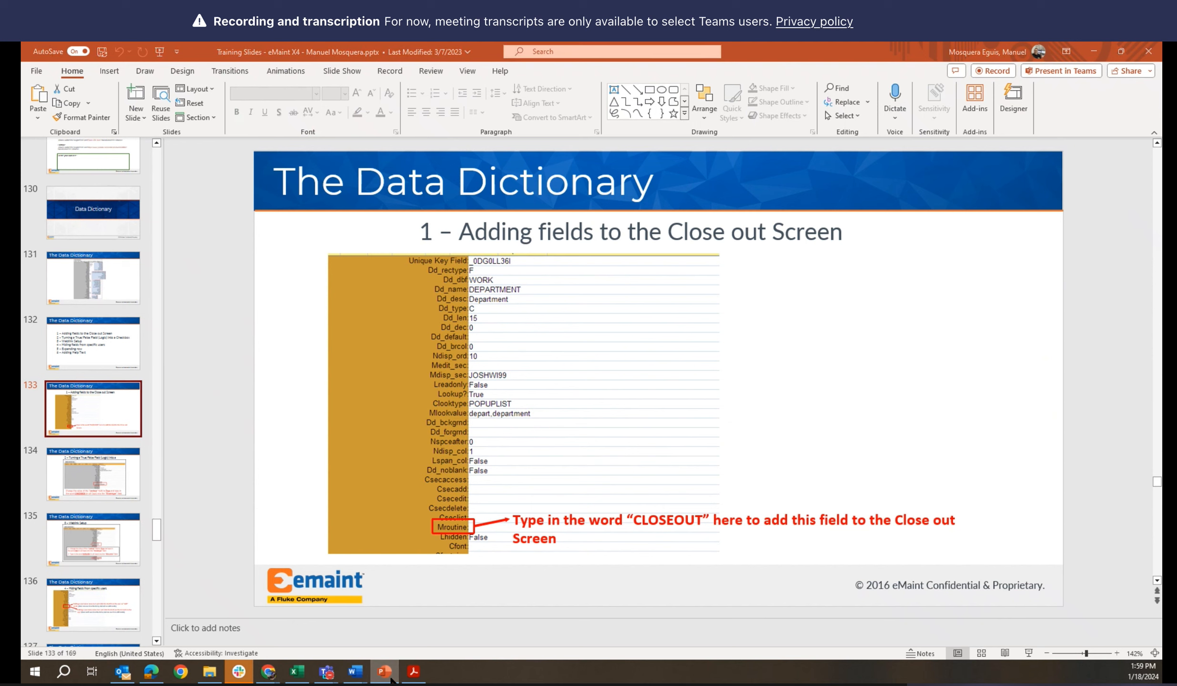
left_click(390, 681)
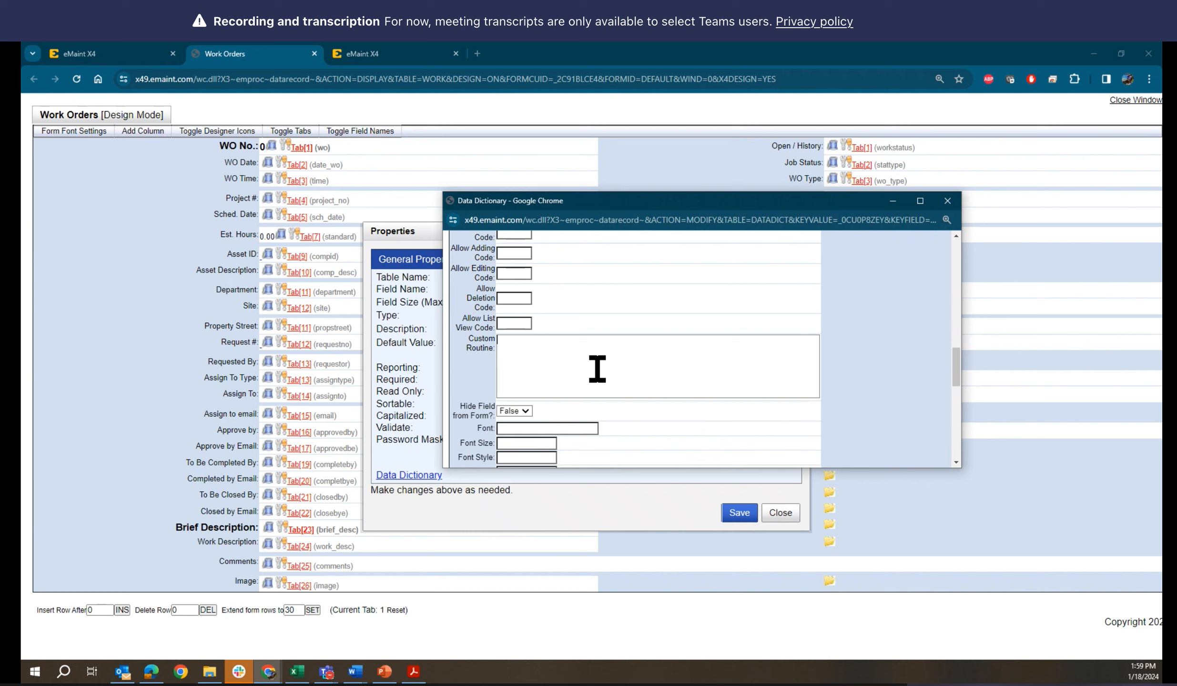
type("CLOSE OUT")
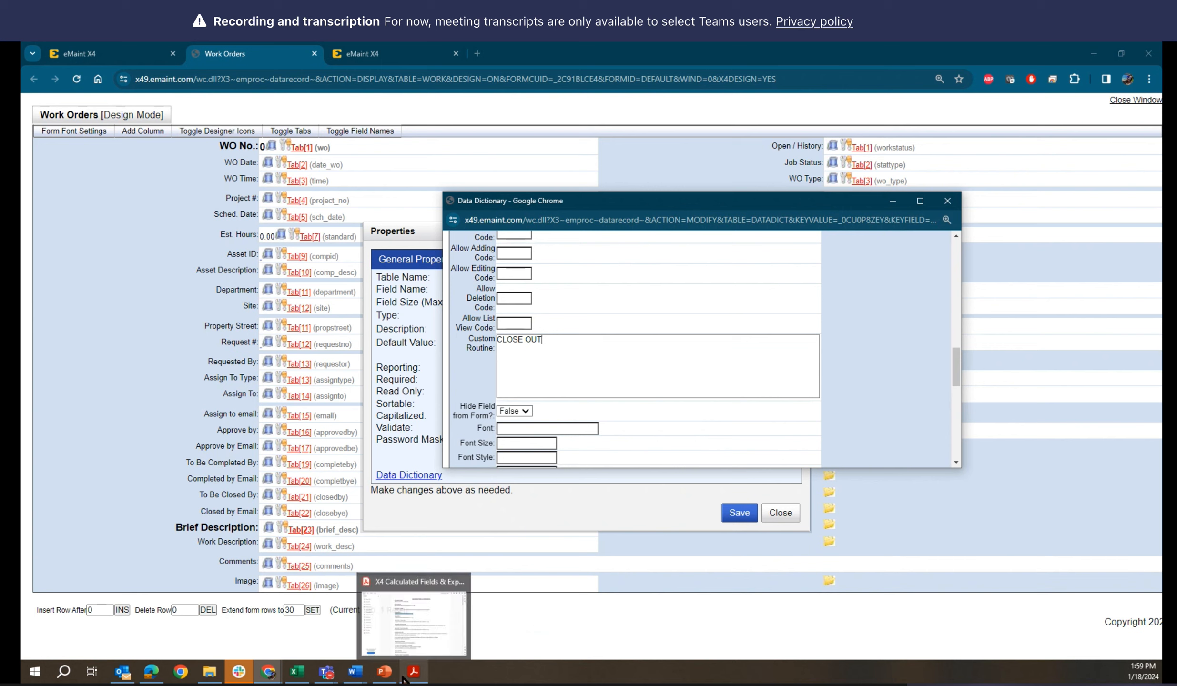
mouse_move(384, 675)
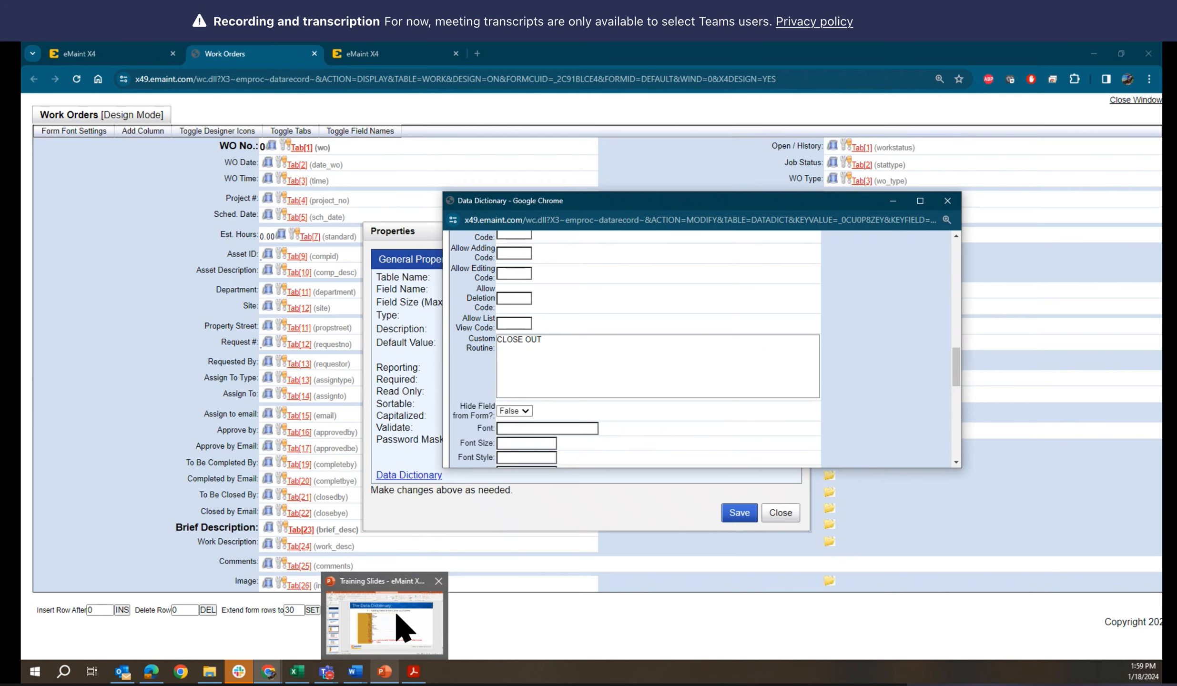
mouse_move(402, 627)
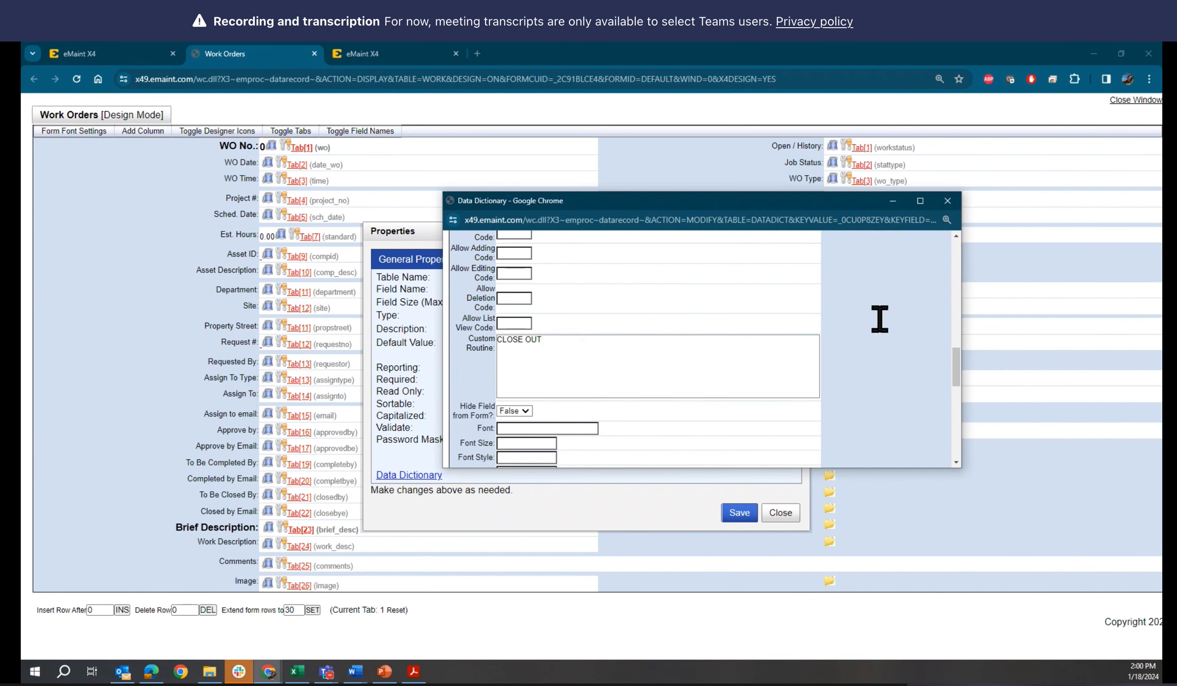
Save the changes made to the Site field's Data Dictionary record
scroll(913, 377, "down", 5)
scroll(919, 389, "down", 5)
scroll(914, 387, "up", 10)
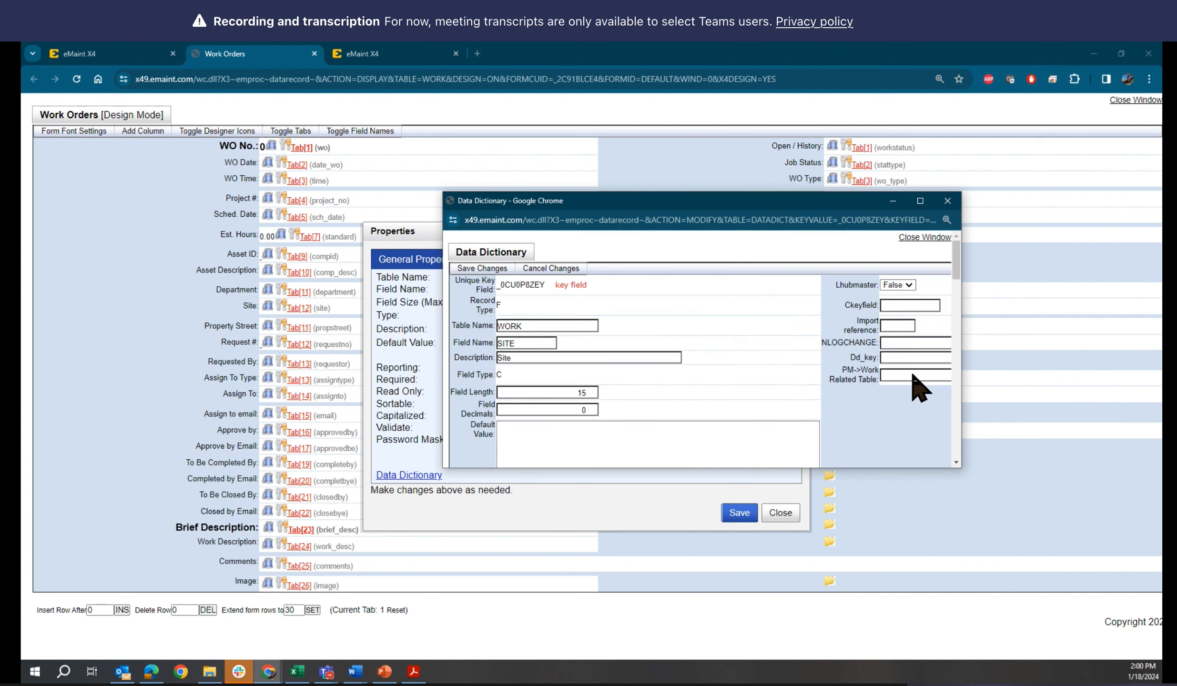
left_click(481, 270)
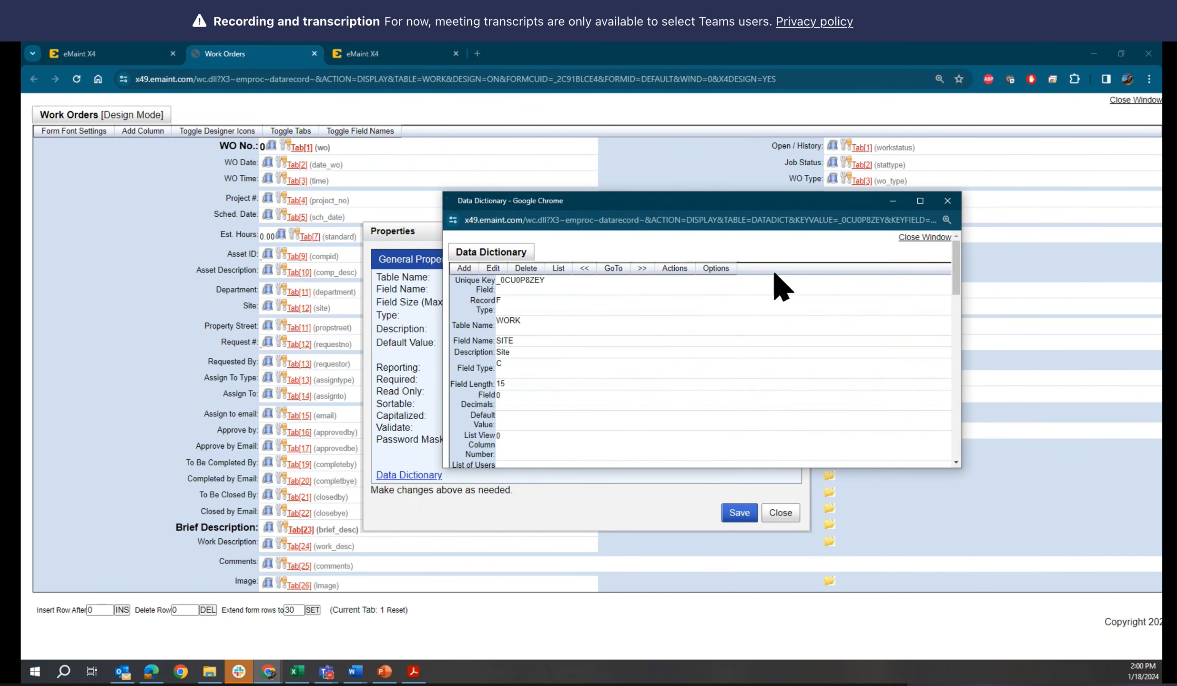
Close the Data Dictionary window, return to the eMaint work order record and dismiss the Manage Table Forms dialog
left_click(931, 238)
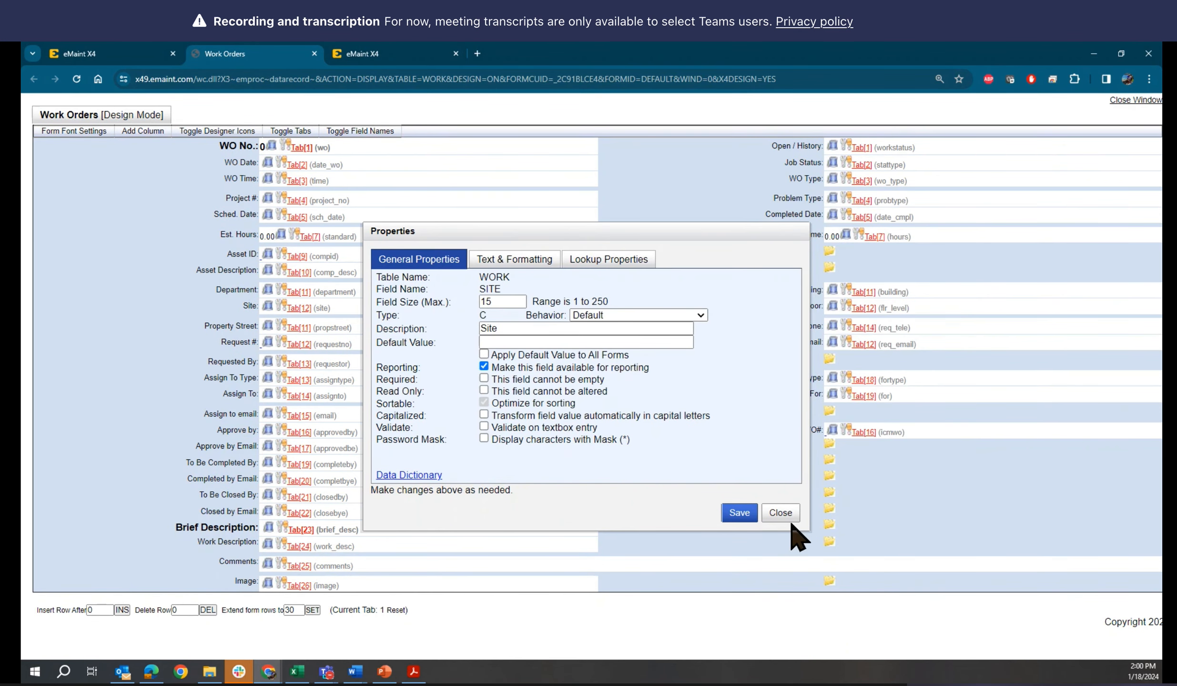
left_click(126, 57)
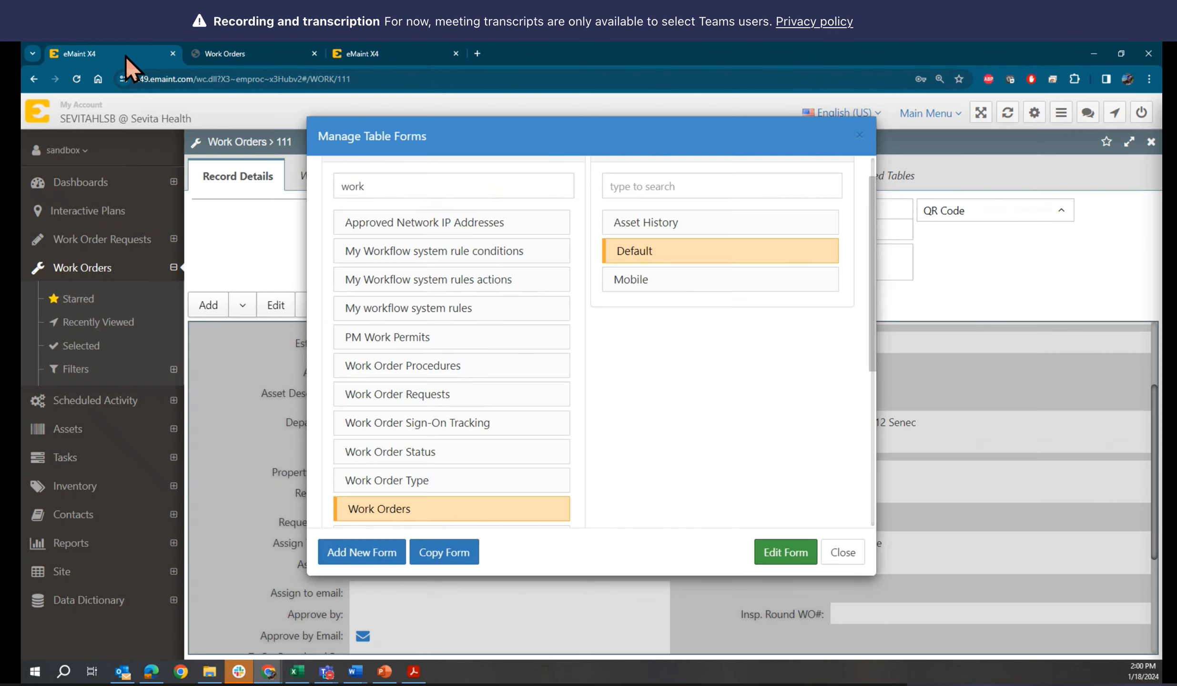
left_click(841, 552)
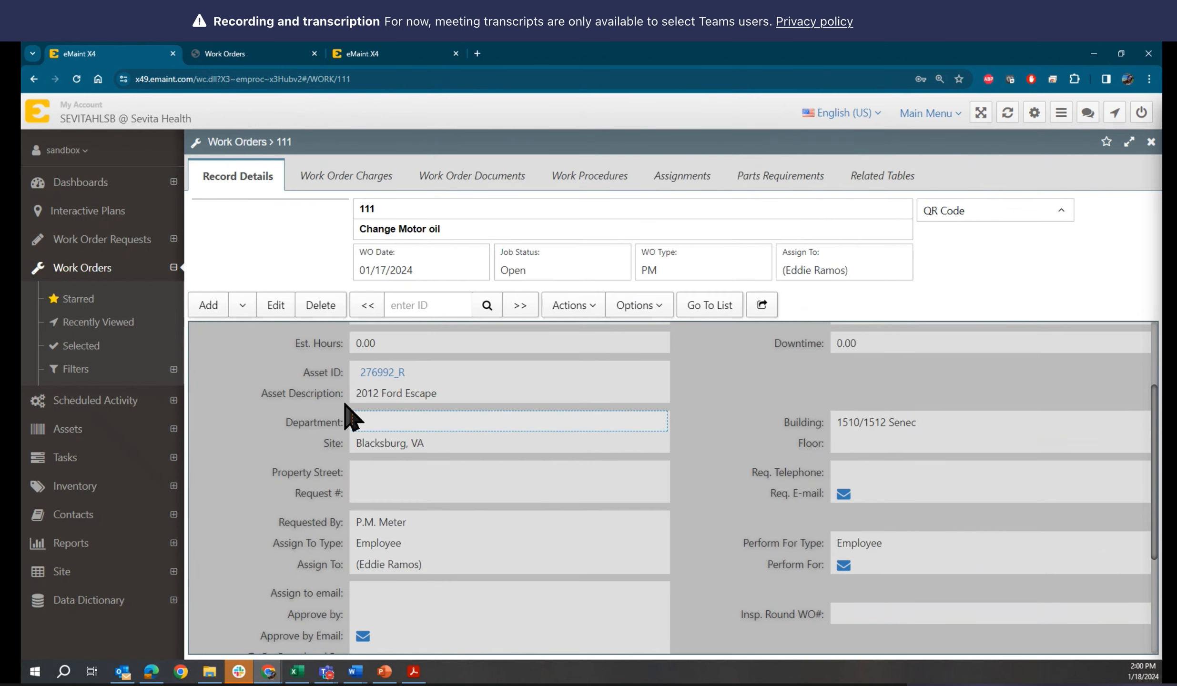
Open the Close Out screen of work order 111 from the work order list, examine its close out fields and go back
left_click(707, 305)
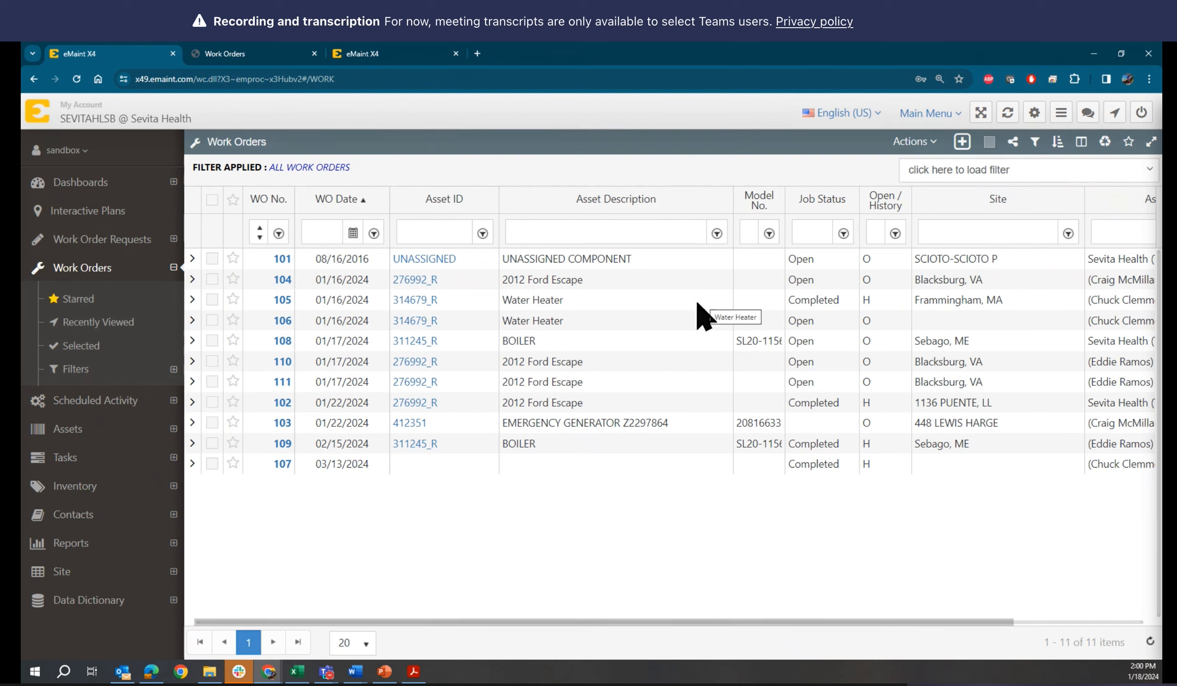
right_click(194, 384)
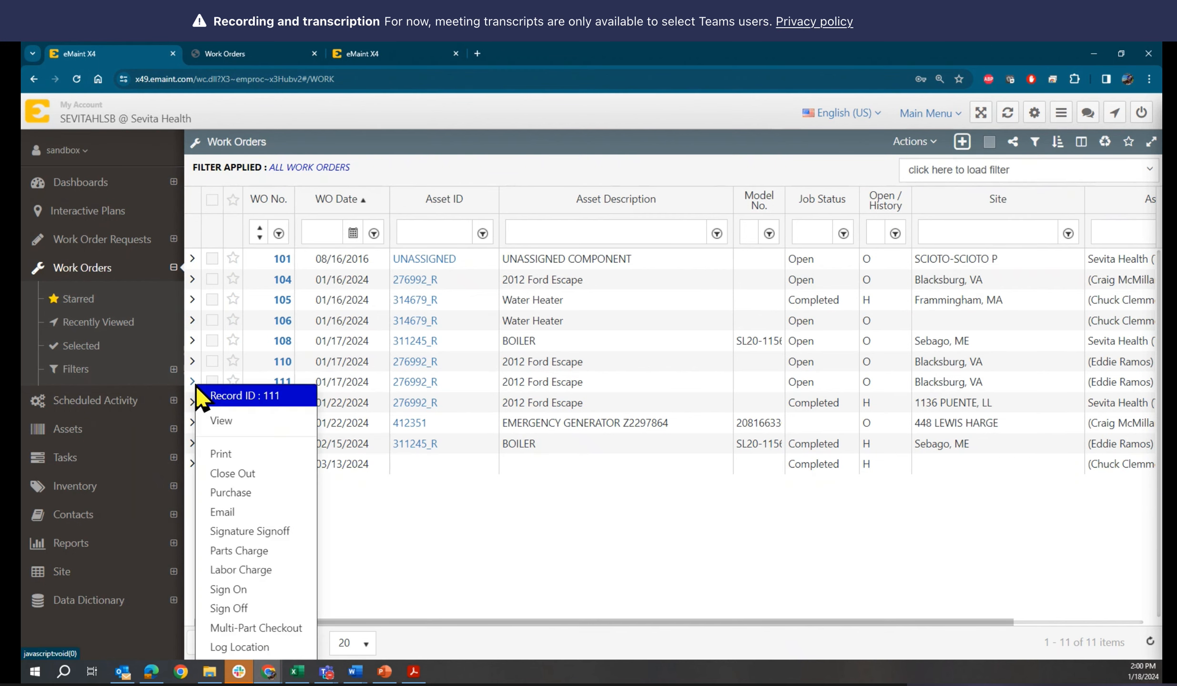
left_click(217, 474)
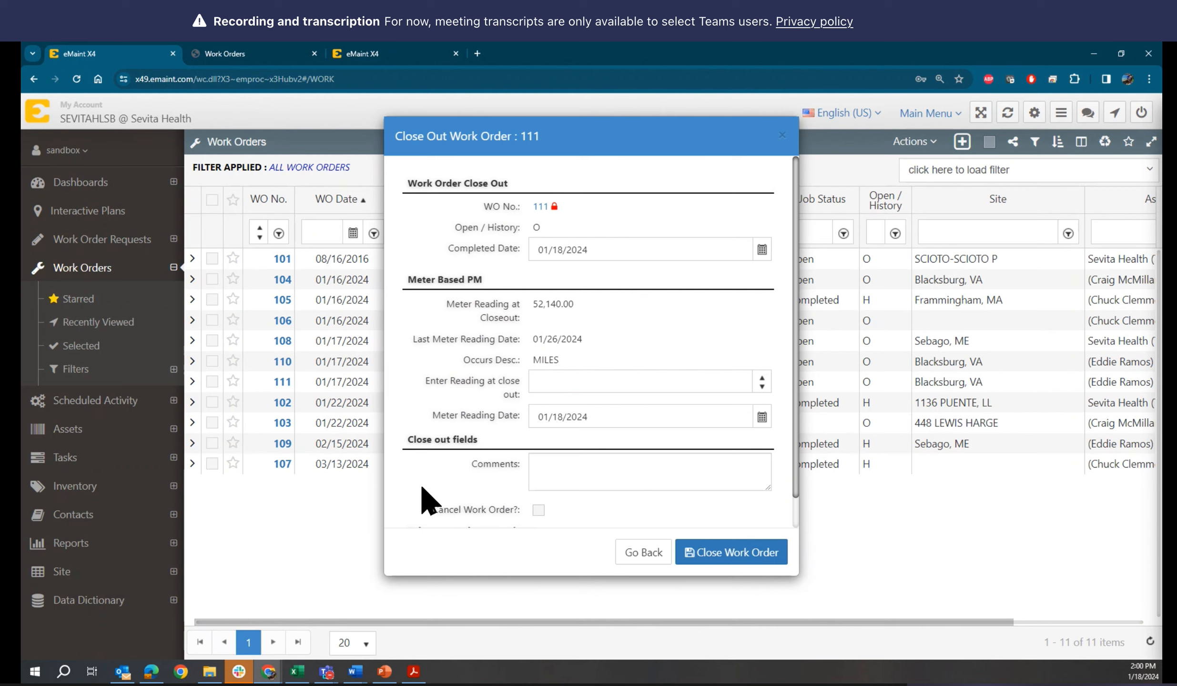
scroll(424, 499, "down", 1)
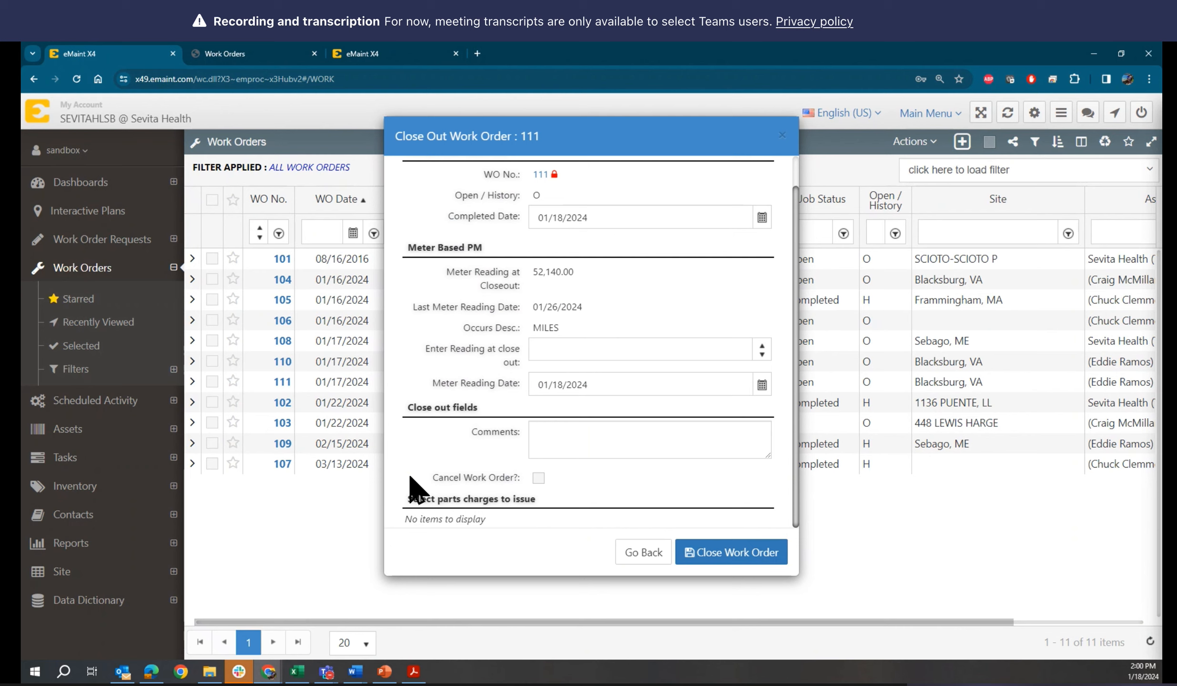
scroll(410, 476, "up", 1)
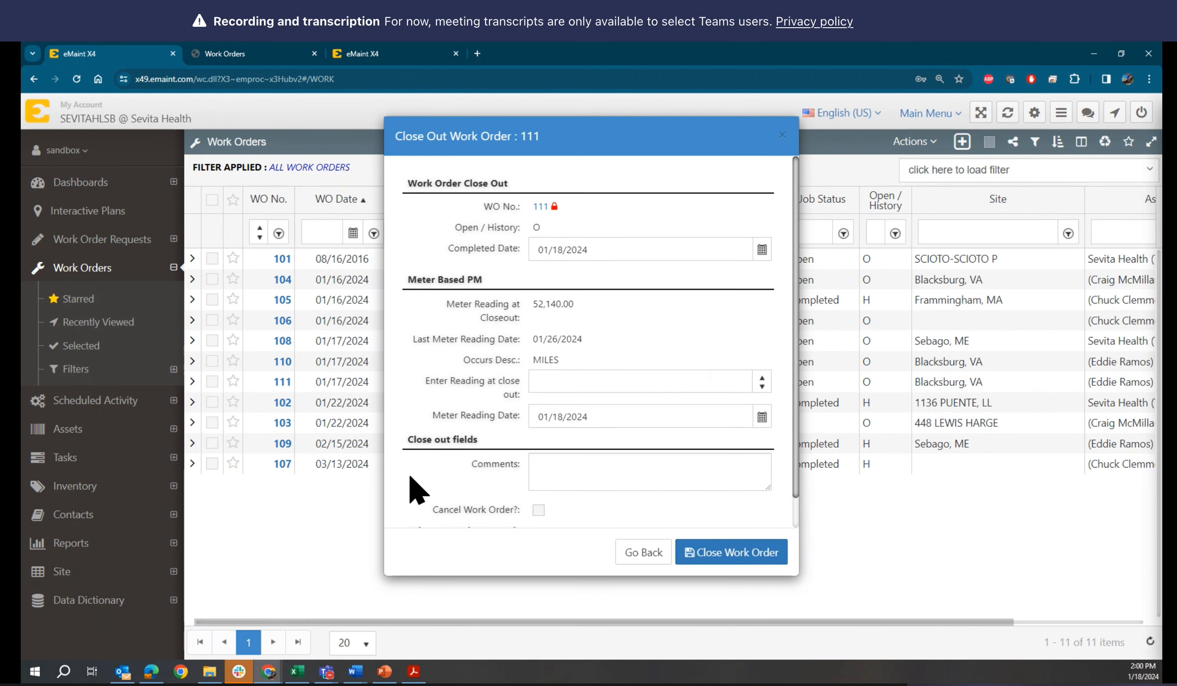
scroll(410, 477, "down", 1)
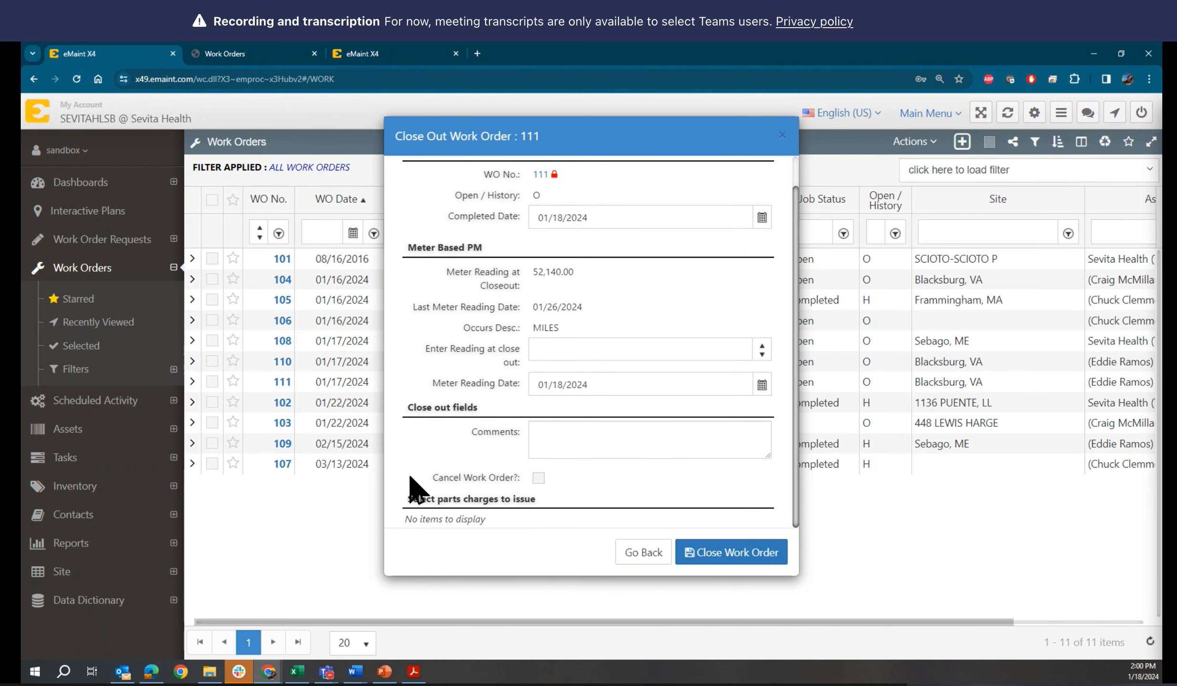
left_click(644, 553)
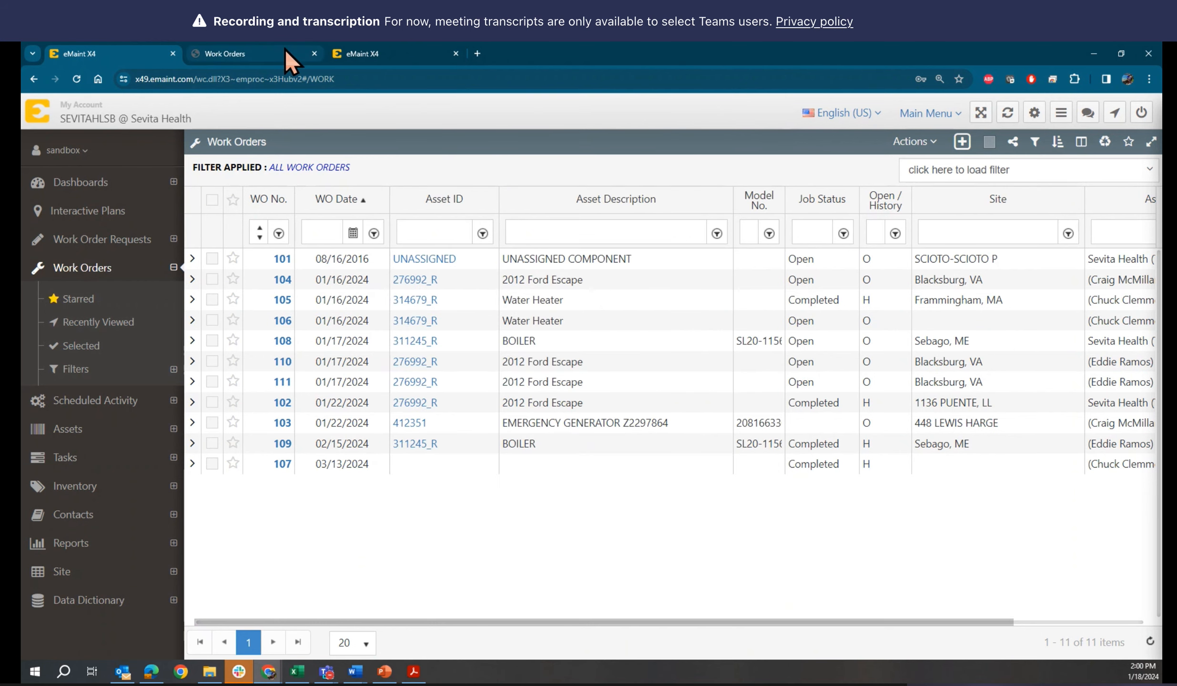
Reopen the Site field's Data Dictionary record from the form designer, enlarge its window and review the Custom Routine setting
left_click(254, 49)
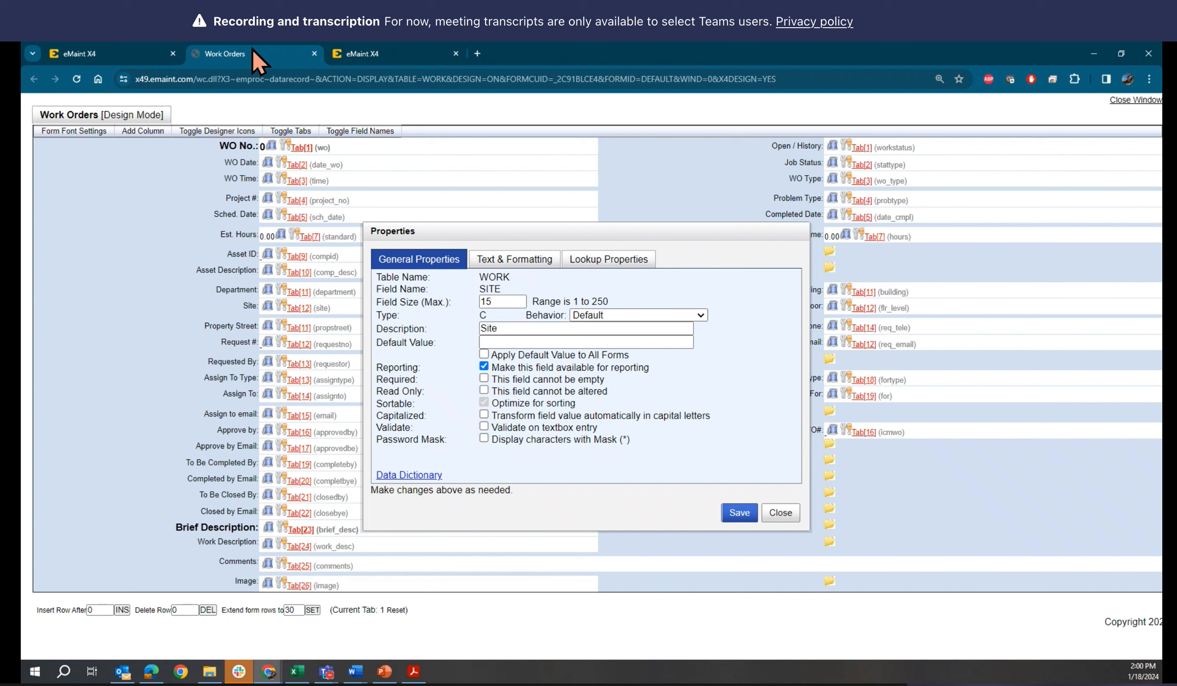
left_click(416, 476)
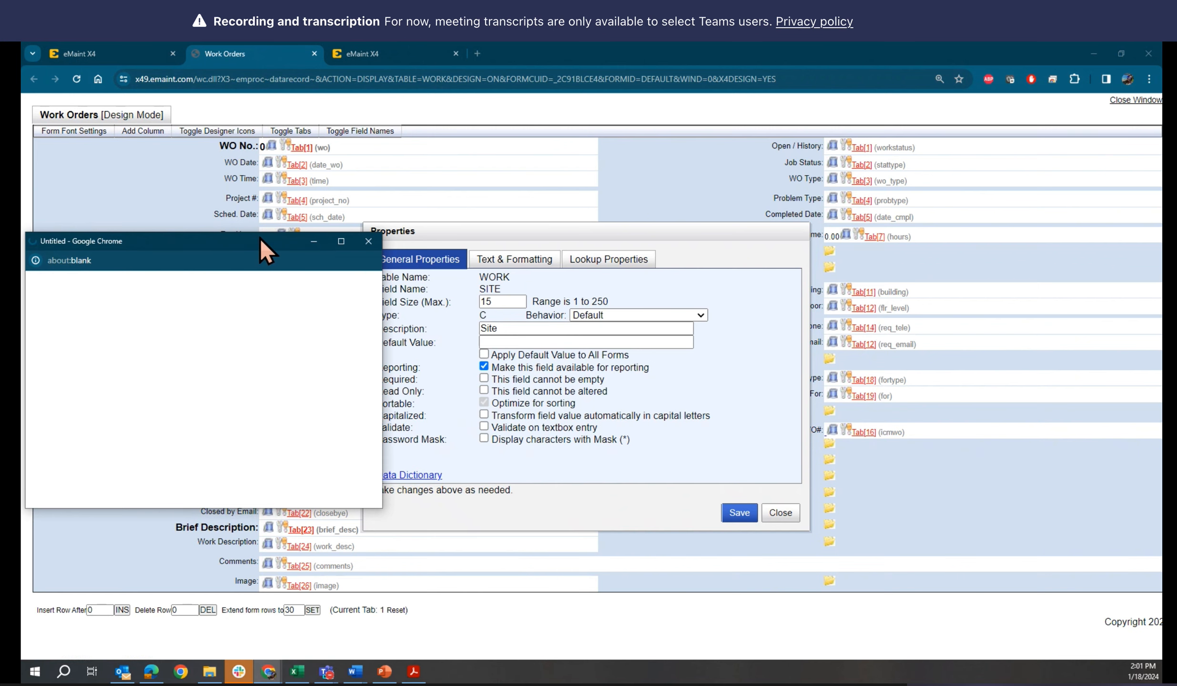
left_click_drag(260, 239, 440, 151)
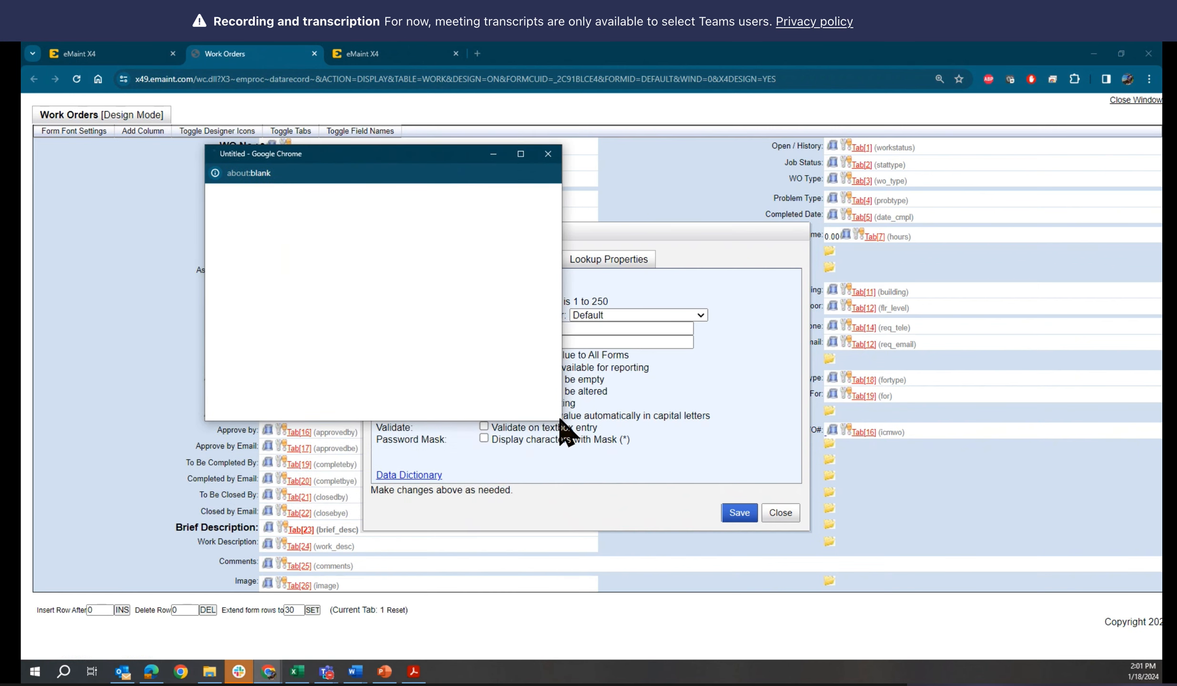
left_click_drag(562, 421, 933, 626)
scroll(708, 469, "down", 10)
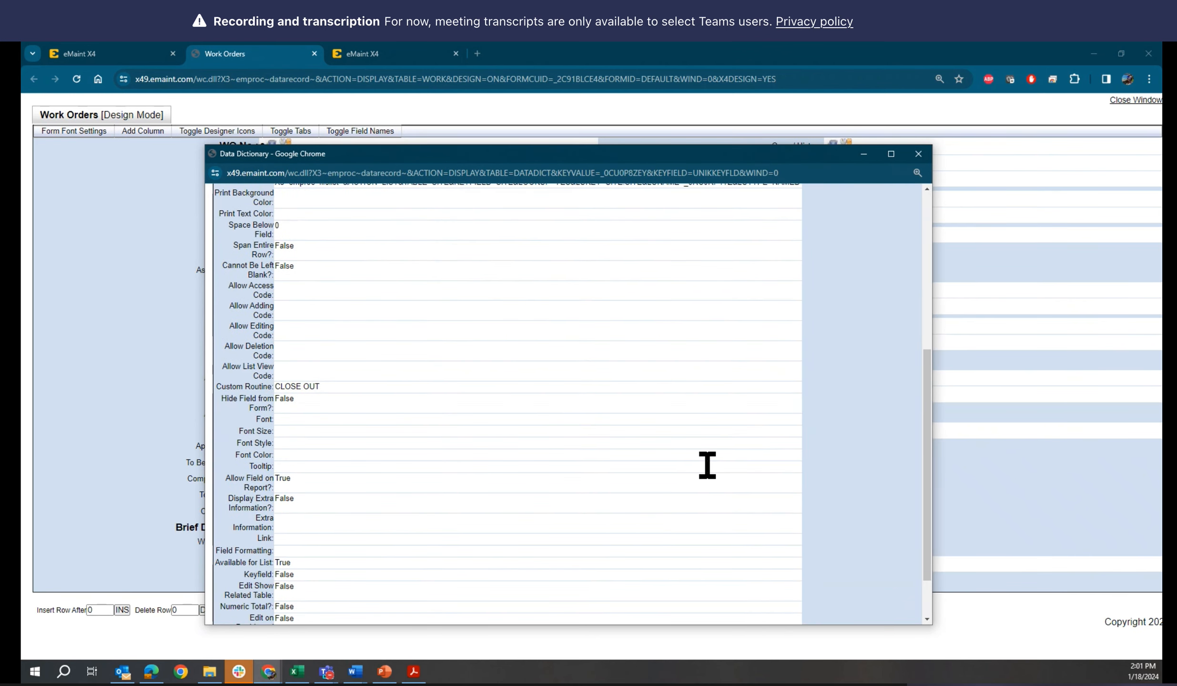
scroll(708, 466, "down", 2)
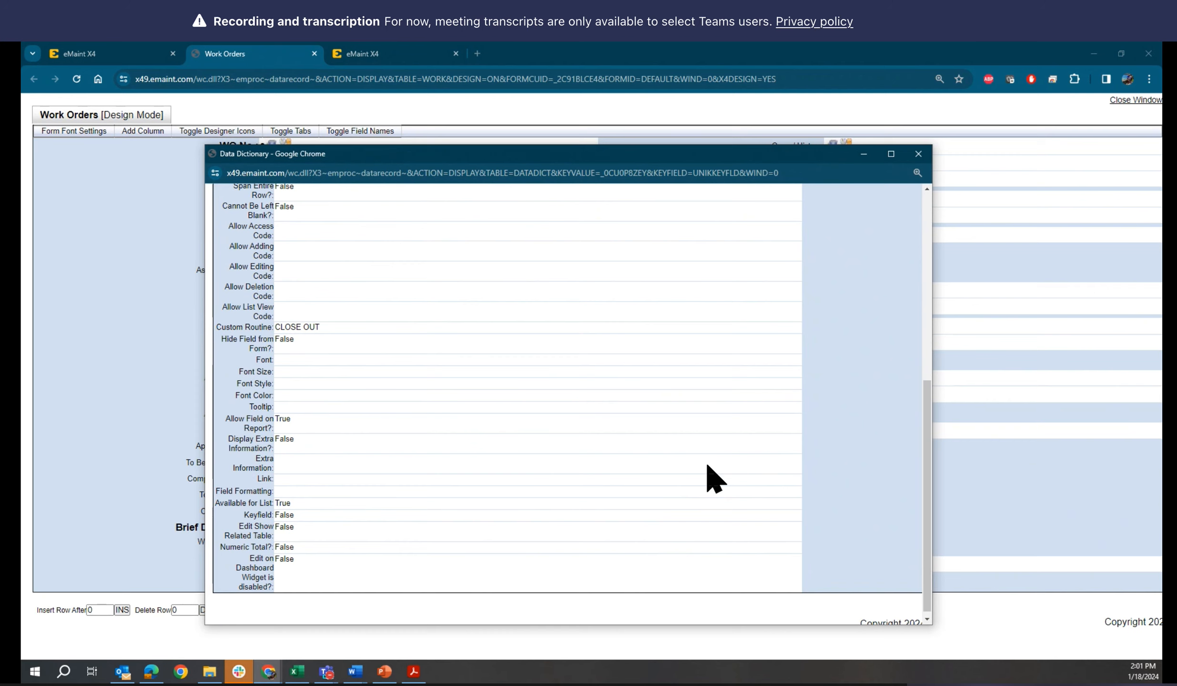
scroll(707, 466, "up", 2)
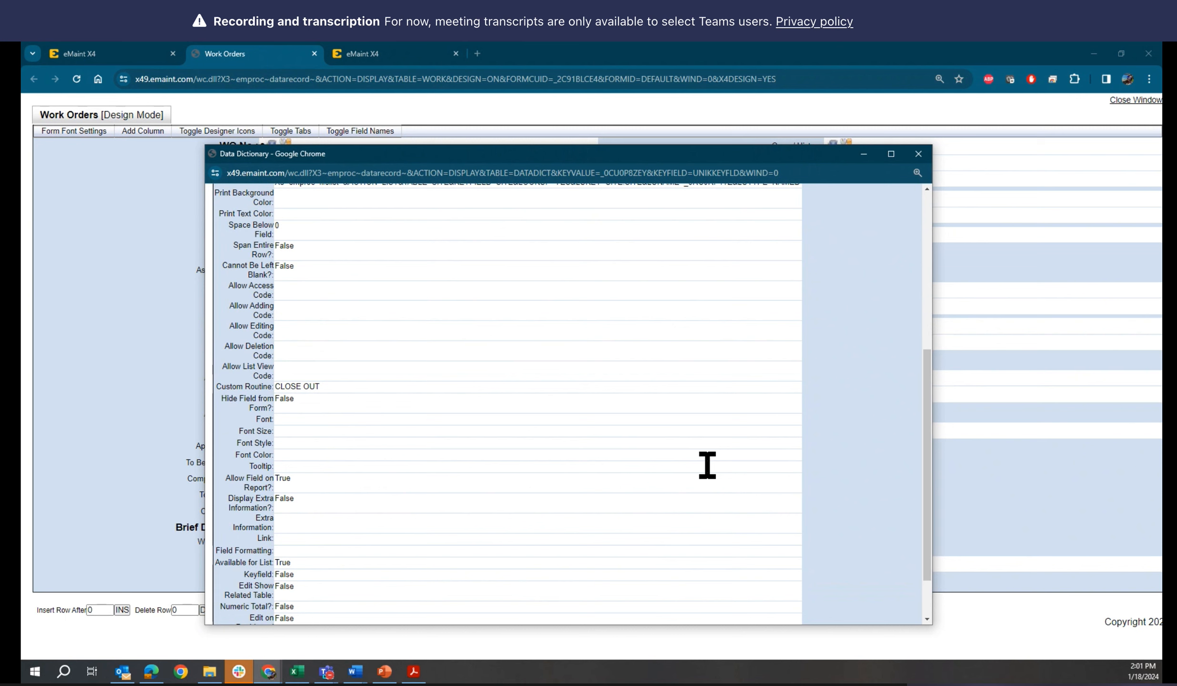
scroll(708, 466, "up", 8)
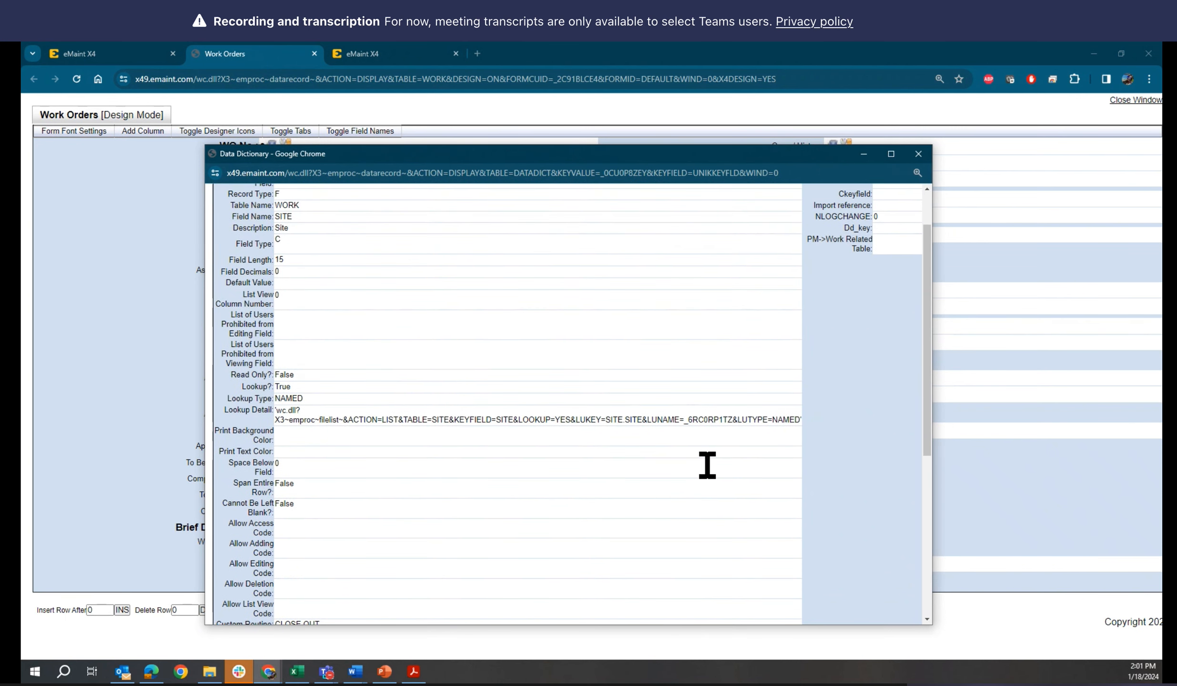
scroll(707, 467, "up", 2)
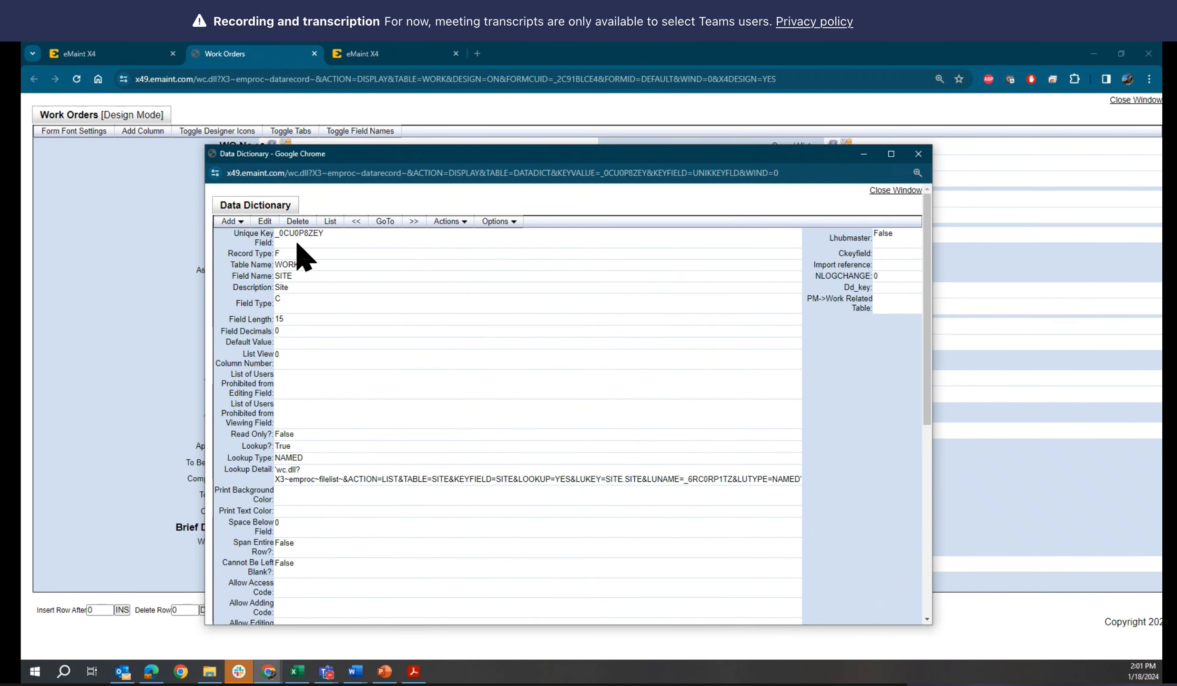
Edit the Site field's Custom Routine to read CLOSEOUT without a space, checking the keyword against the PowerPoint slide
left_click(265, 222)
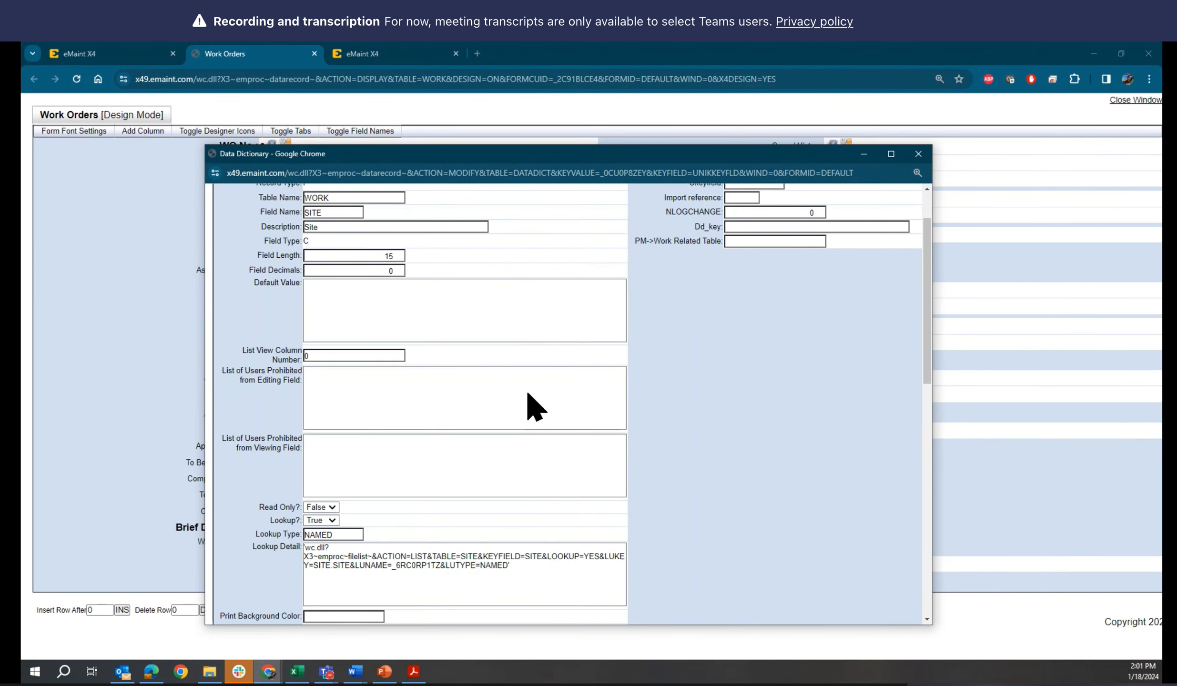
scroll(534, 407, "down", 3)
scroll(534, 407, "down", 4)
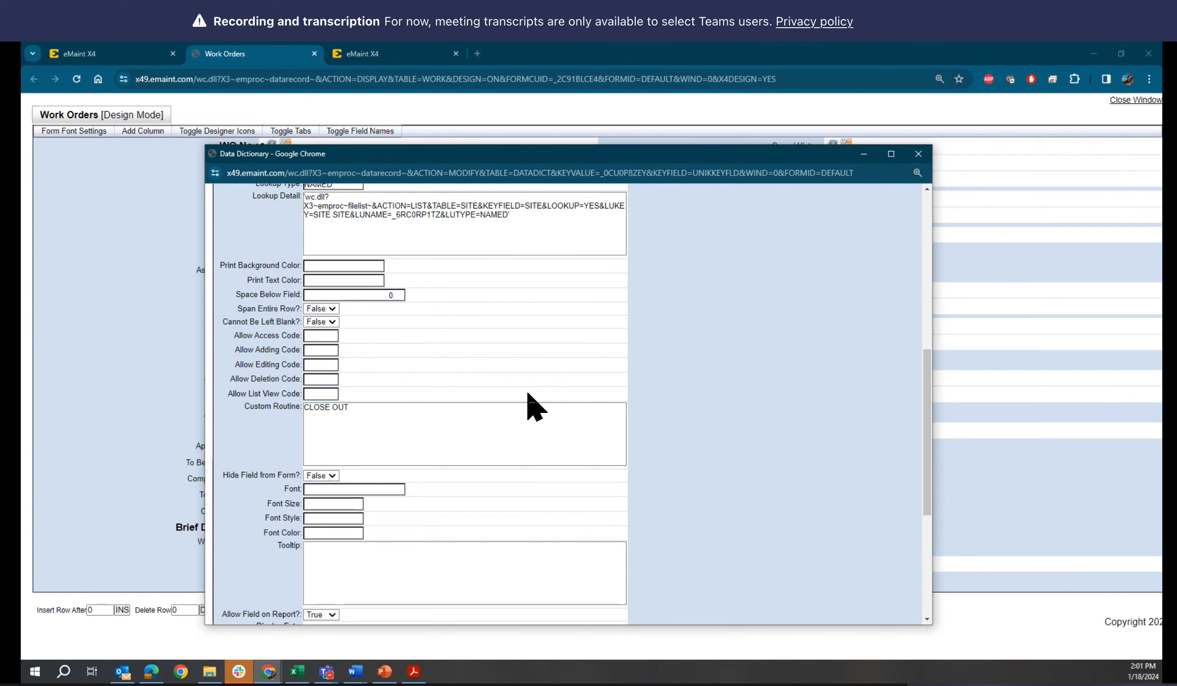
left_click_drag(349, 413, 253, 420)
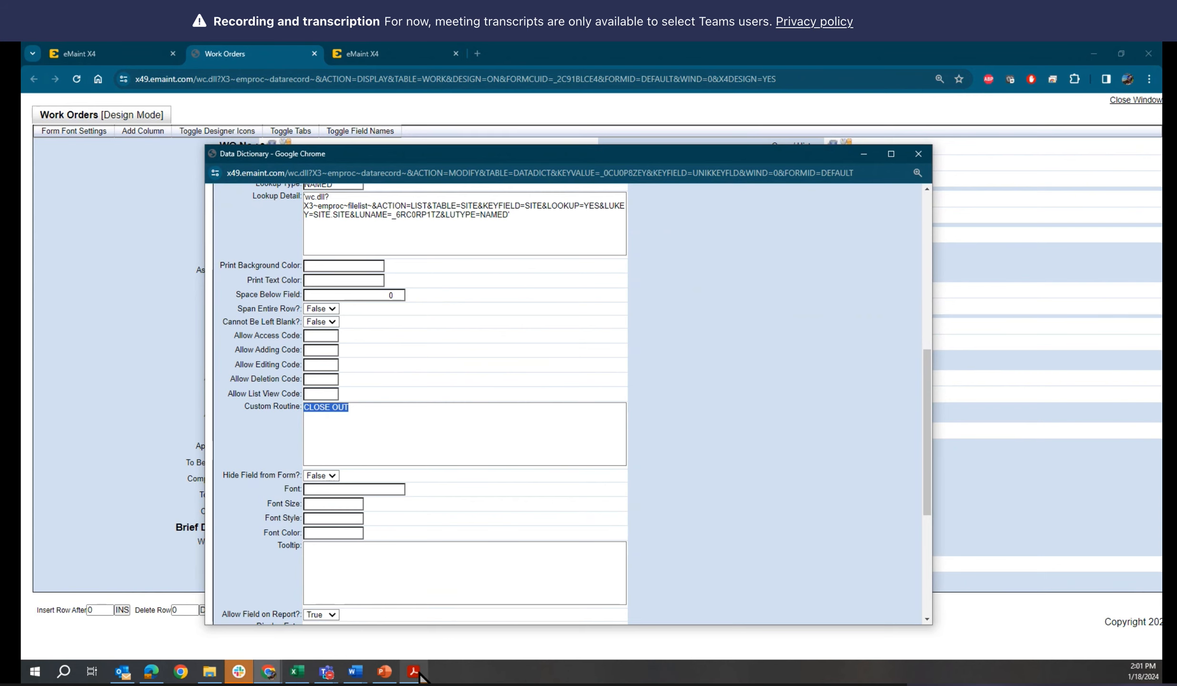
left_click(382, 672)
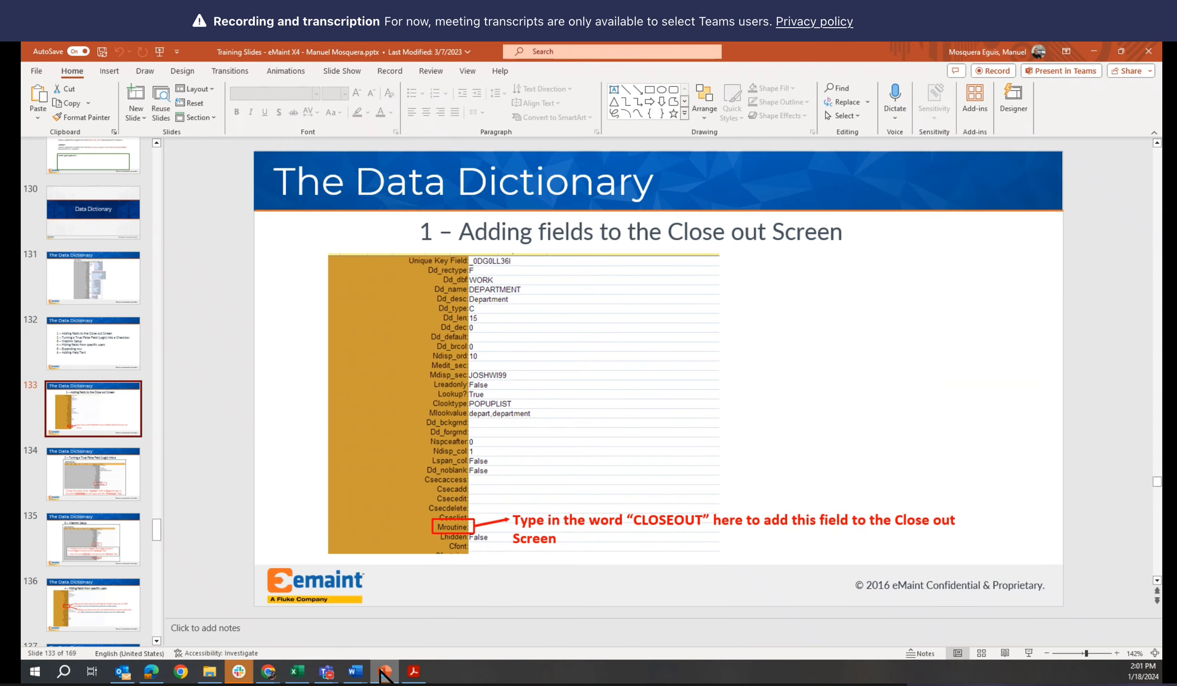
left_click(383, 672)
left_click(332, 409)
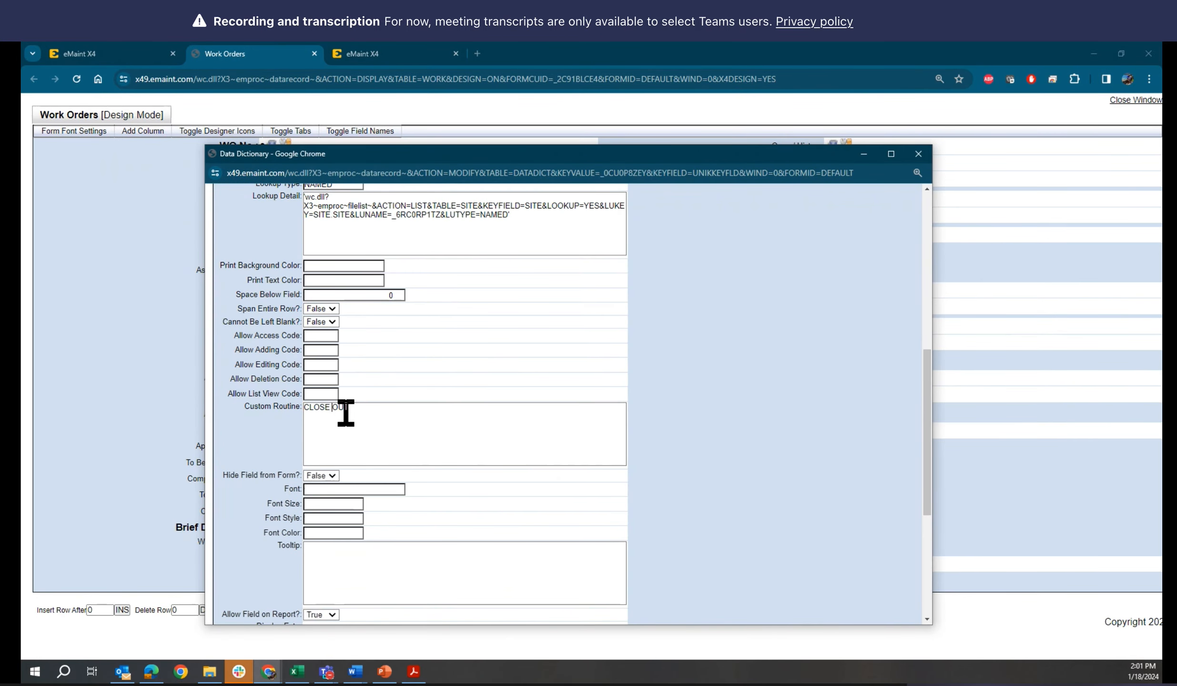
key("BackSpace")
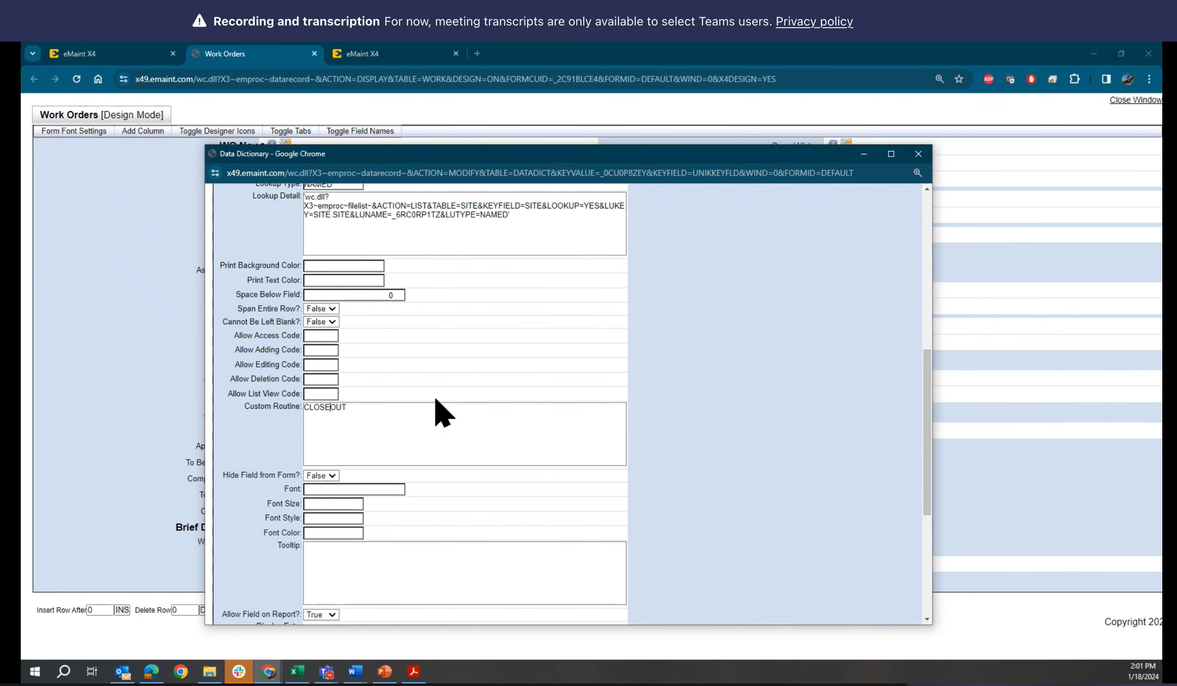
Save the changes to the Site field's record and close the Data Dictionary window
scroll(452, 407, "up", 8)
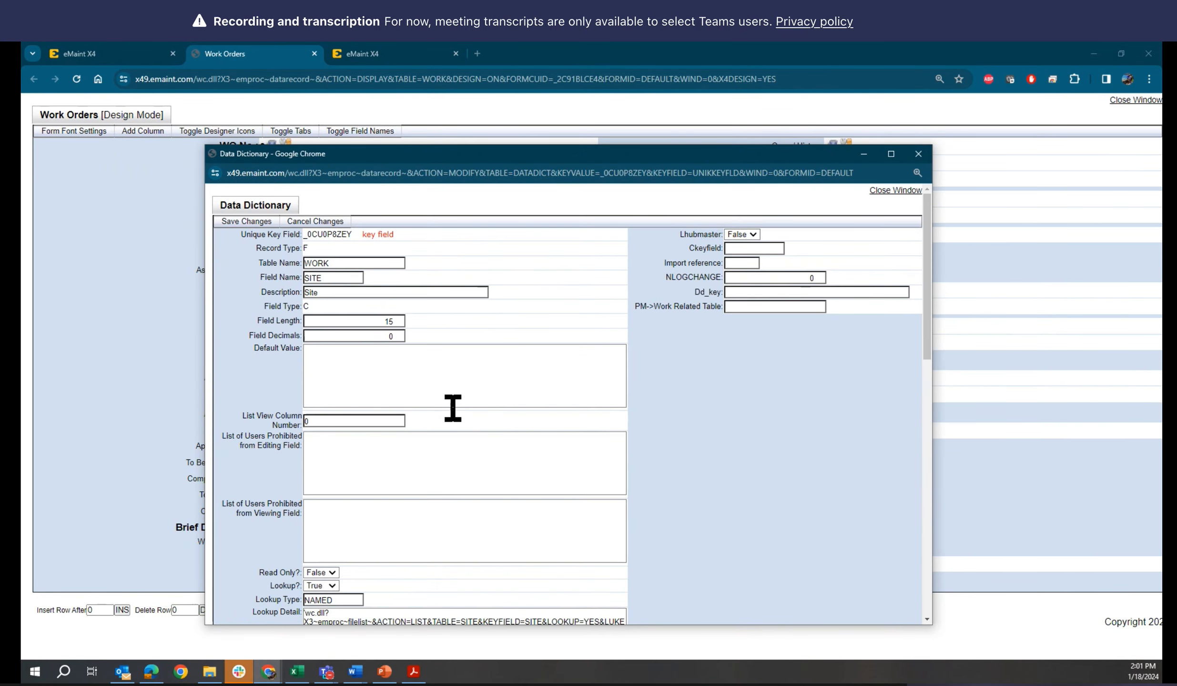
left_click(262, 221)
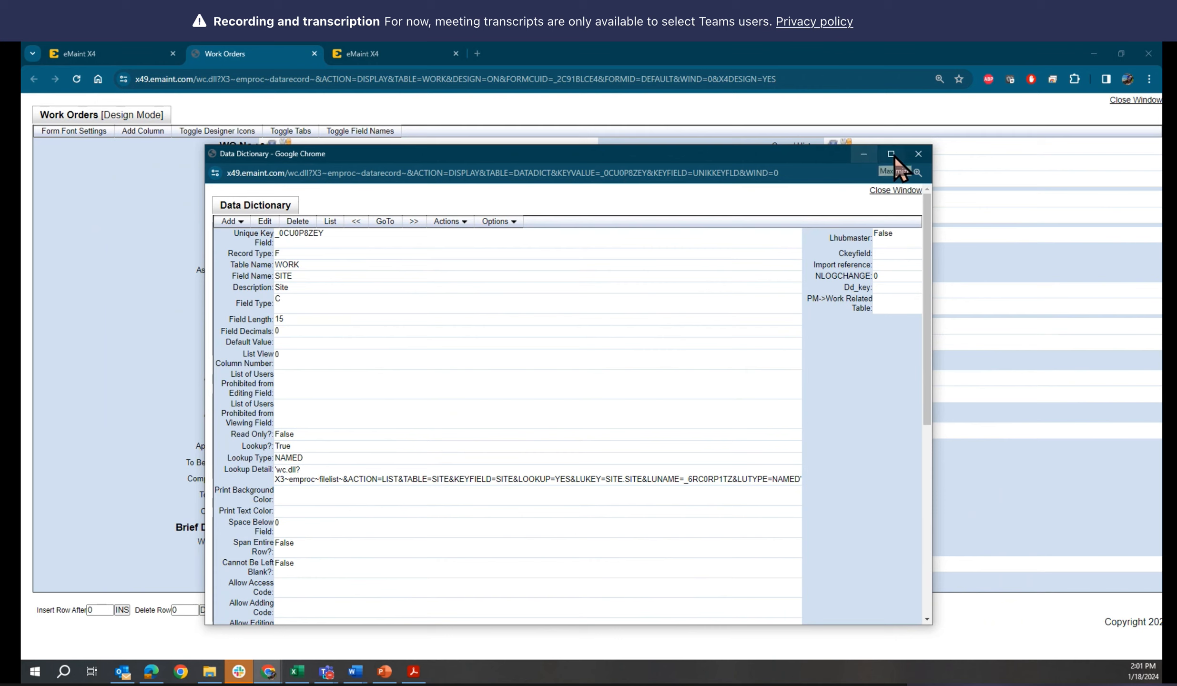
left_click(919, 154)
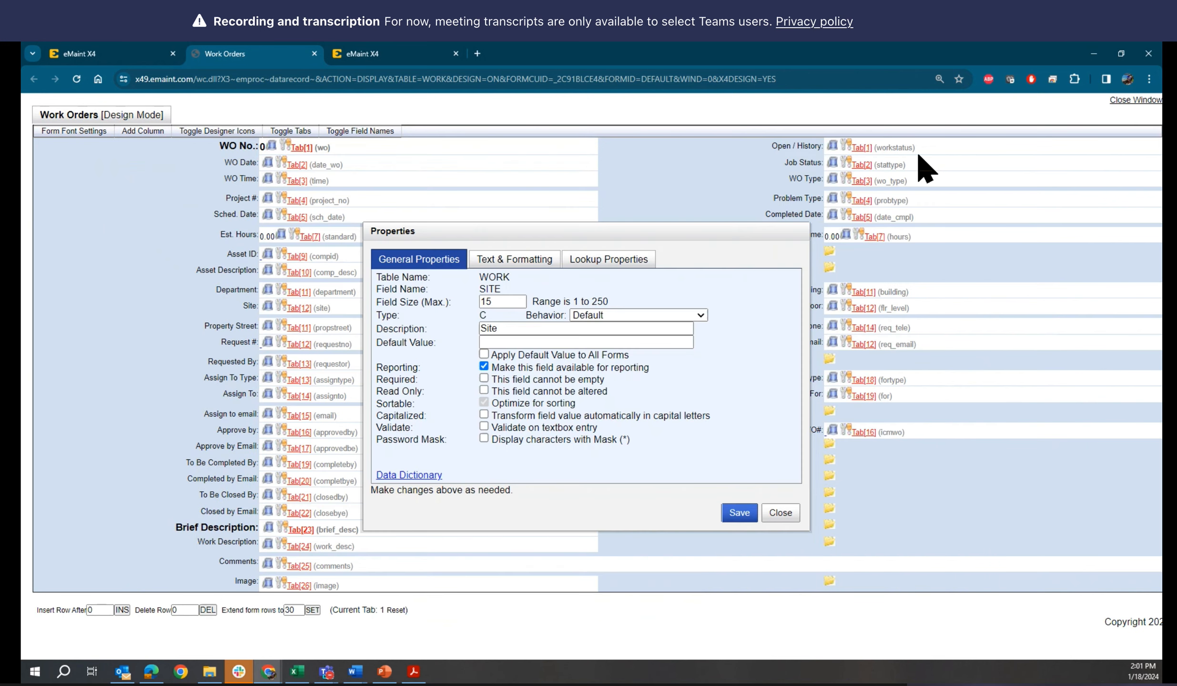
Return to the work order list, check work order 111's Close Out screen for the Site field and go back without closing it out
left_click(123, 61)
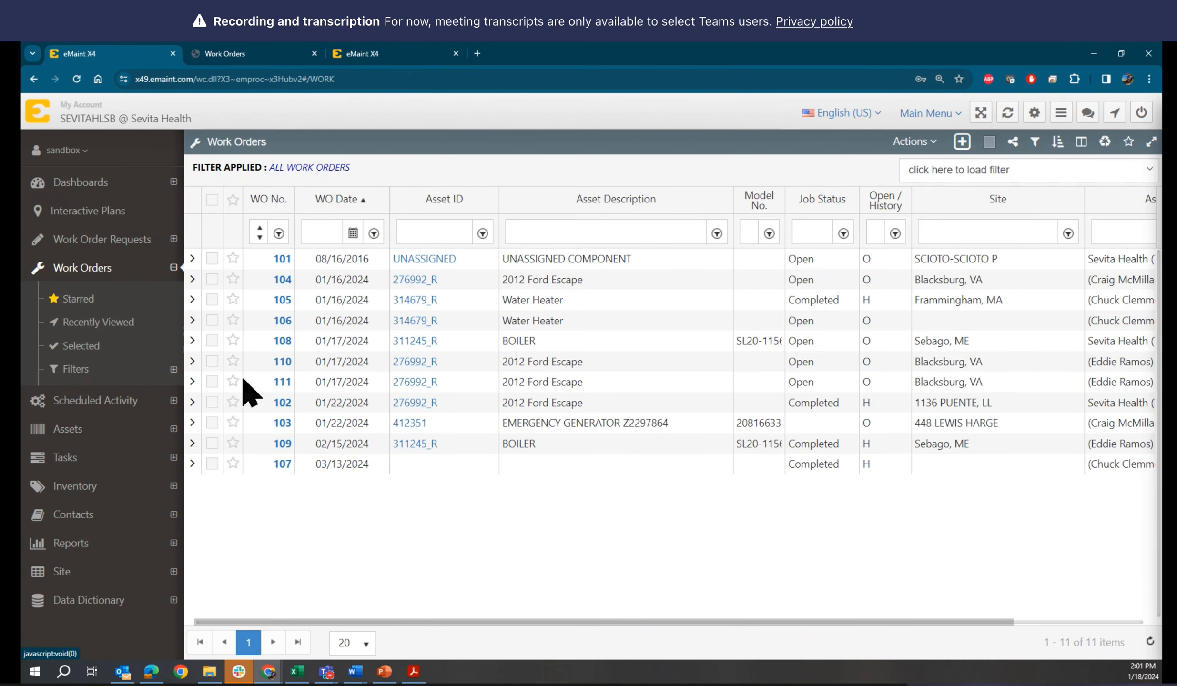
right_click(194, 383)
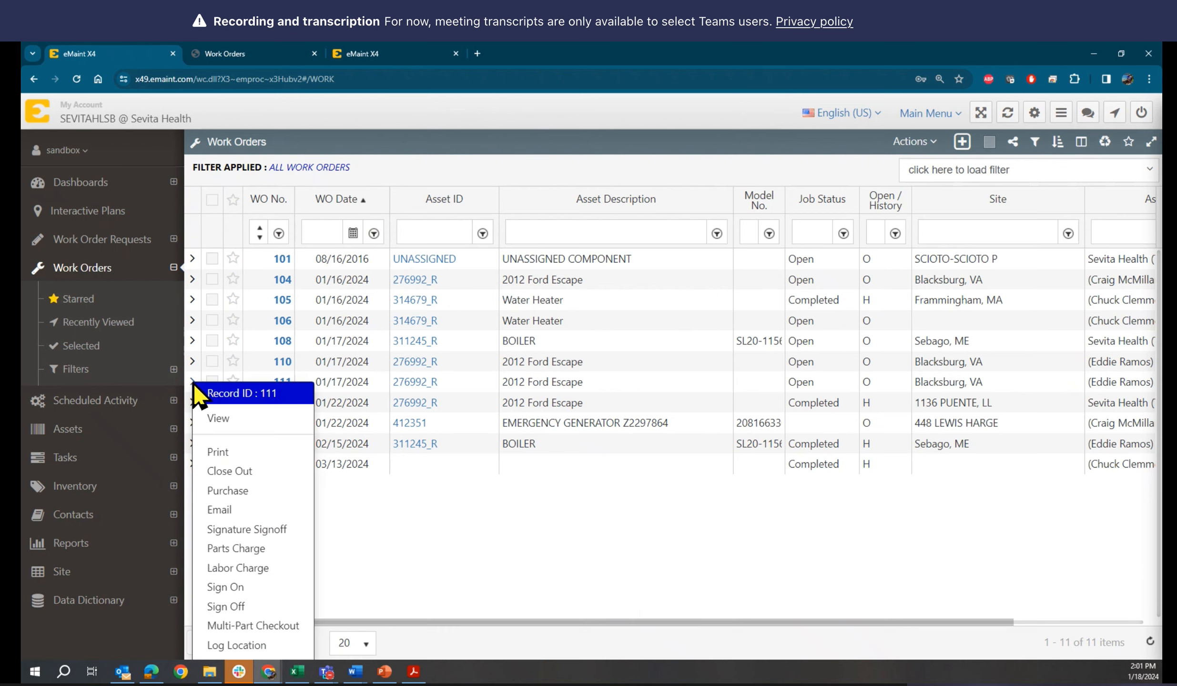
left_click(228, 471)
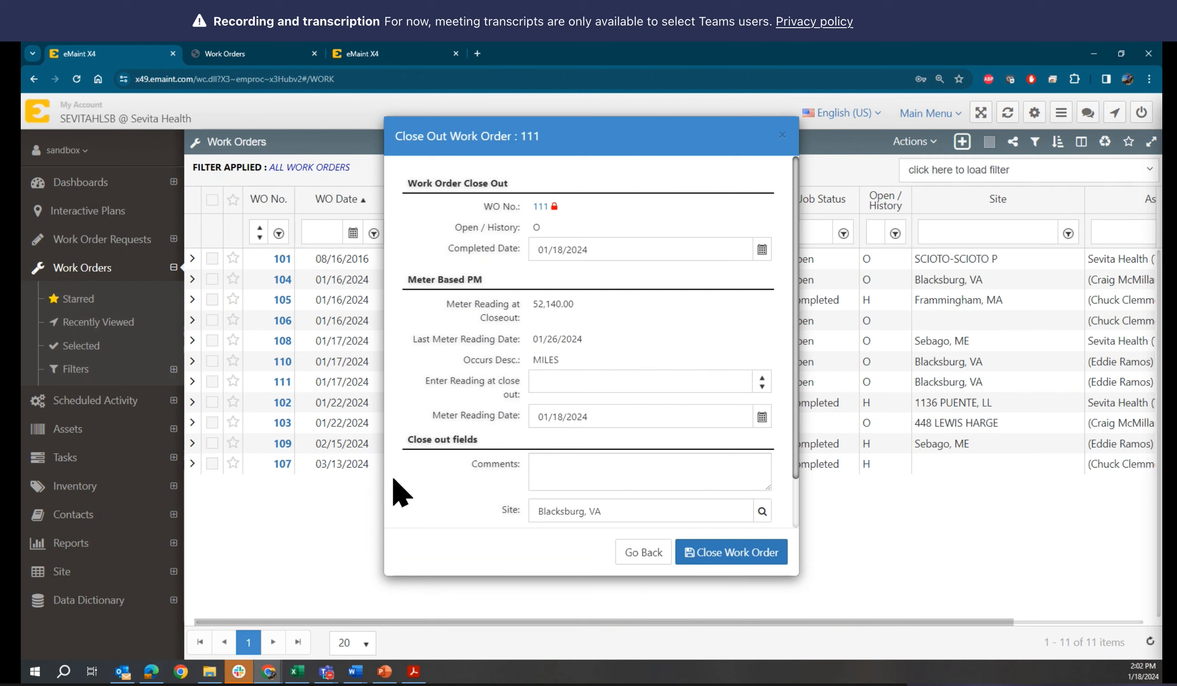
scroll(448, 498, "down", 1)
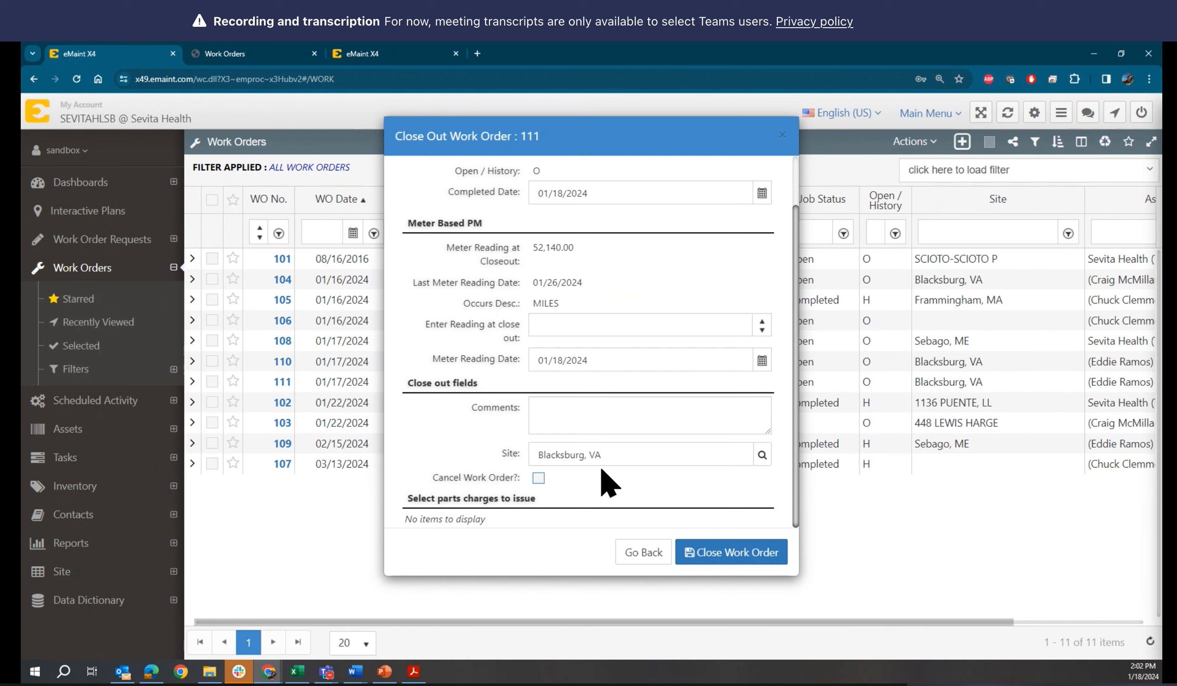
scroll(608, 484, "up", 2)
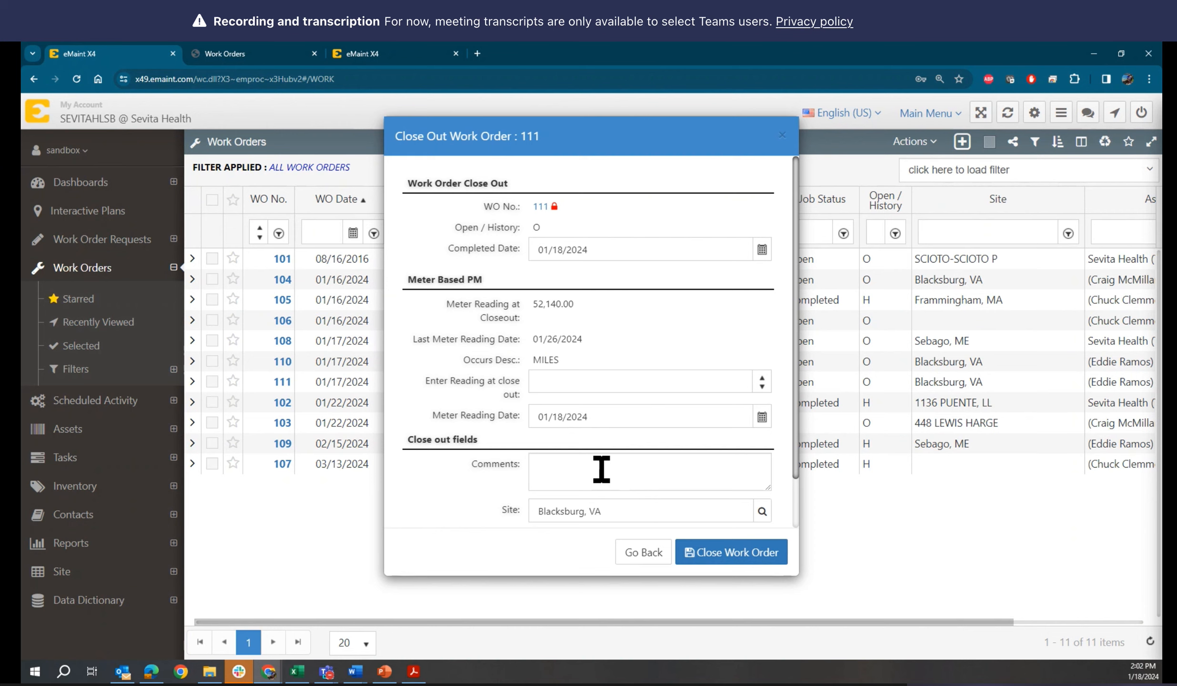
scroll(601, 470, "down", 2)
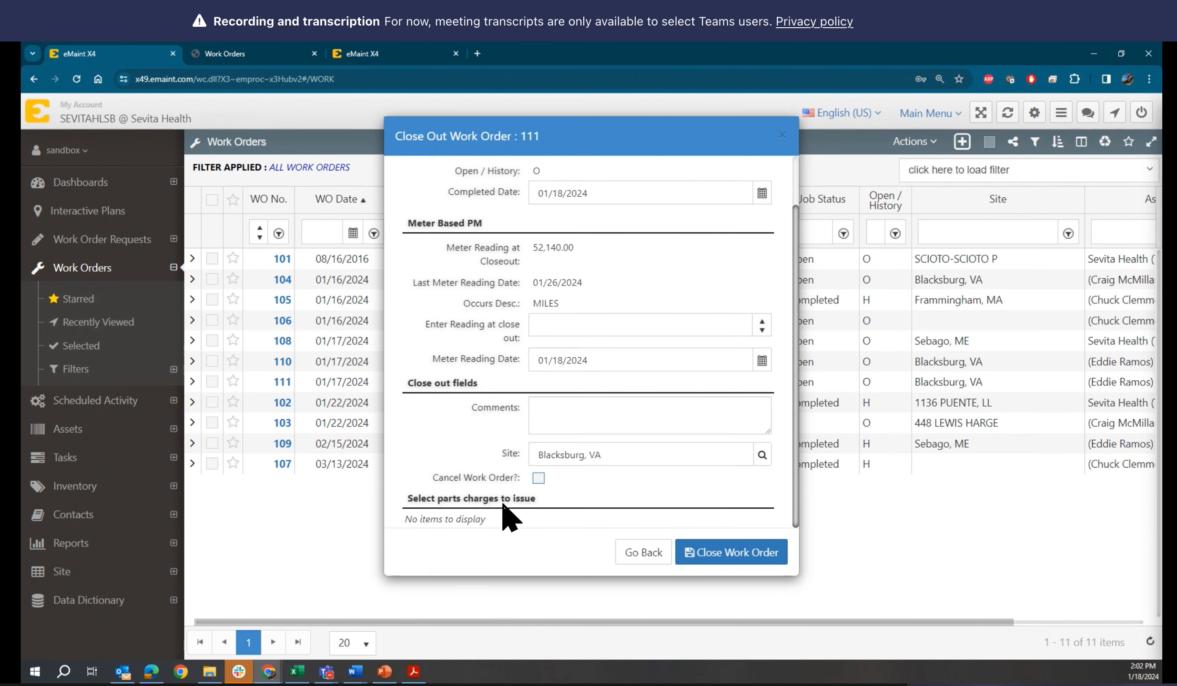
left_click(643, 553)
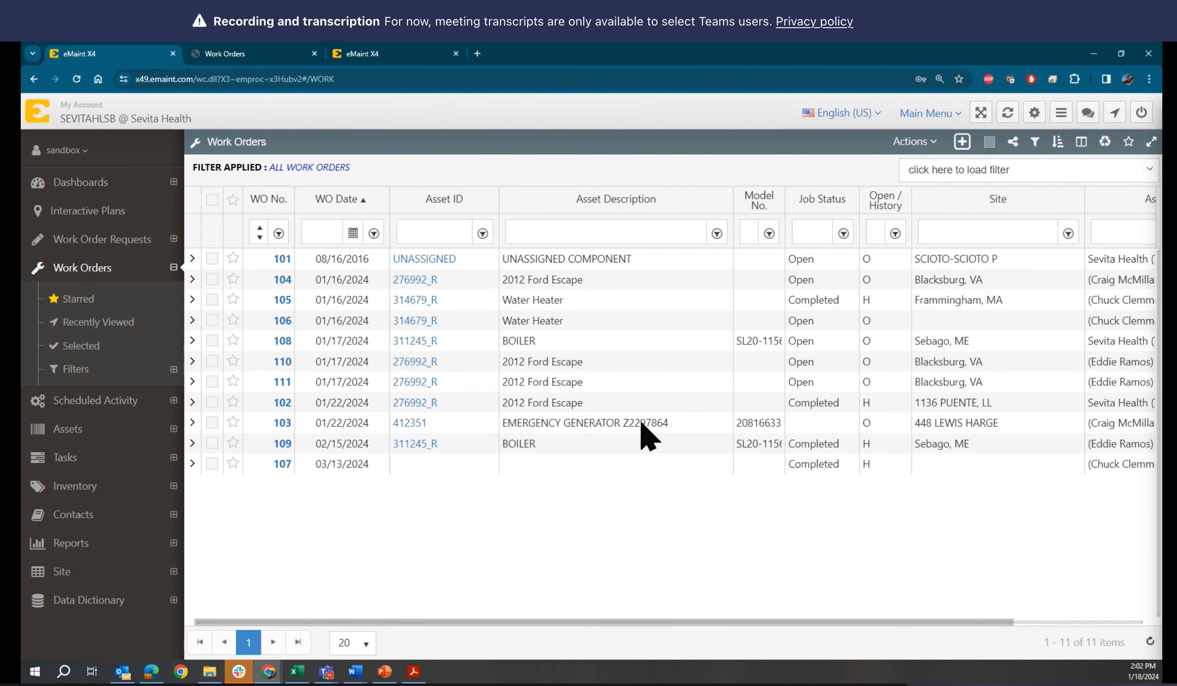
Review the Custom Routine in the Site field's Data Dictionary record, then switch to the PowerPoint slide on adding Close out Screen fields
left_click(219, 55)
left_click(391, 476)
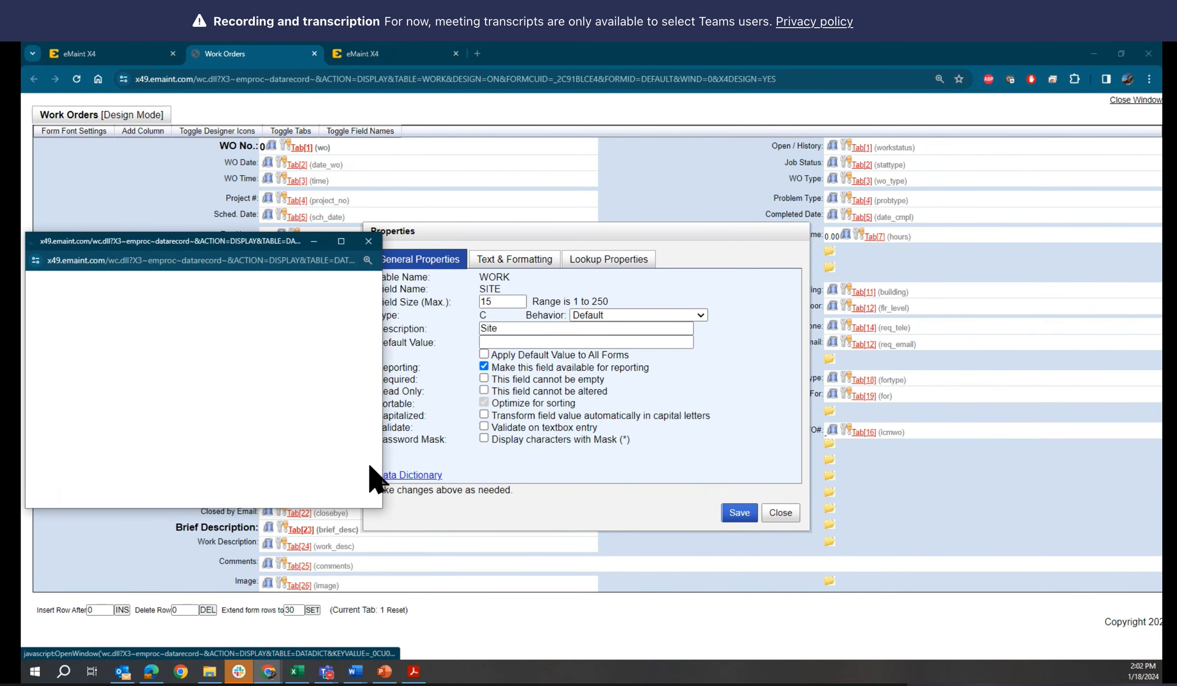
scroll(317, 441, "down", 10)
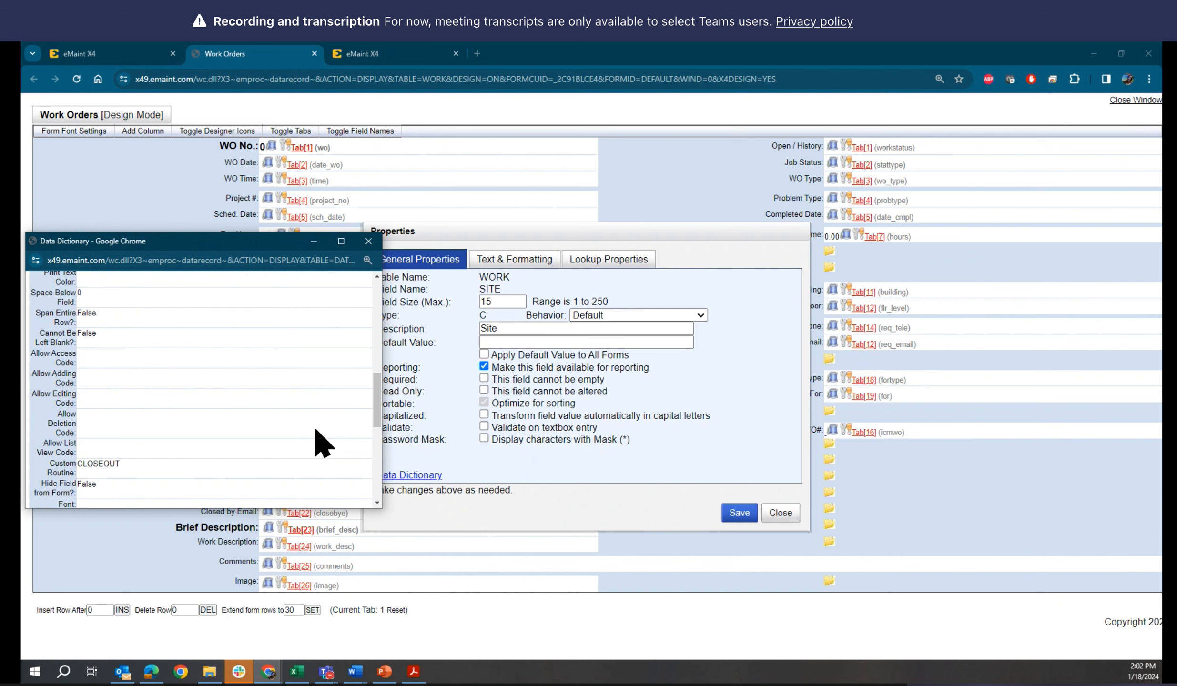
scroll(322, 444, "down", 3)
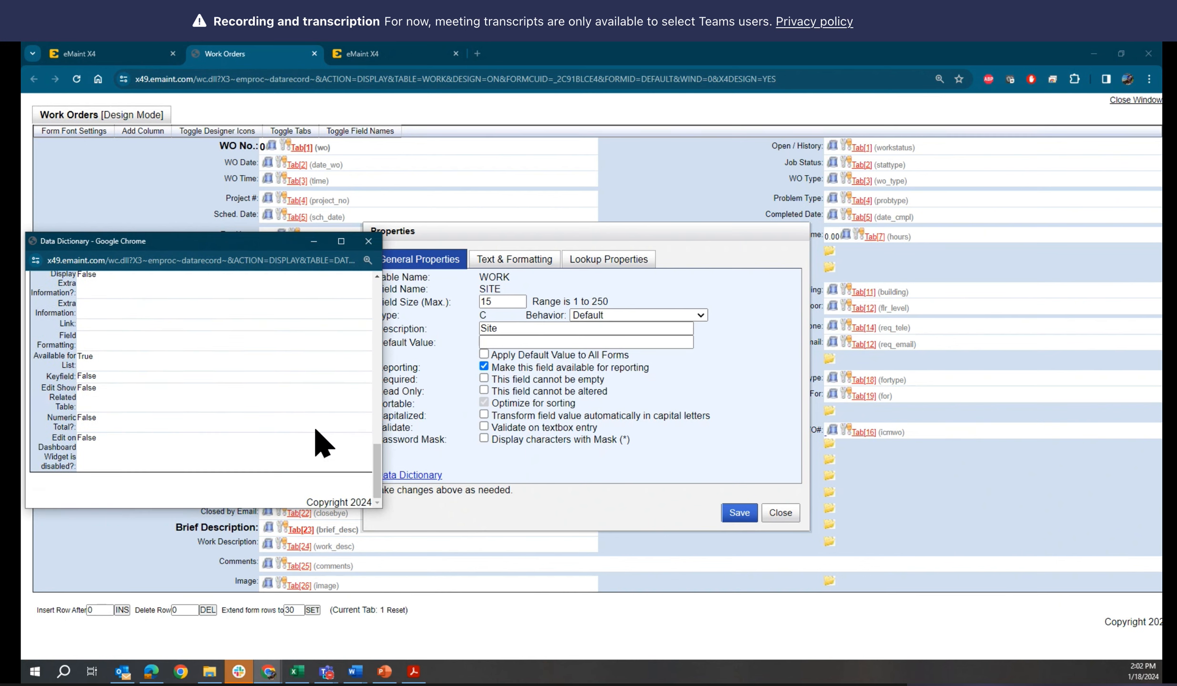
left_click(386, 677)
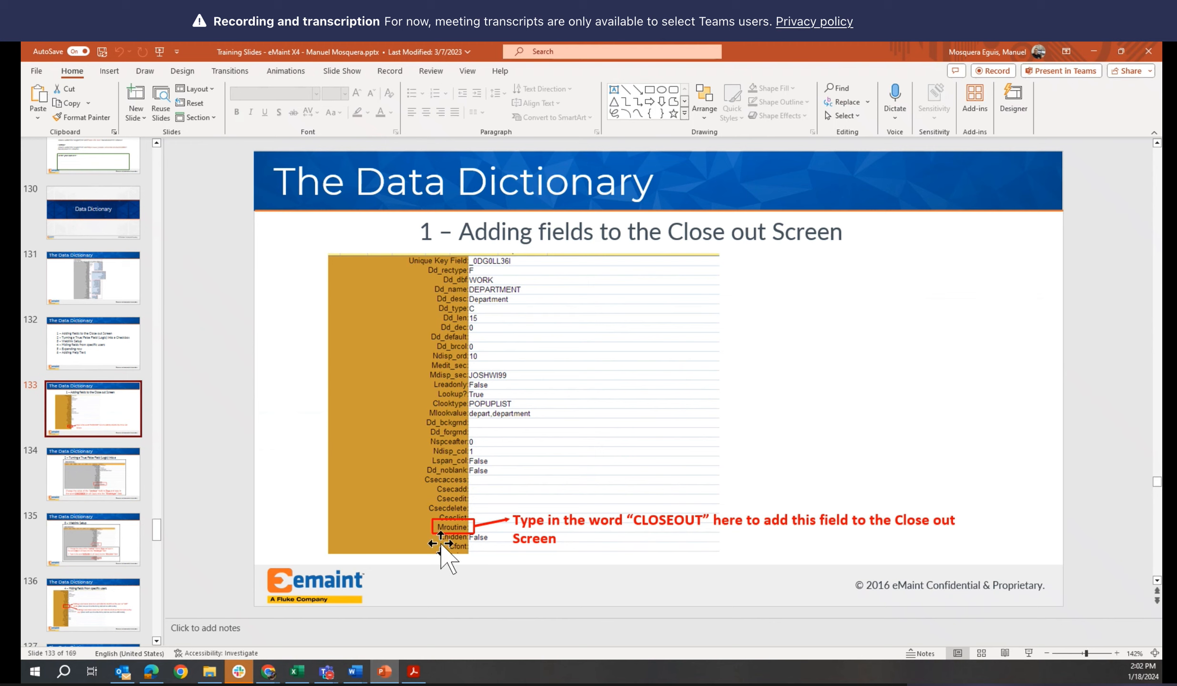
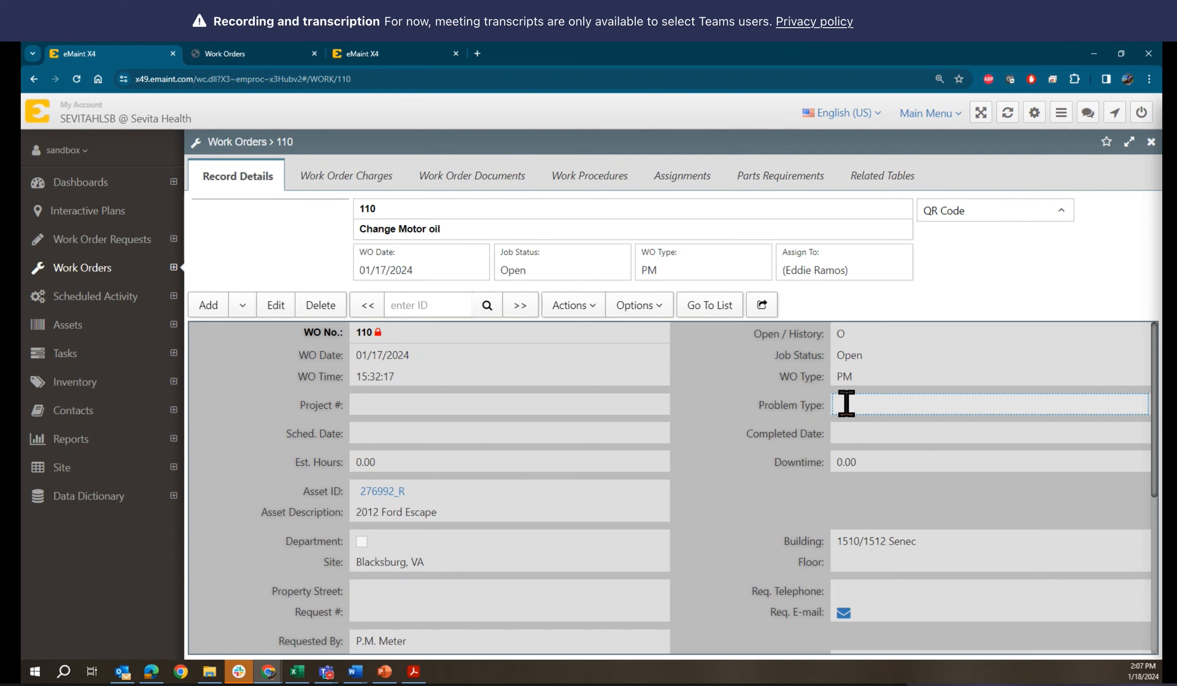
Check how wide the fields are on work order 110's record details, opening the Problem Type field and reverting it without changes
left_click(847, 403)
left_click(764, 400)
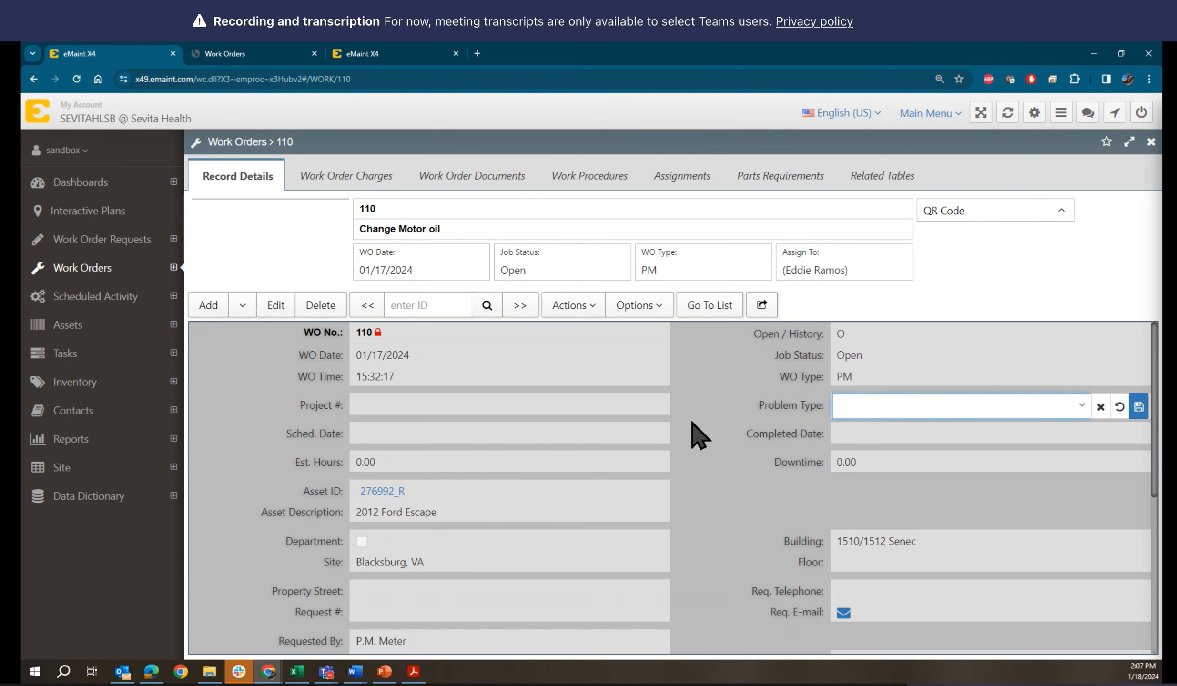
left_click(1120, 407)
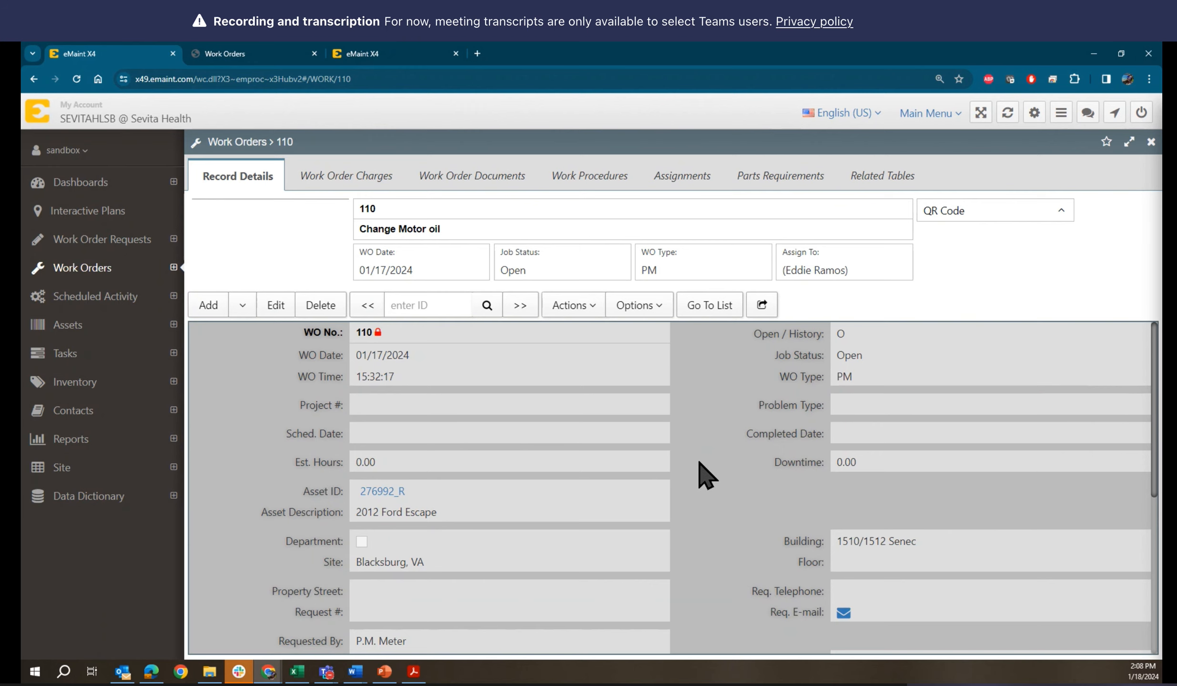
scroll(699, 462, "down", 1)
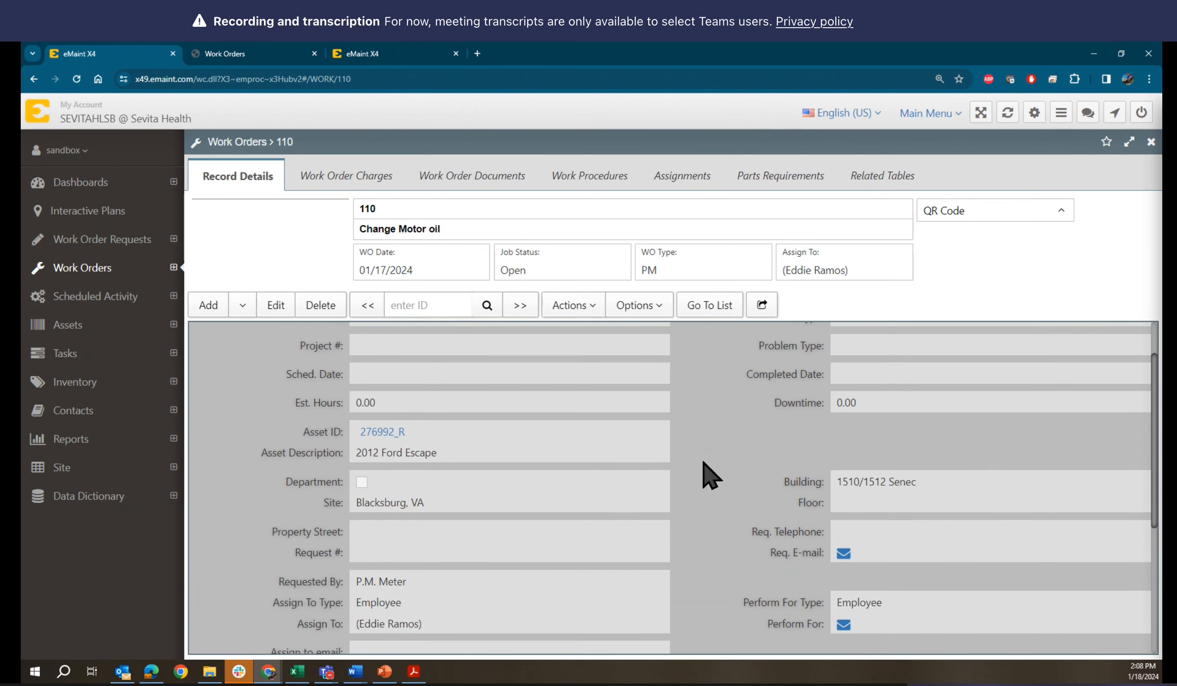
scroll(704, 463, "down", 2)
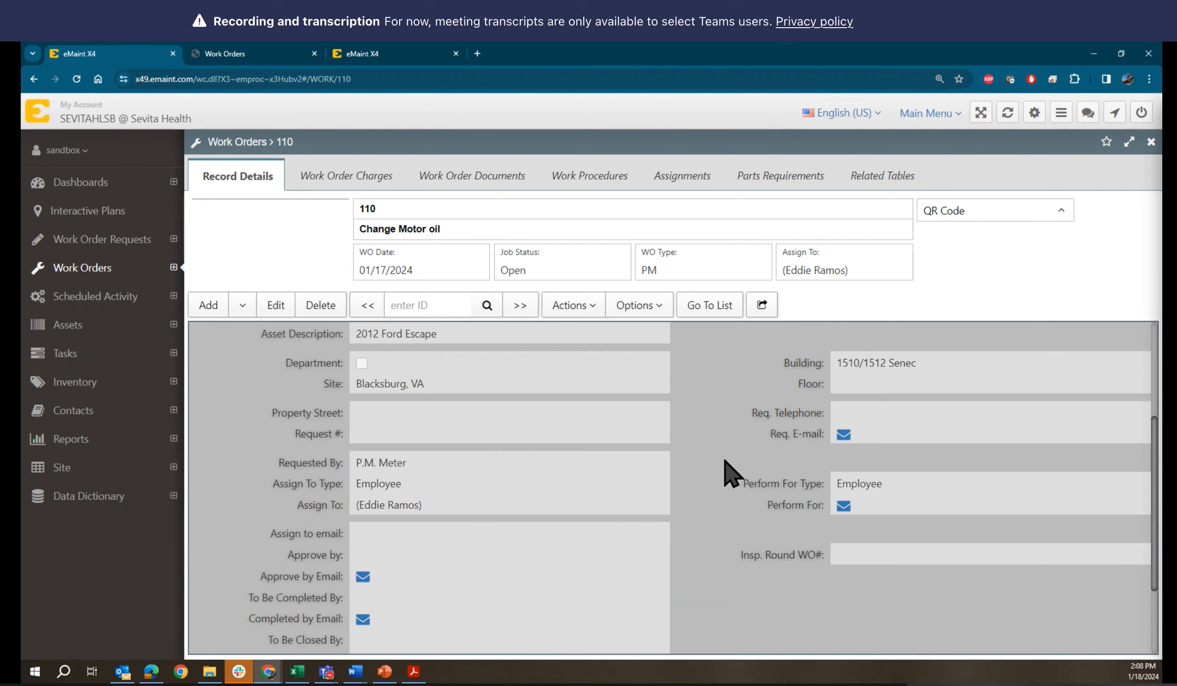
scroll(730, 462, "down", 2)
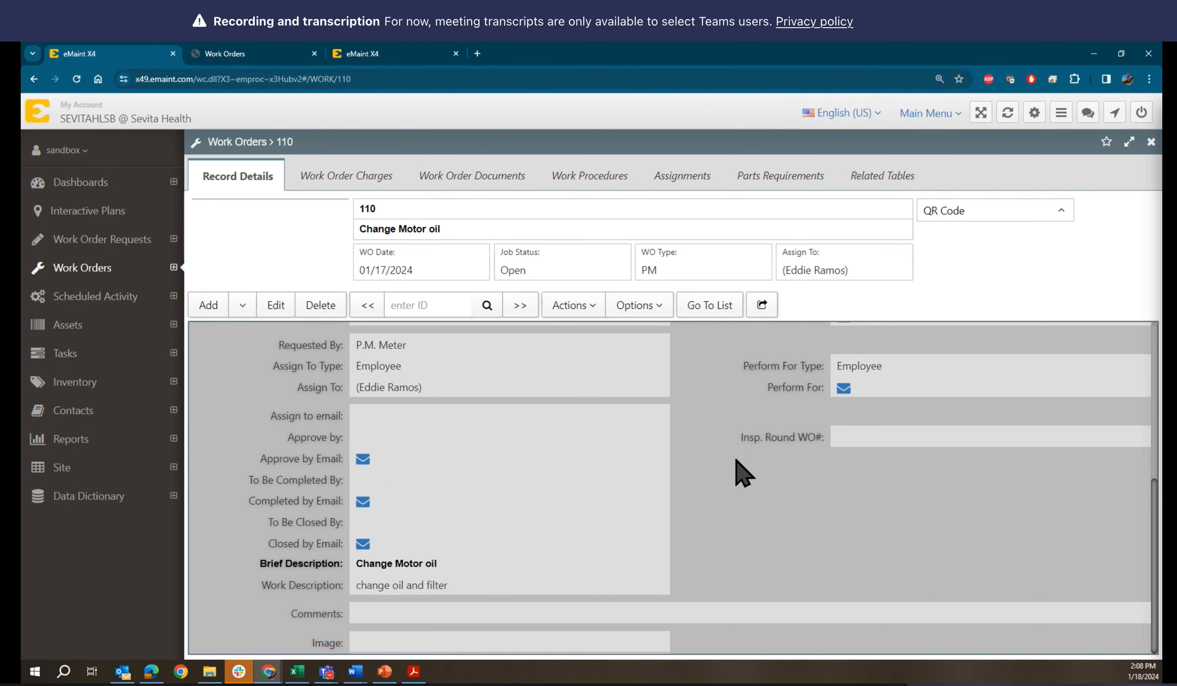
scroll(737, 461, "up", 5)
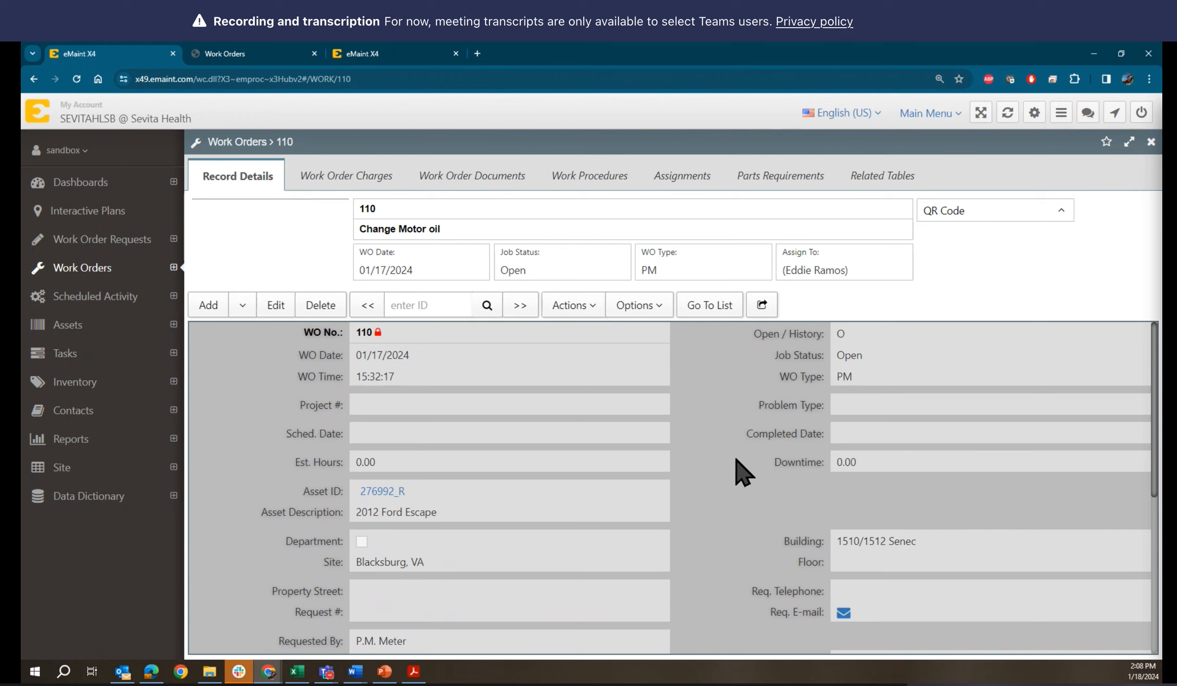
Open work order request 00116 and inspect its Work Description field, reverting the inline edit without changes
left_click(42, 242)
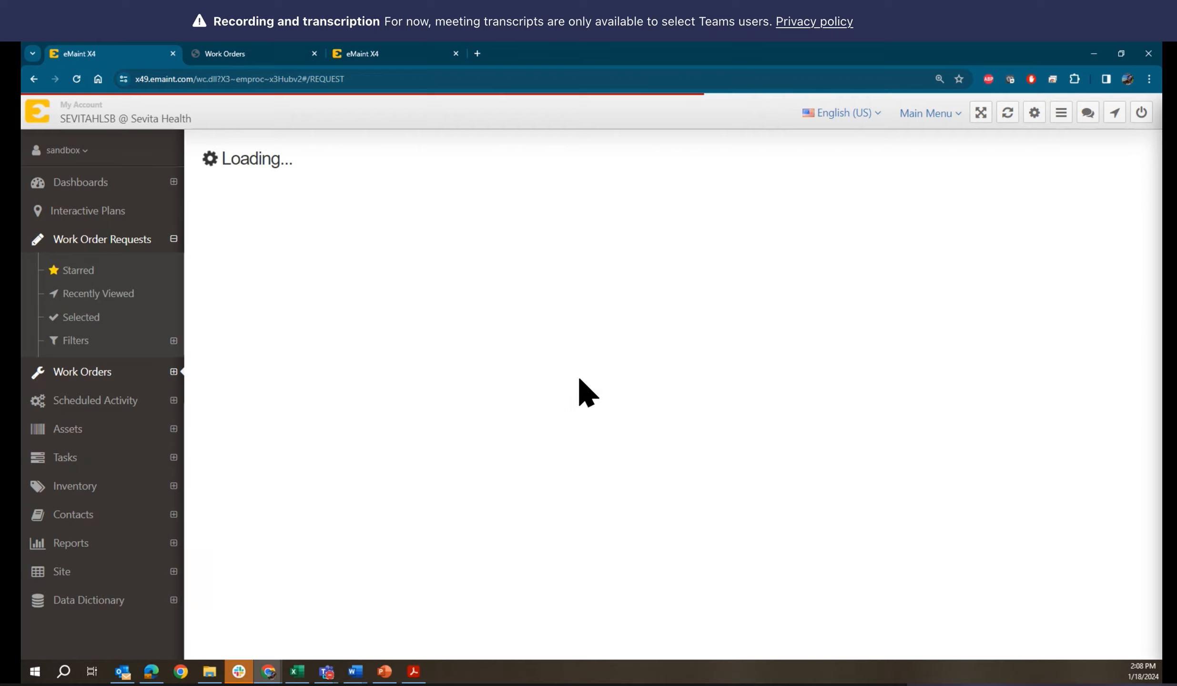
left_click(352, 282)
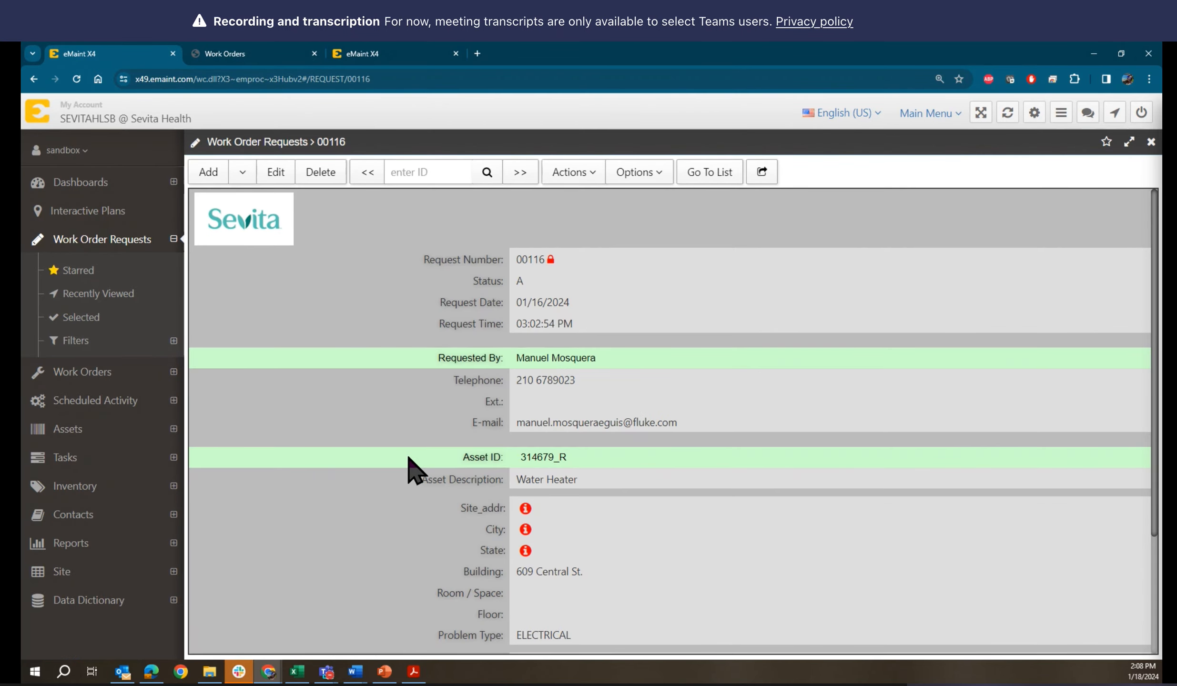
scroll(409, 458, "down", 3)
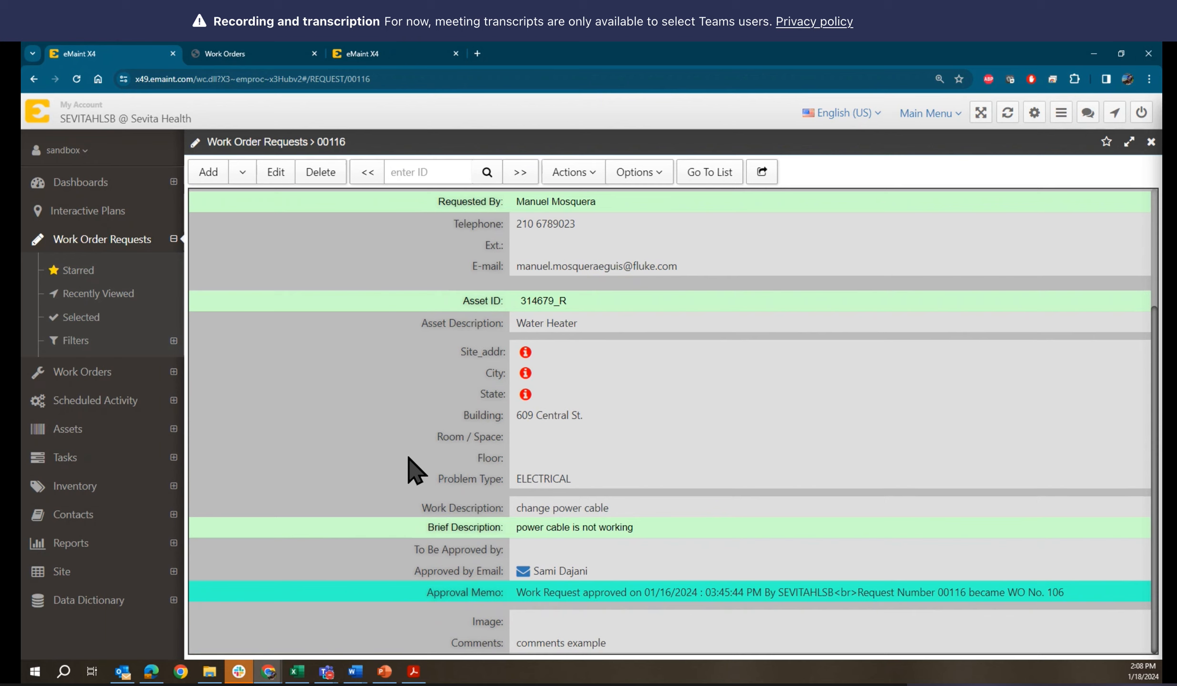
left_click(533, 507)
left_click(531, 508)
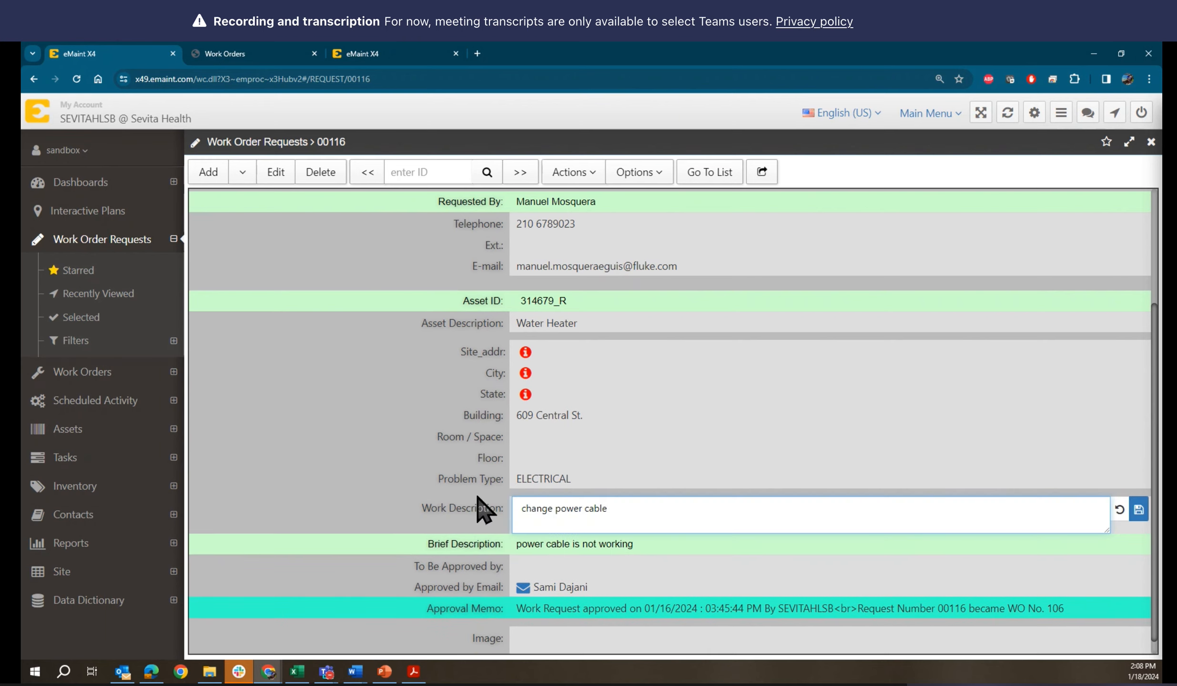
left_click(1119, 509)
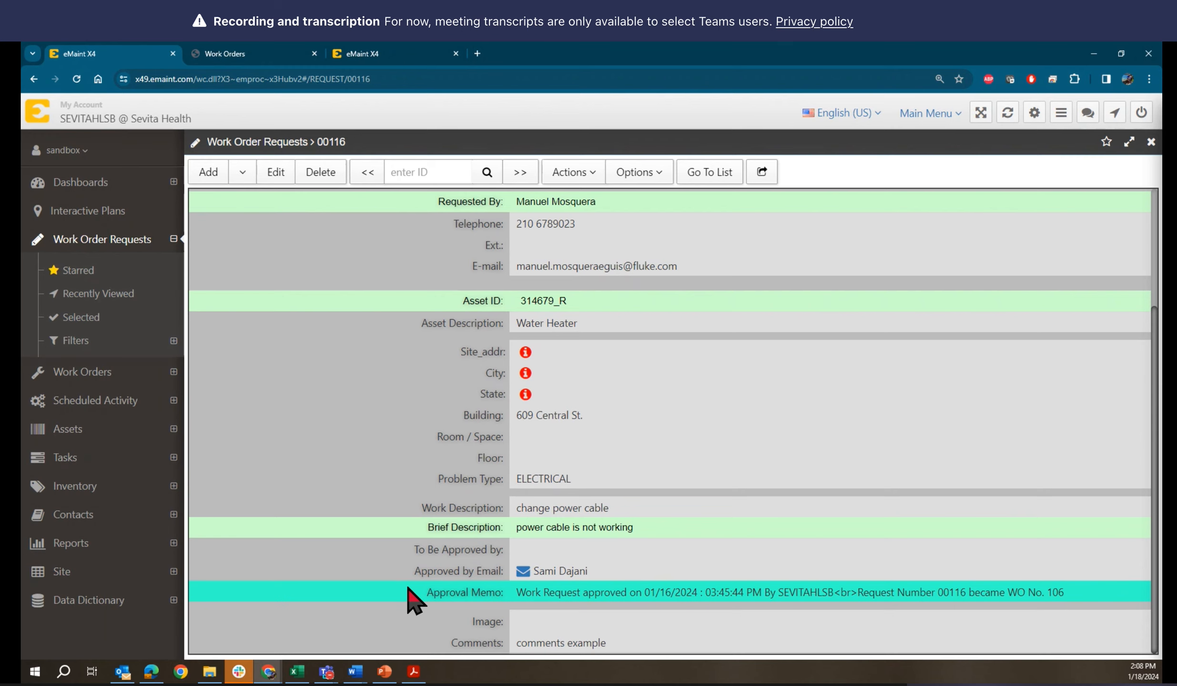
Inspect the request's Comments and Floor fields in inline editing, leaving both values as they are
left_click(533, 644)
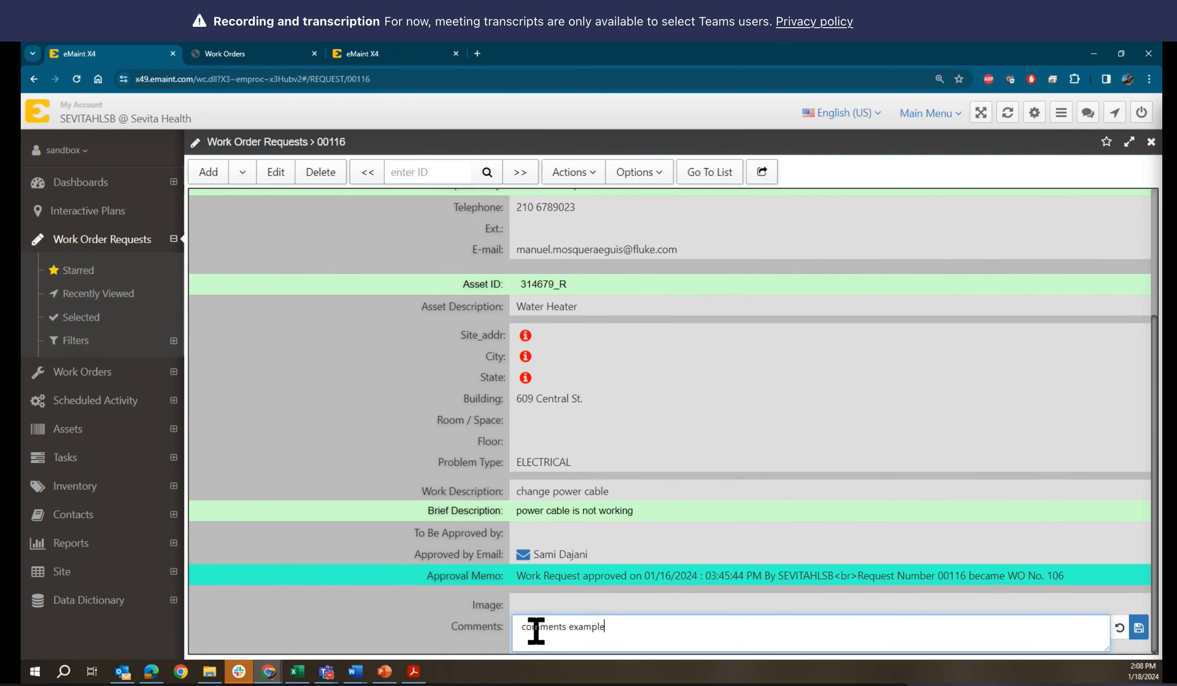
left_click(1139, 628)
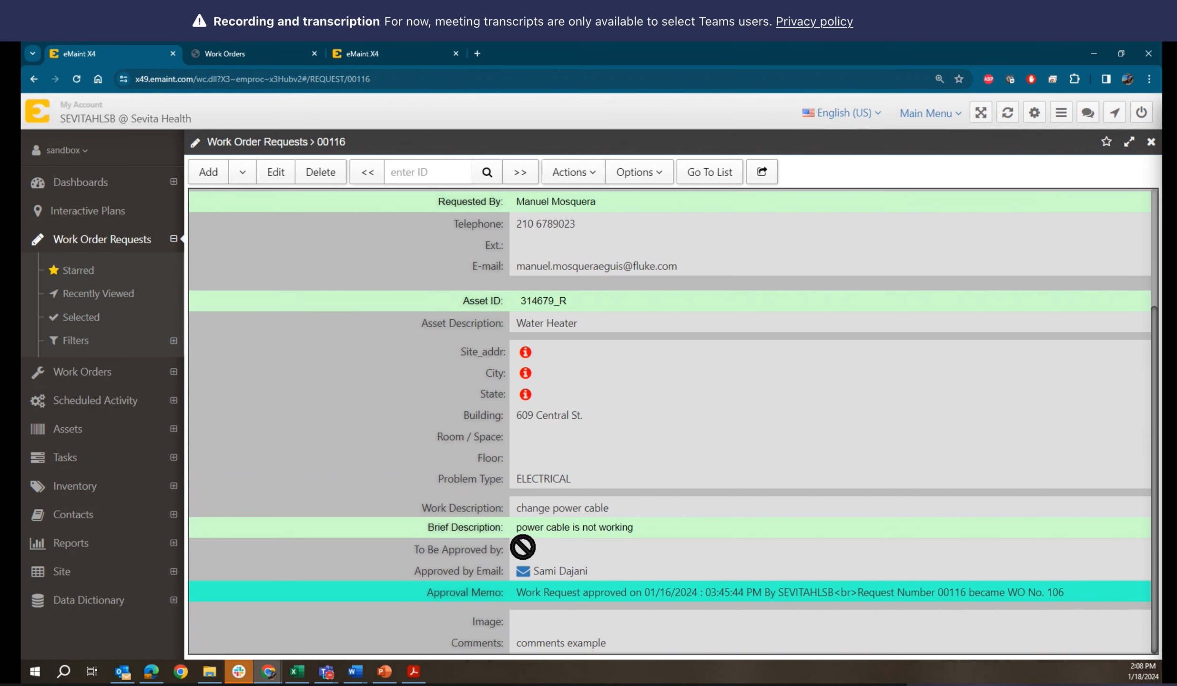
left_click(534, 458)
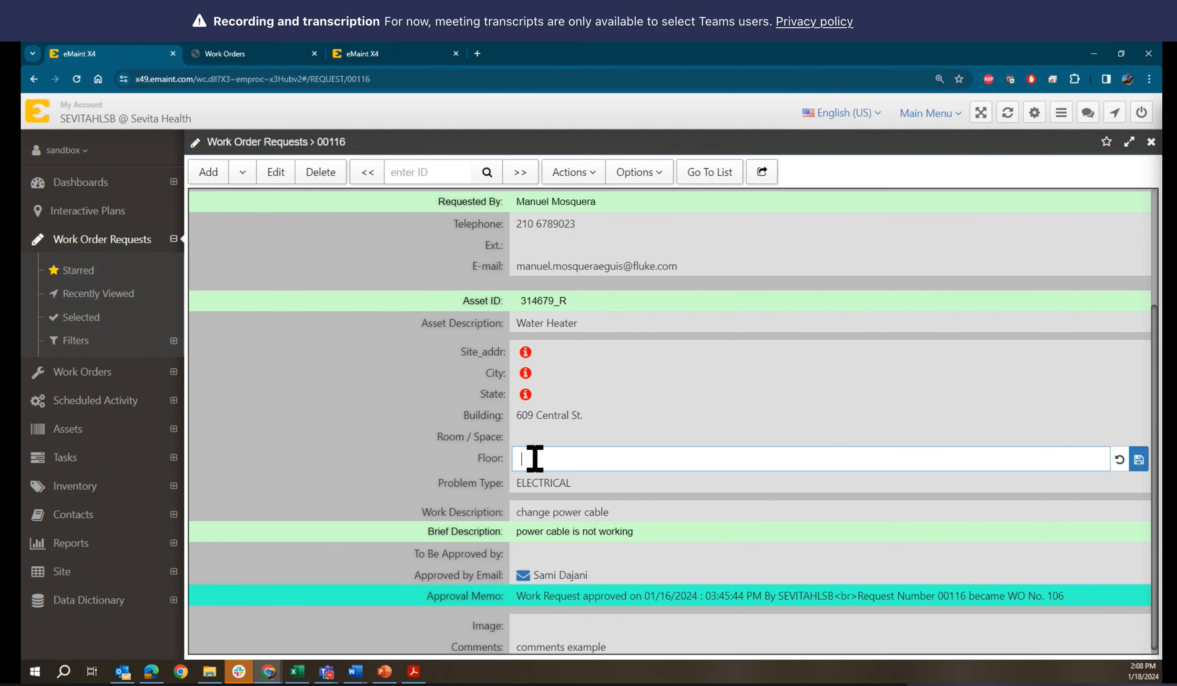
left_click(487, 465)
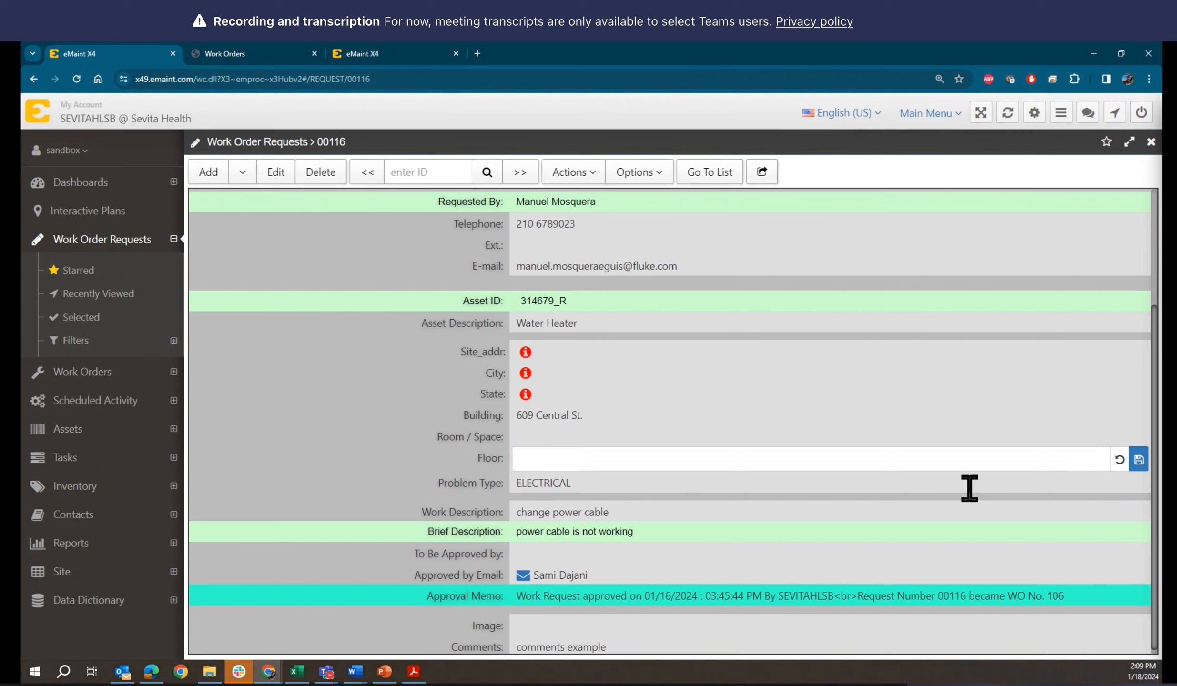
left_click(1127, 459)
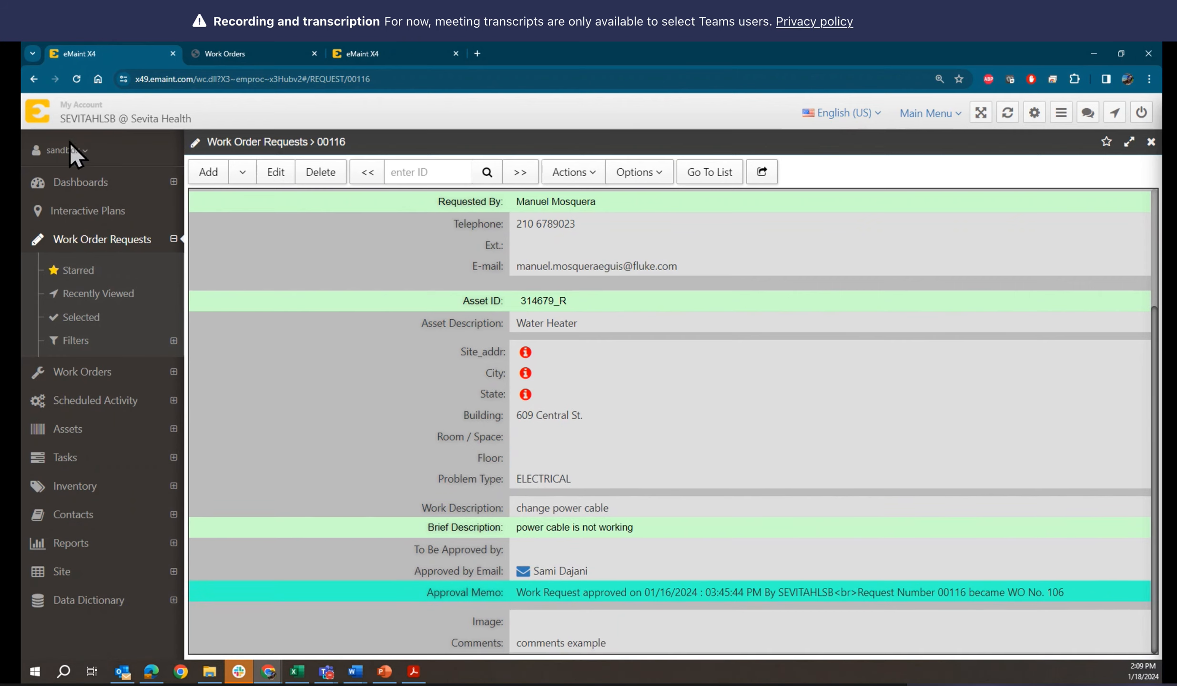
Close the Work Orders design page and open the Default form of the Work Order Requests table for editing
left_click(315, 52)
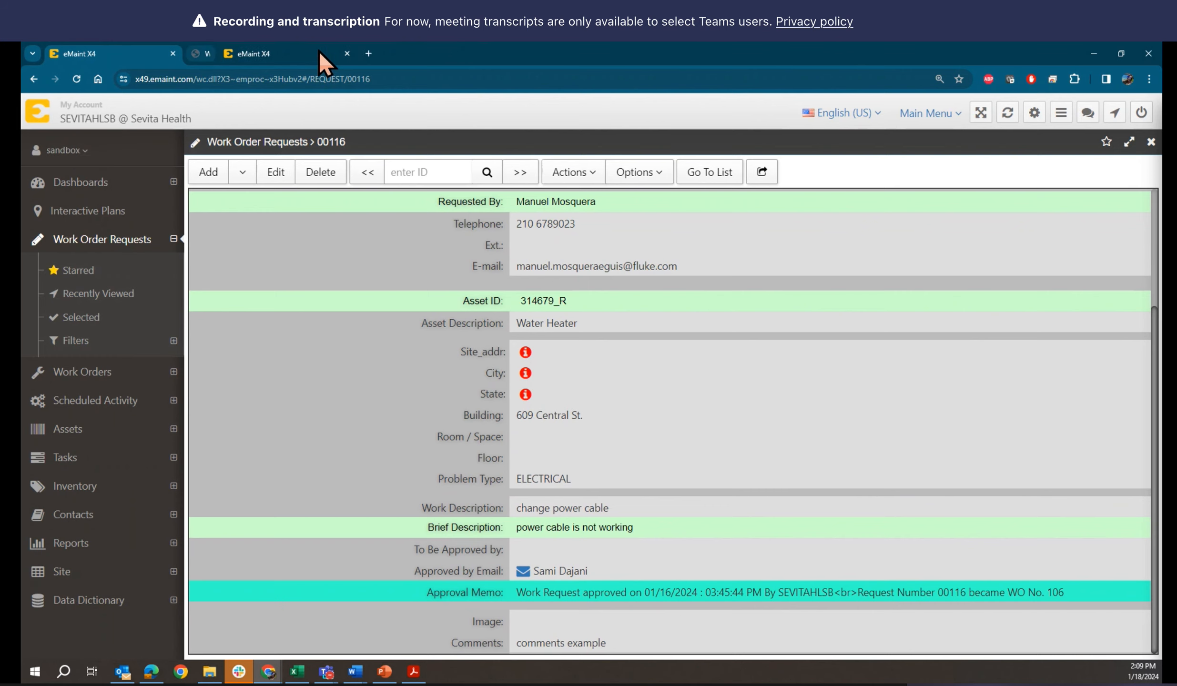
left_click(83, 146)
left_click(171, 145)
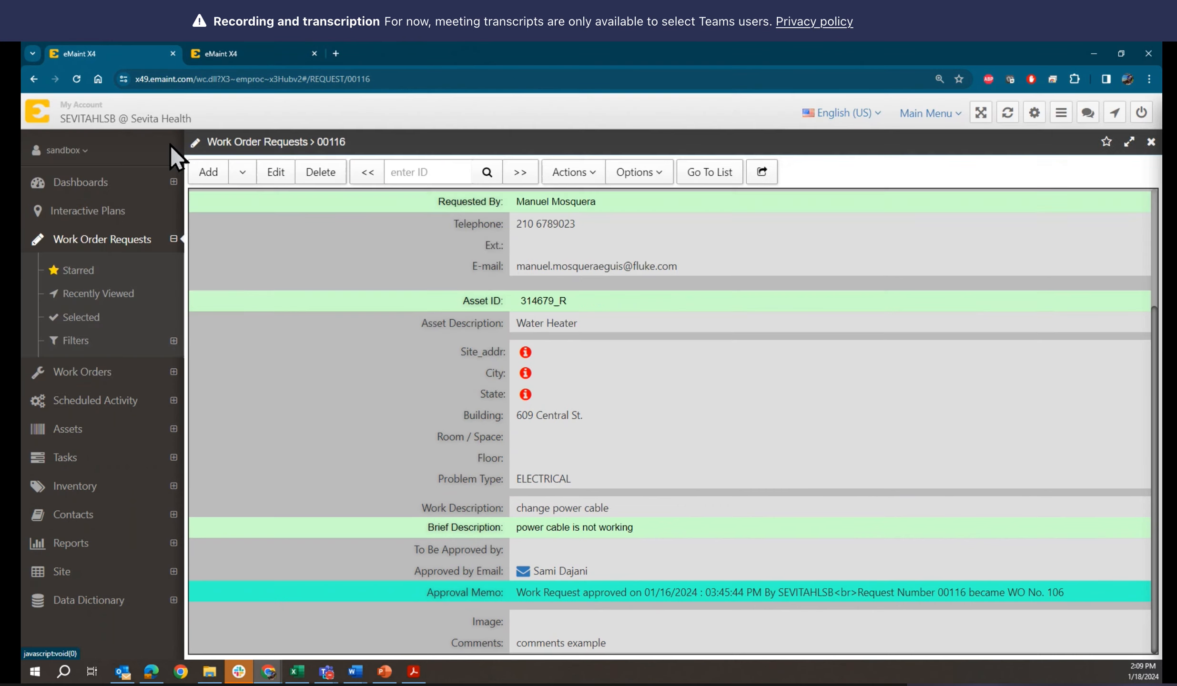
type("REQUES")
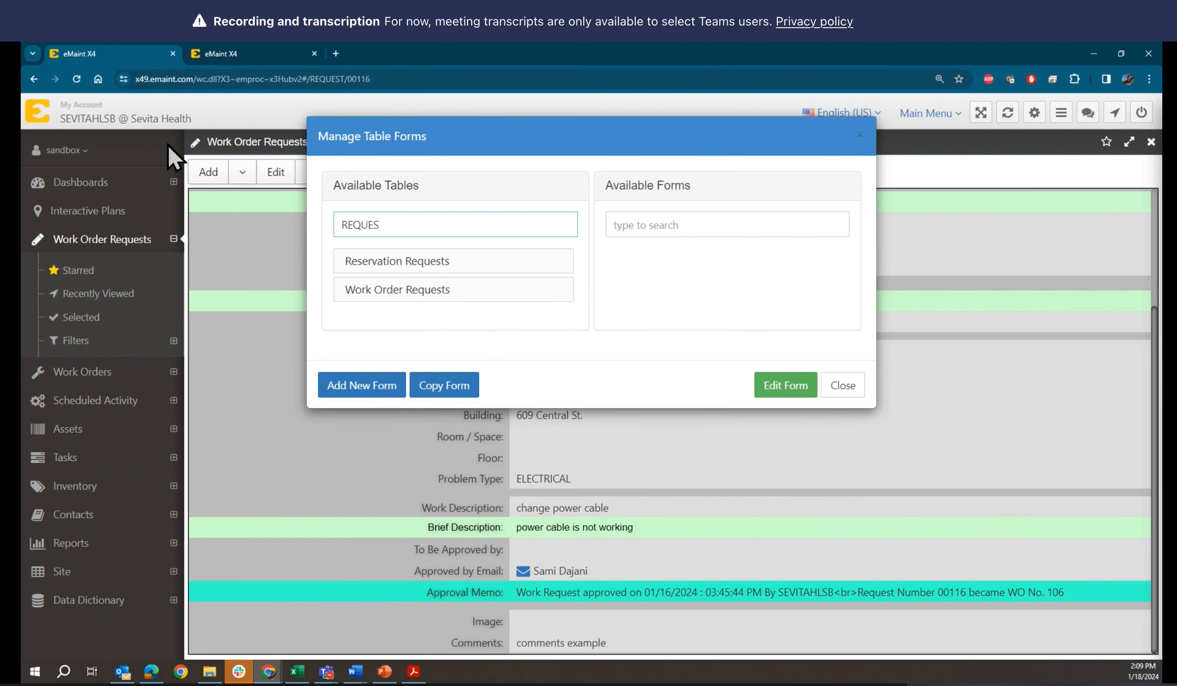
left_click(385, 290)
left_click(660, 262)
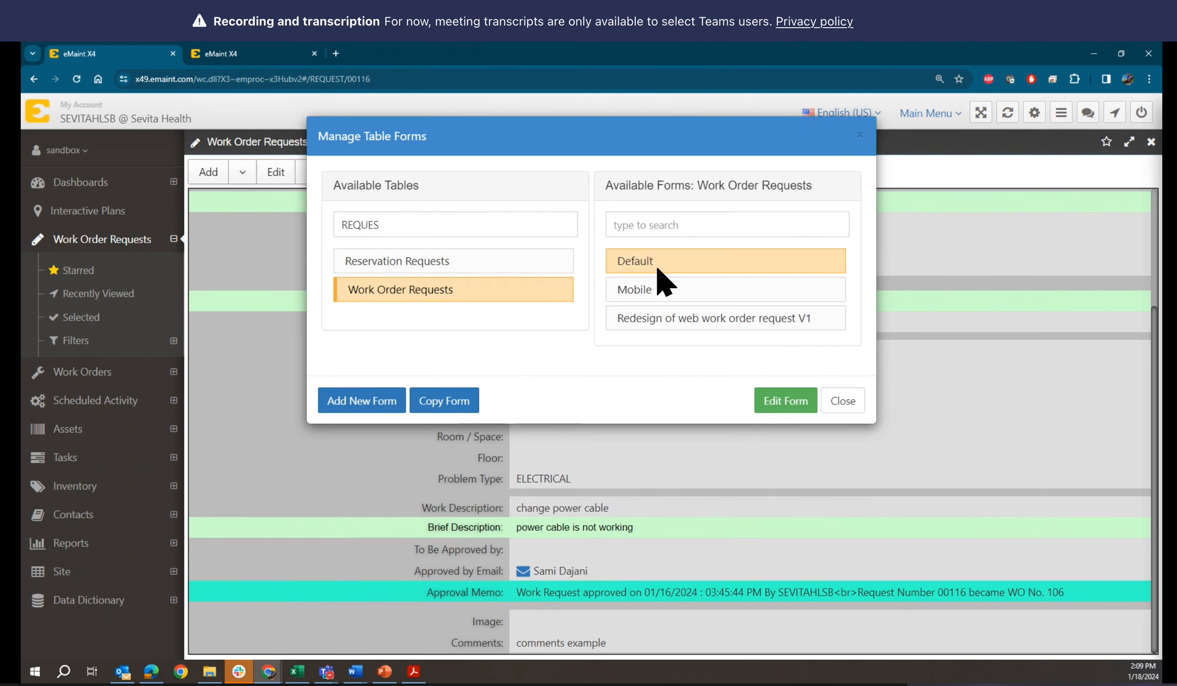
left_click(810, 405)
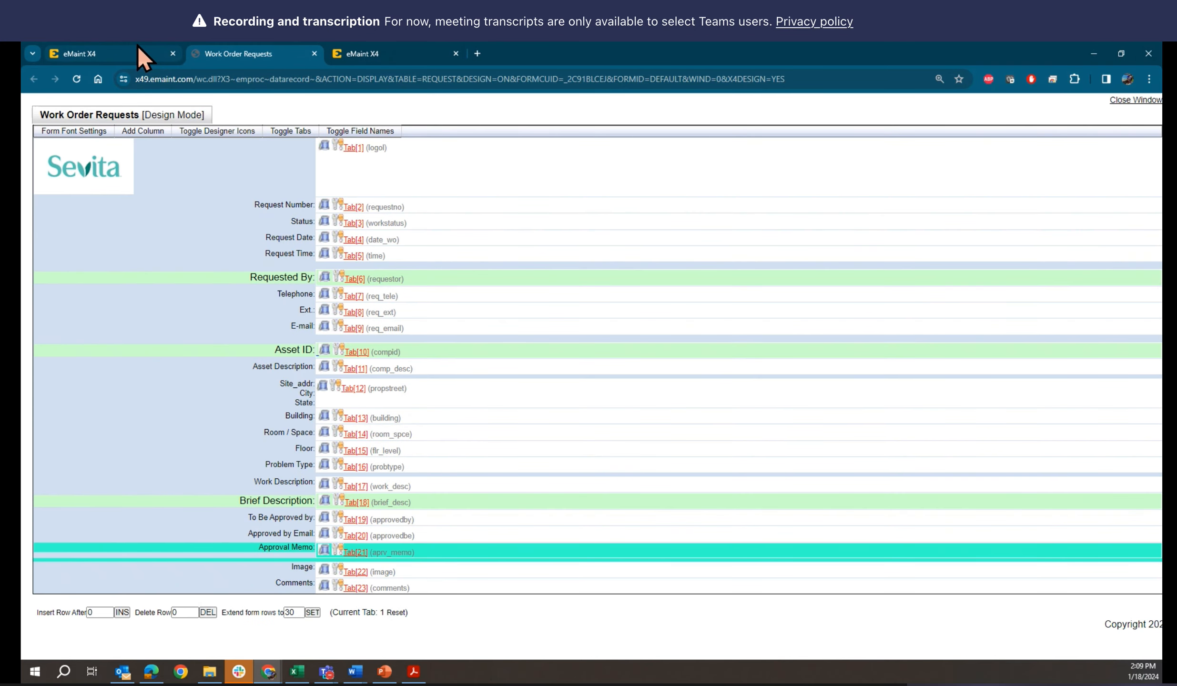
Dismiss the Manage Table Forms dialog and open the Floor field's Data Dictionary record for editing from the request form's design page
left_click(141, 52)
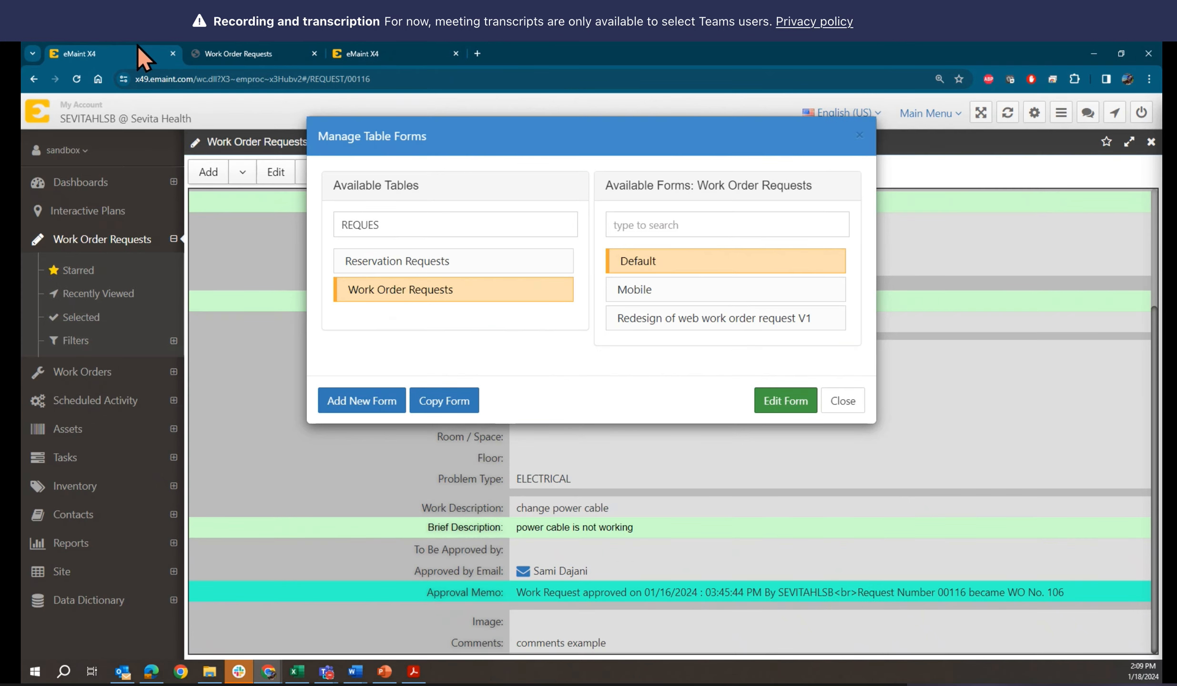
left_click(850, 399)
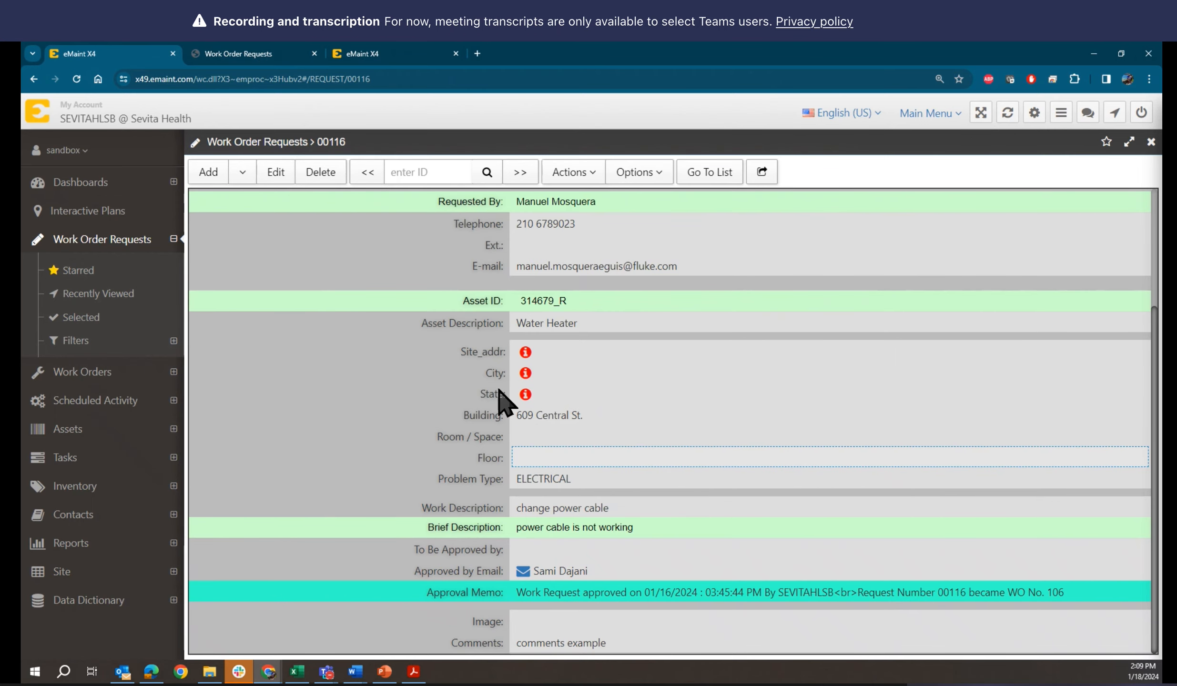
left_click(245, 54)
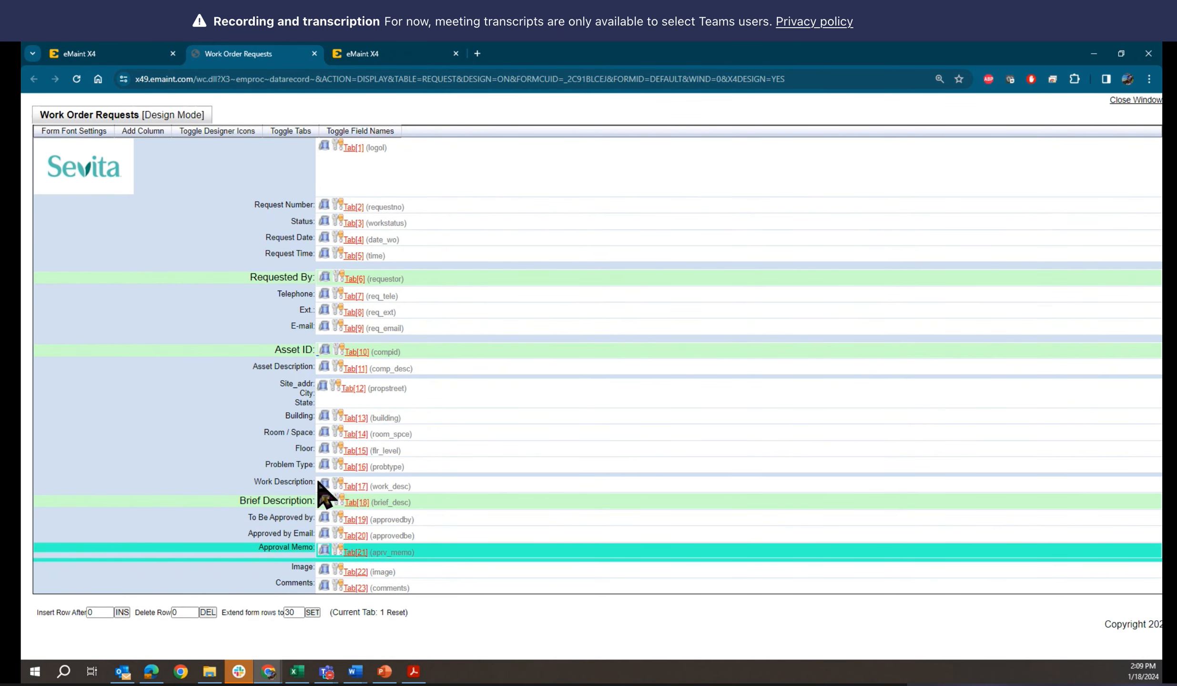
left_click(339, 448)
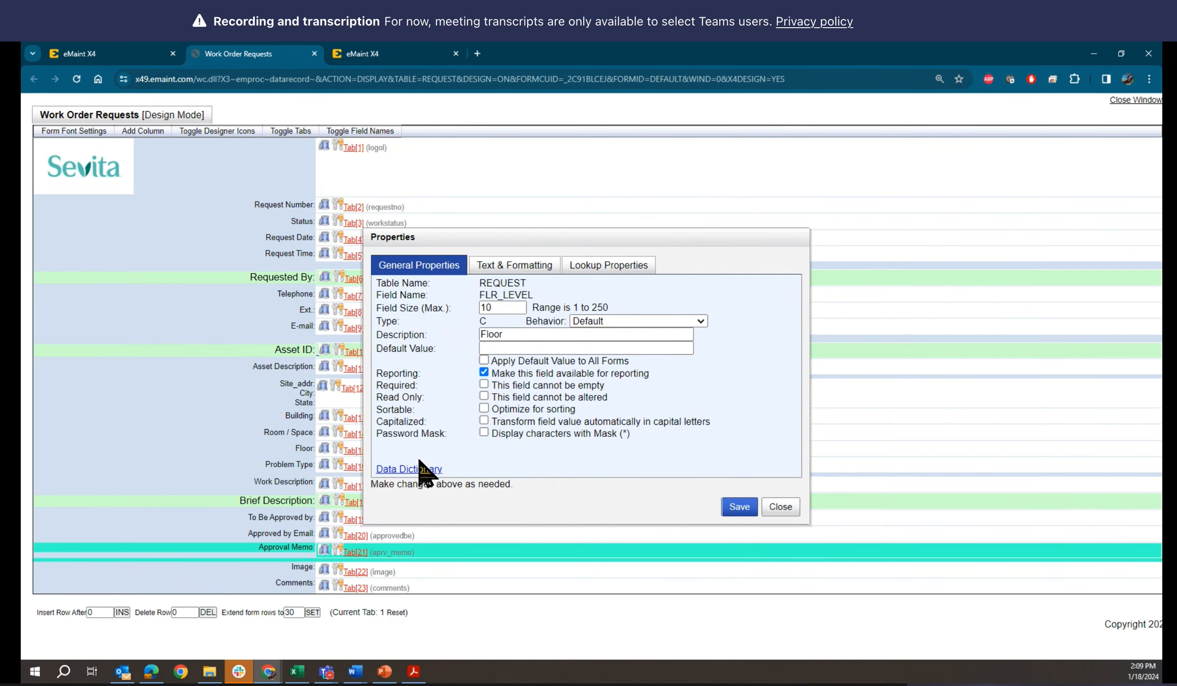
left_click(415, 467)
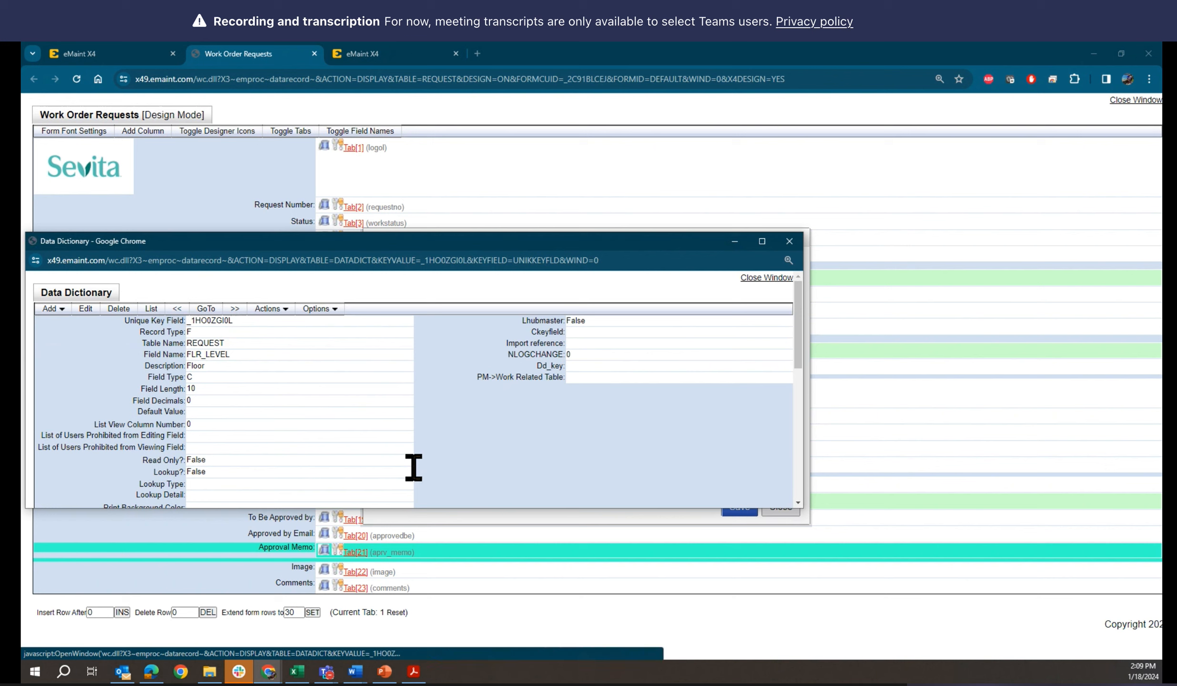
left_click(87, 309)
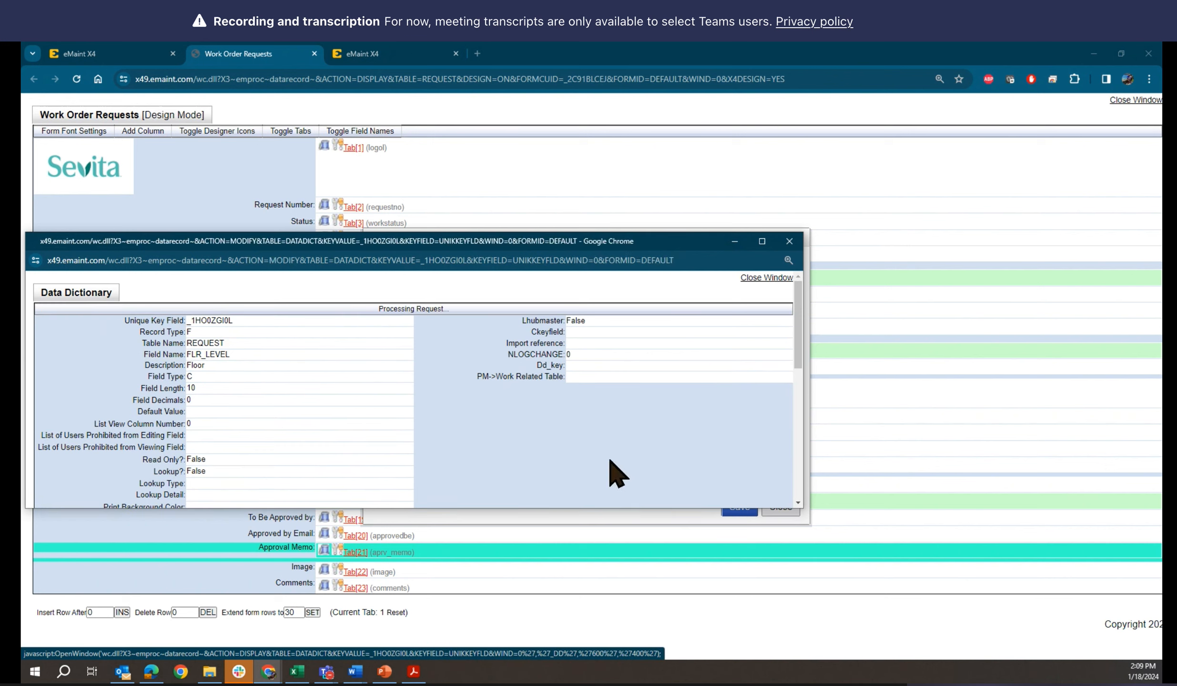
Check the "Expanding form row" slide in PowerPoint, then return to the Floor field's Data Dictionary record in Chrome
scroll(609, 471, "down", 5)
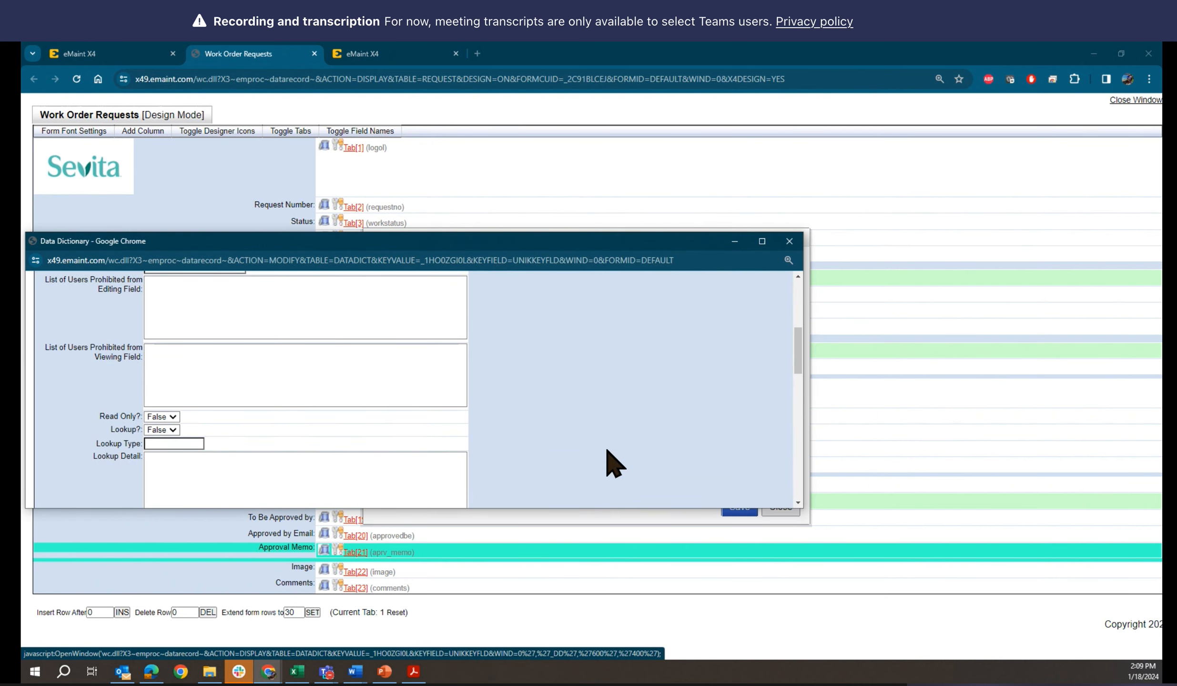
left_click(385, 671)
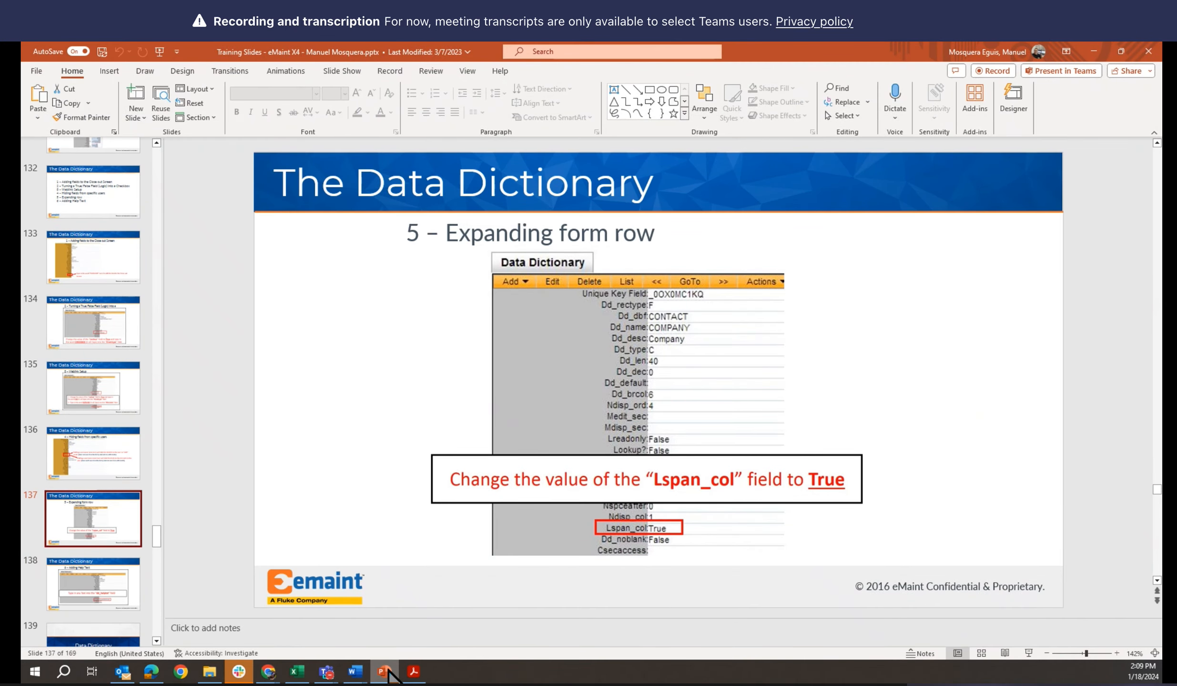
left_click(385, 671)
scroll(491, 486, "up", 5)
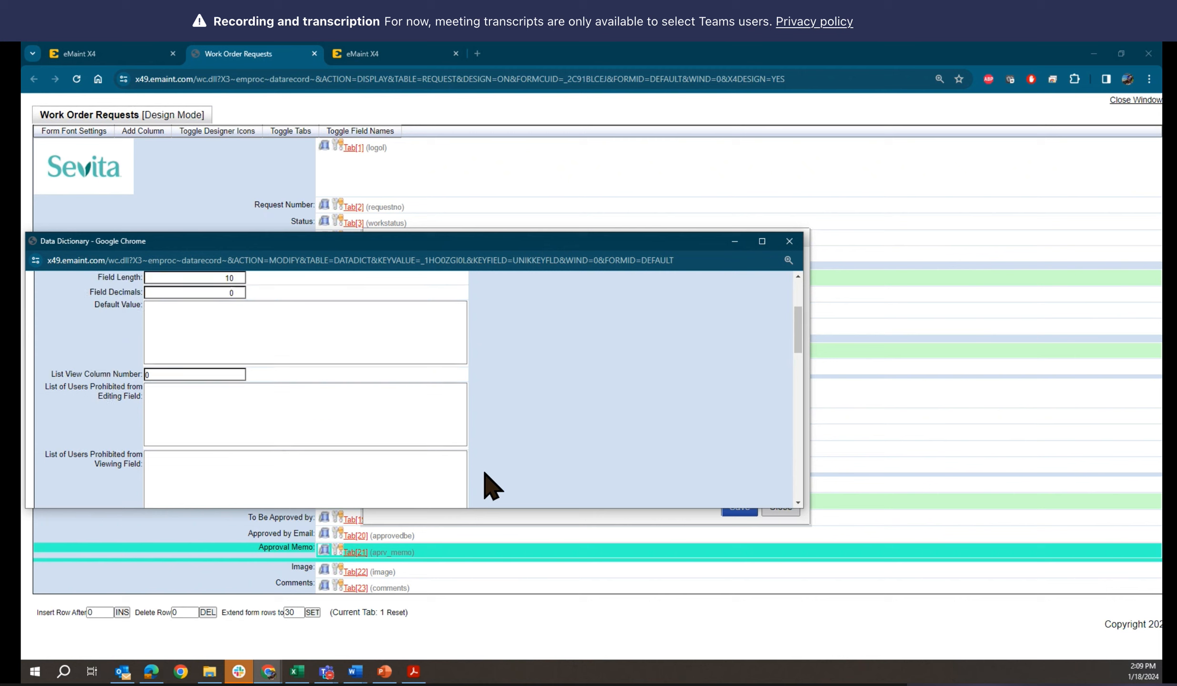
Look through the Floor field's Data Dictionary settings for the option that expands the form row
scroll(491, 487, "down", 1)
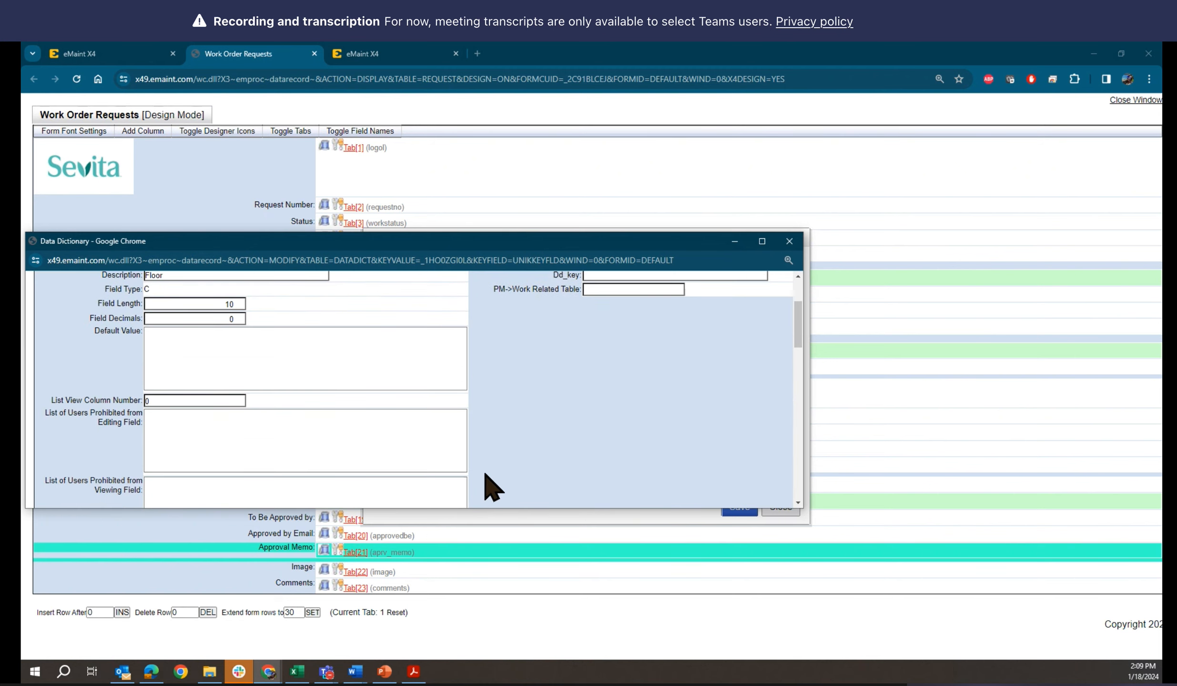
scroll(491, 486, "down", 6)
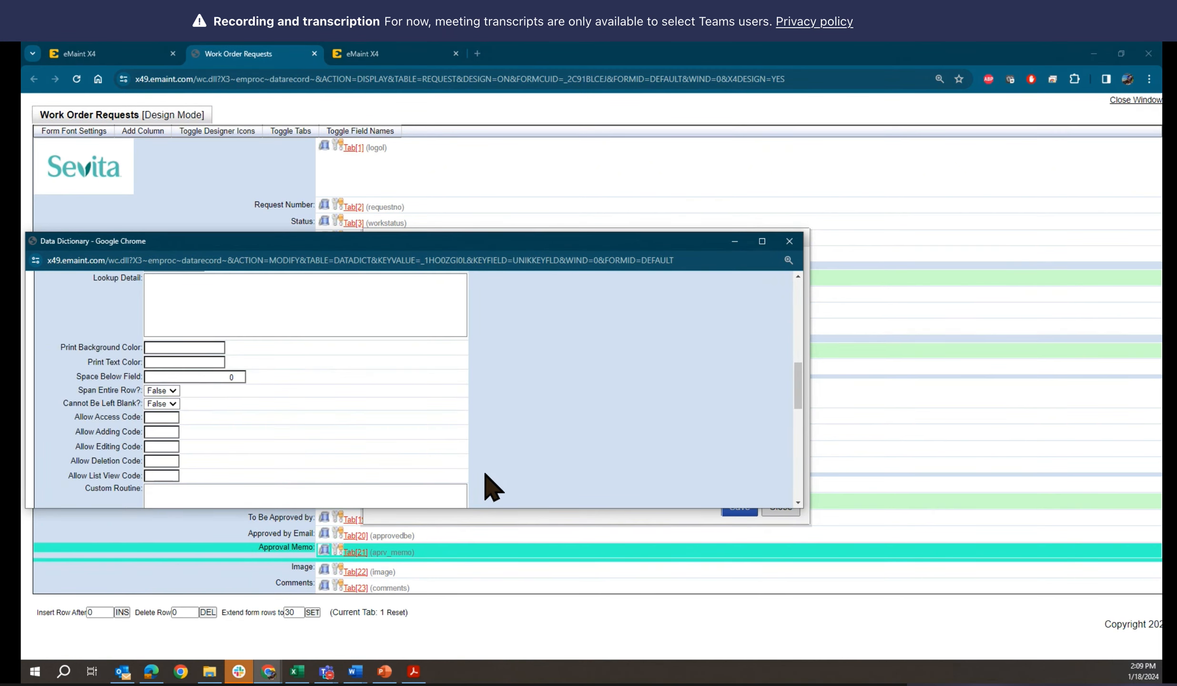
scroll(491, 486, "down", 5)
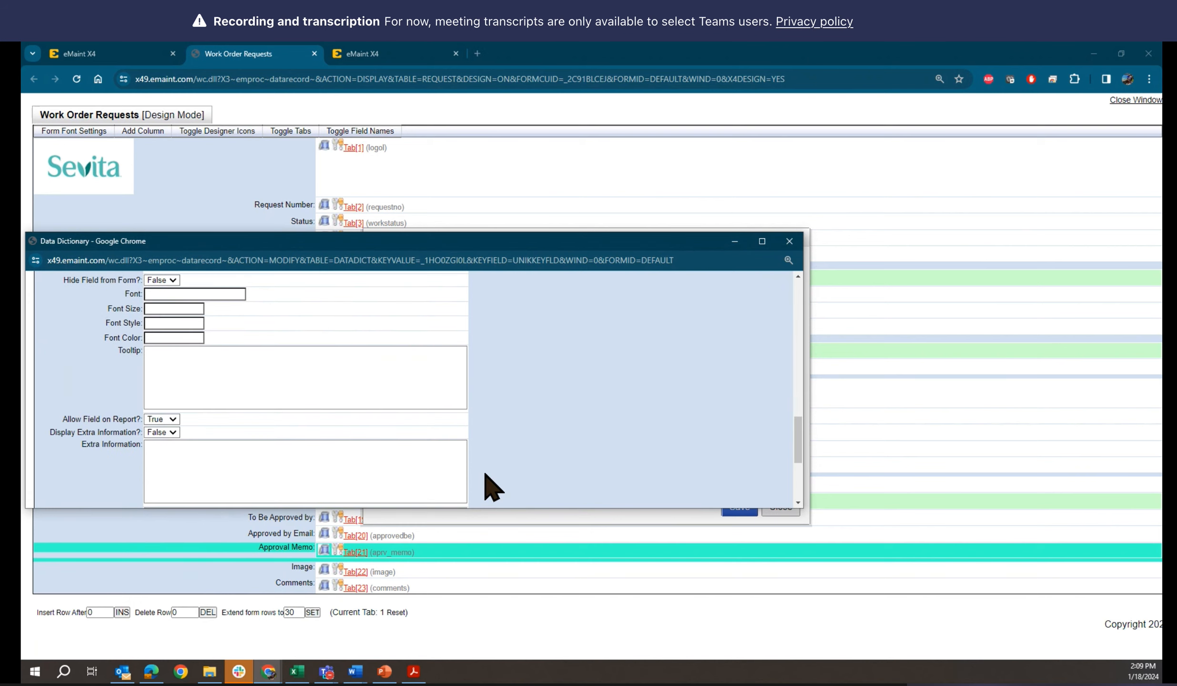
scroll(491, 486, "down", 3)
scroll(491, 486, "down", 2)
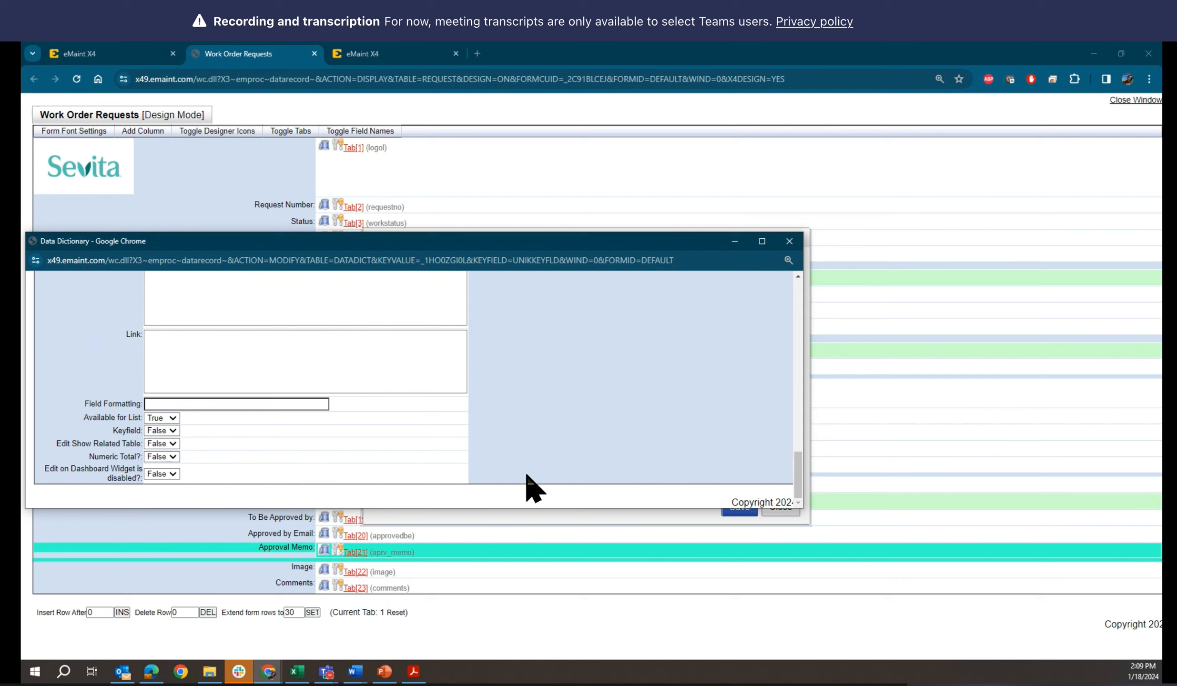
scroll(533, 488, "up", 4)
scroll(532, 489, "down", 1)
scroll(533, 488, "up", 1)
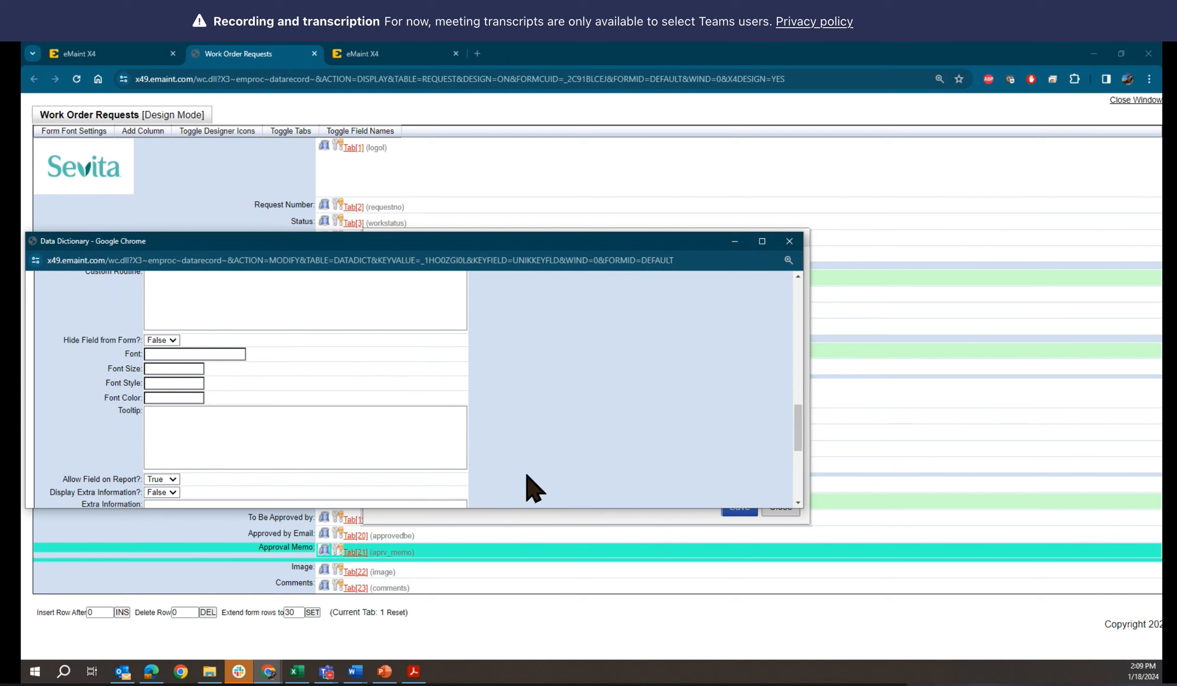
scroll(533, 488, "up", 4)
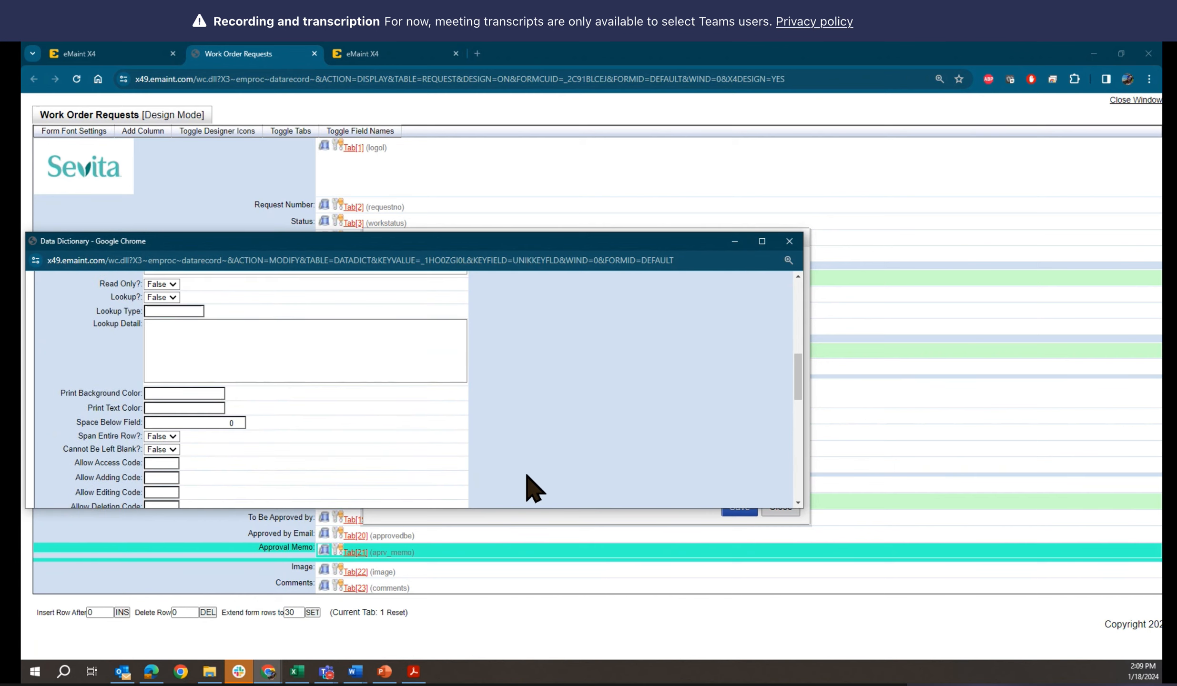
scroll(533, 488, "up", 5)
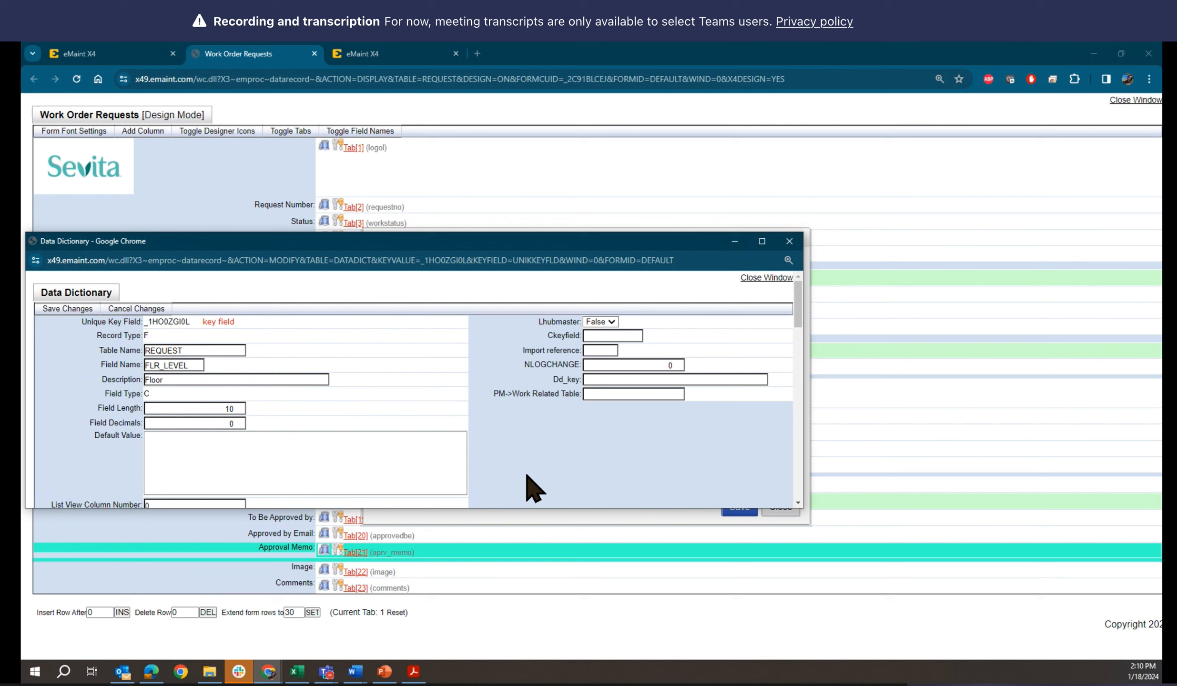
Set Span Entire Row? to True in the Floor field's Data Dictionary record and save the changes
scroll(533, 489, "down", 5)
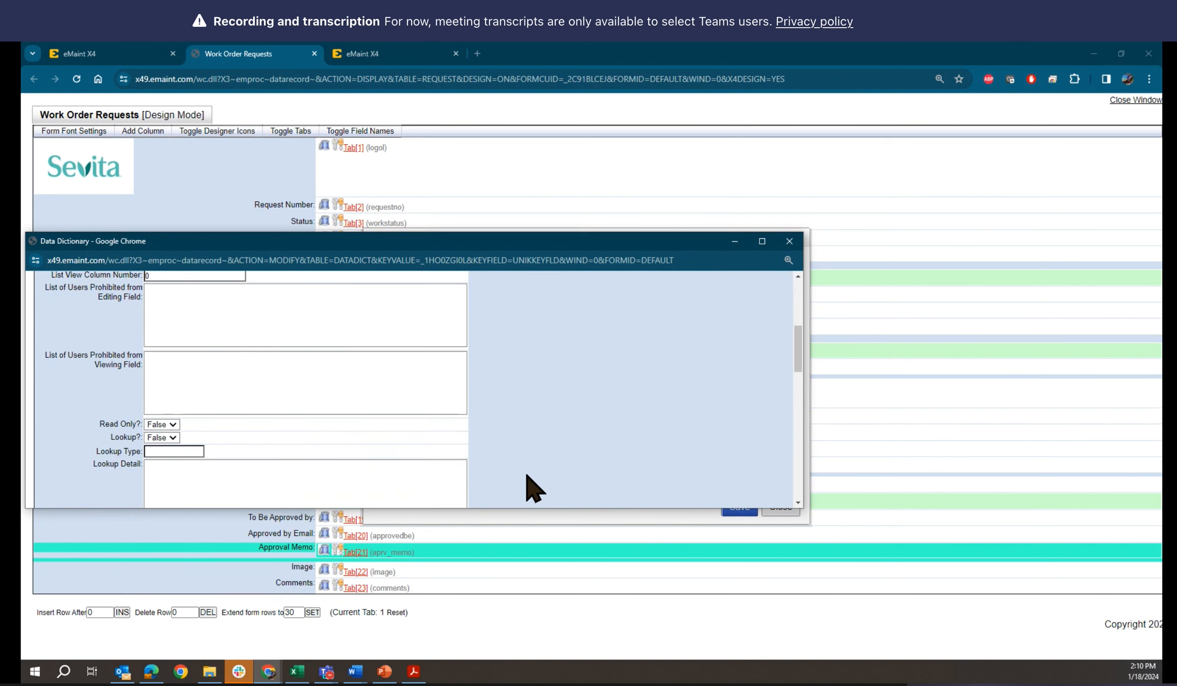
scroll(533, 488, "down", 1)
scroll(533, 489, "down", 3)
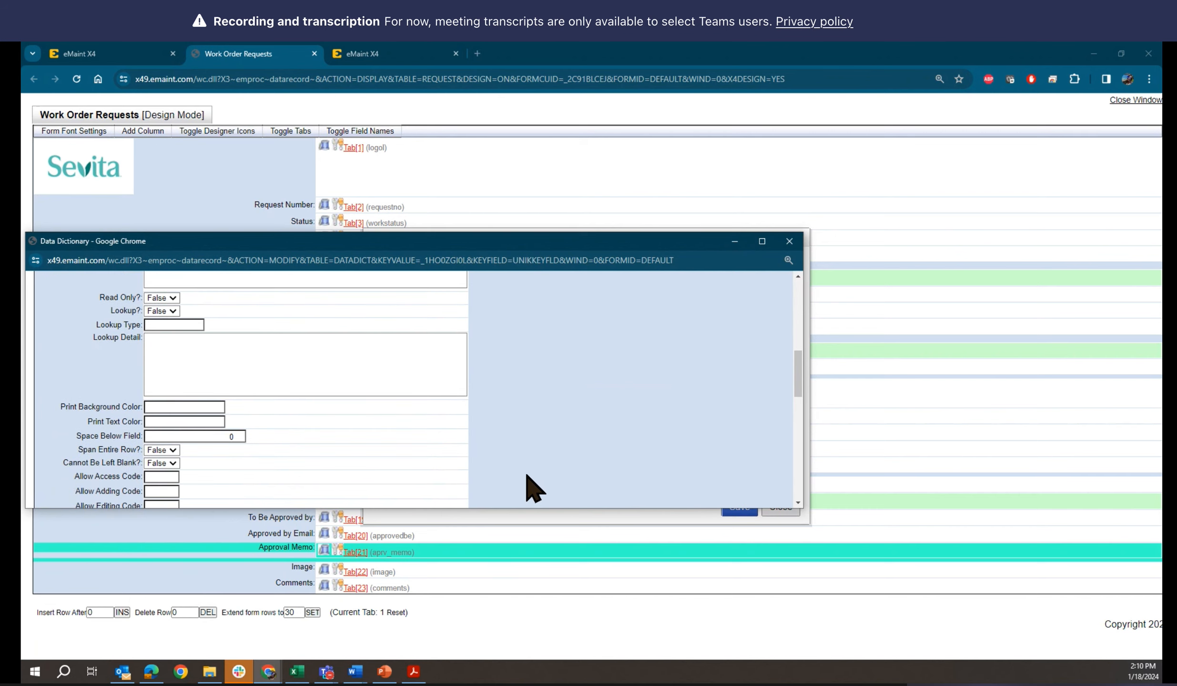
scroll(533, 489, "down", 1)
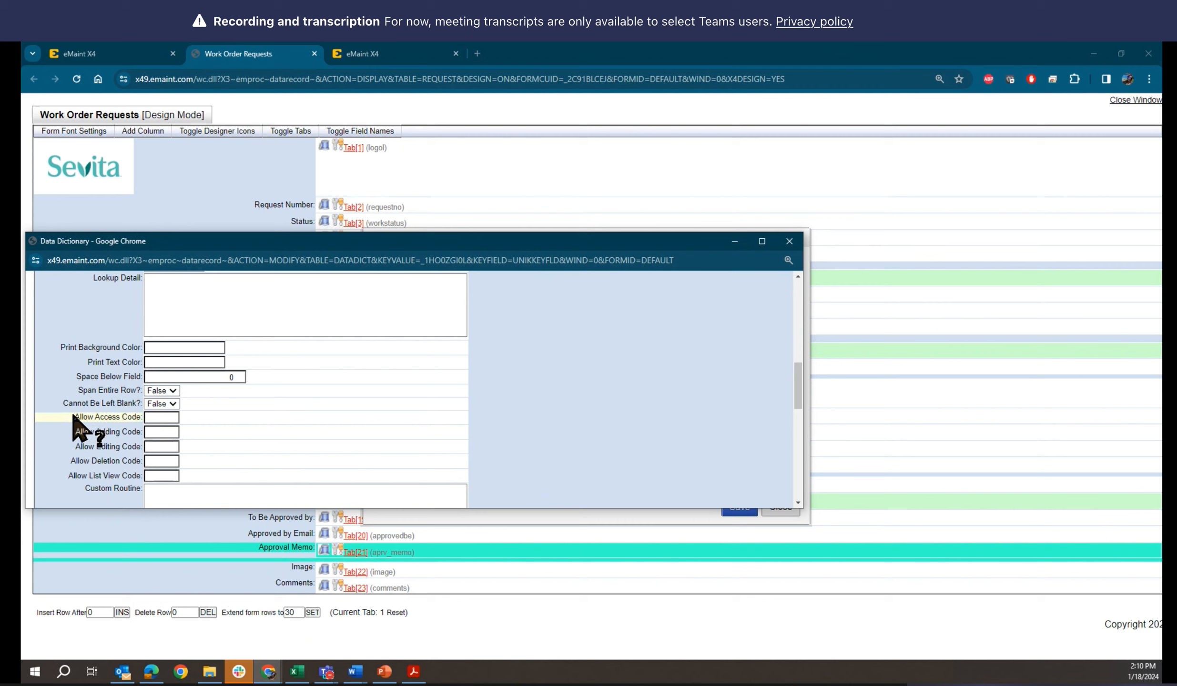
scroll(54, 441, "down", 3)
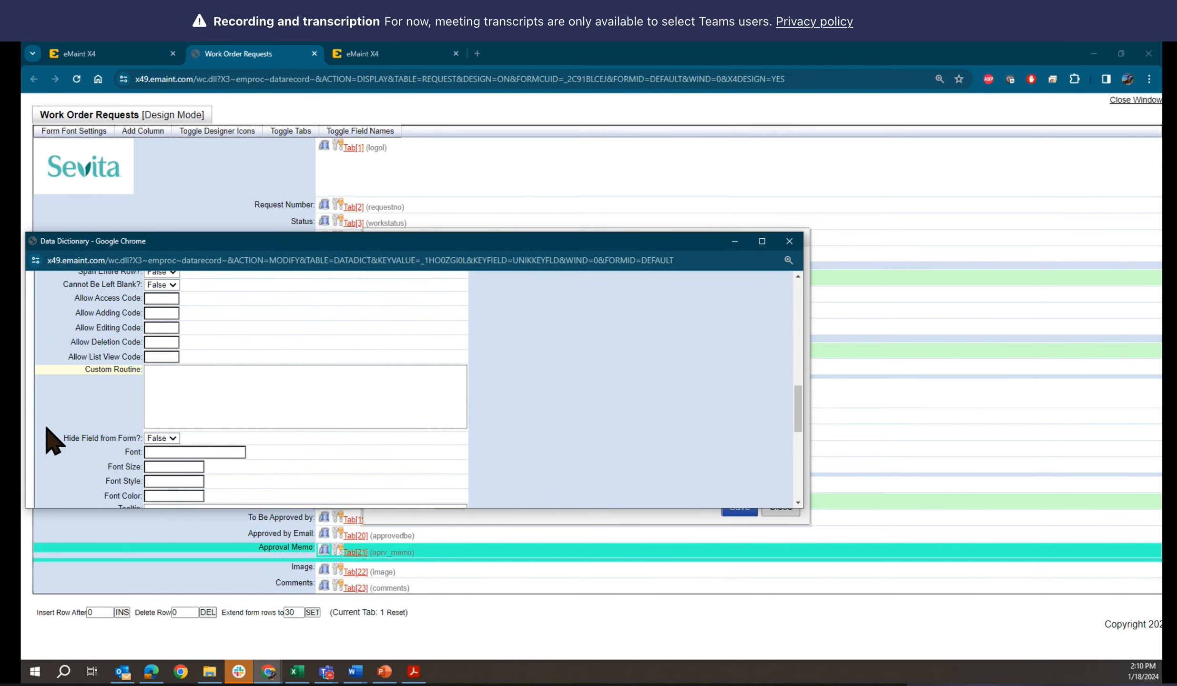
scroll(53, 441, "down", 1)
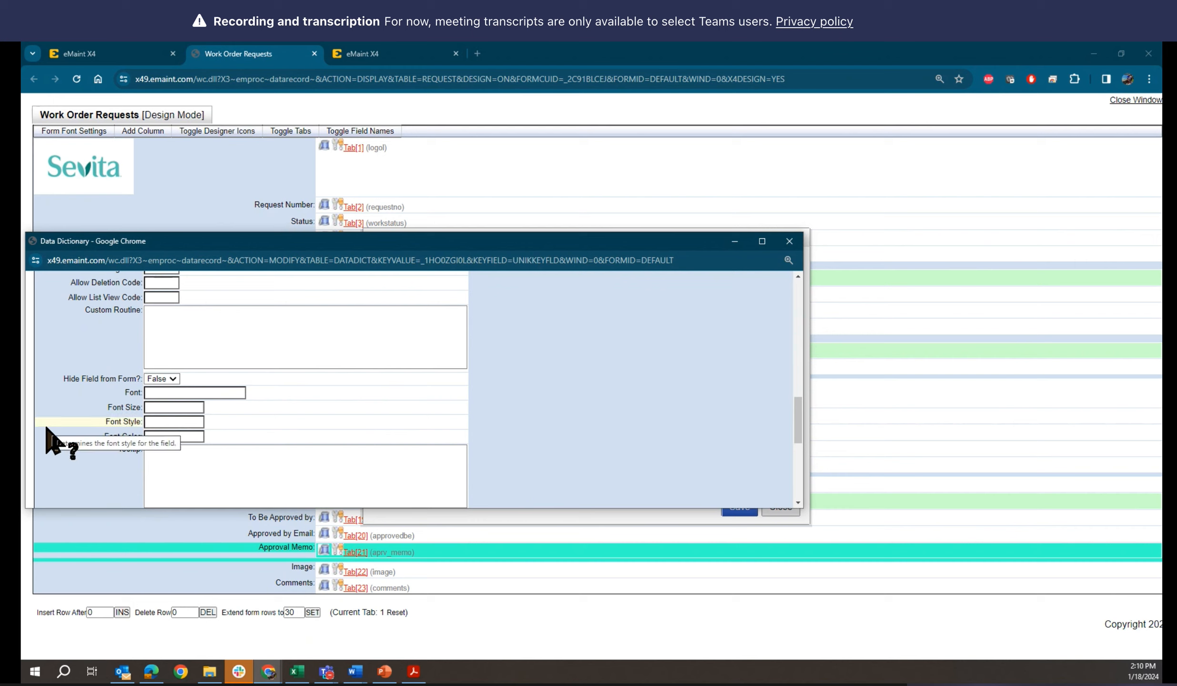
scroll(47, 428, "up", 1)
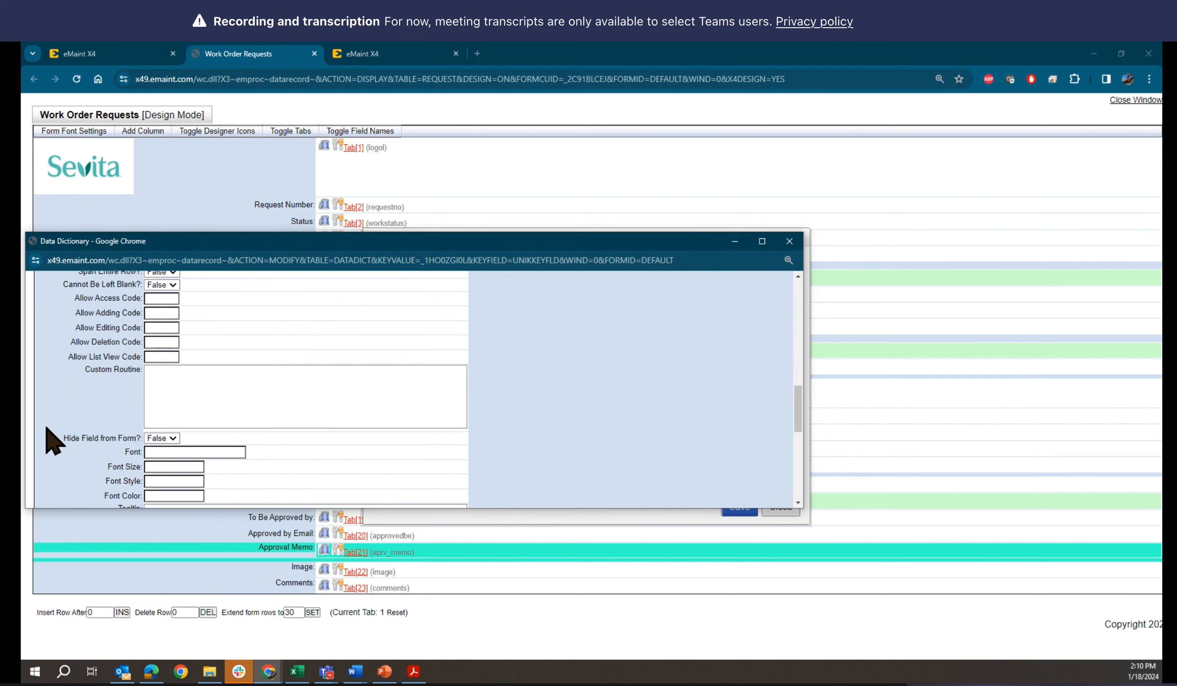
scroll(108, 418, "up", 1)
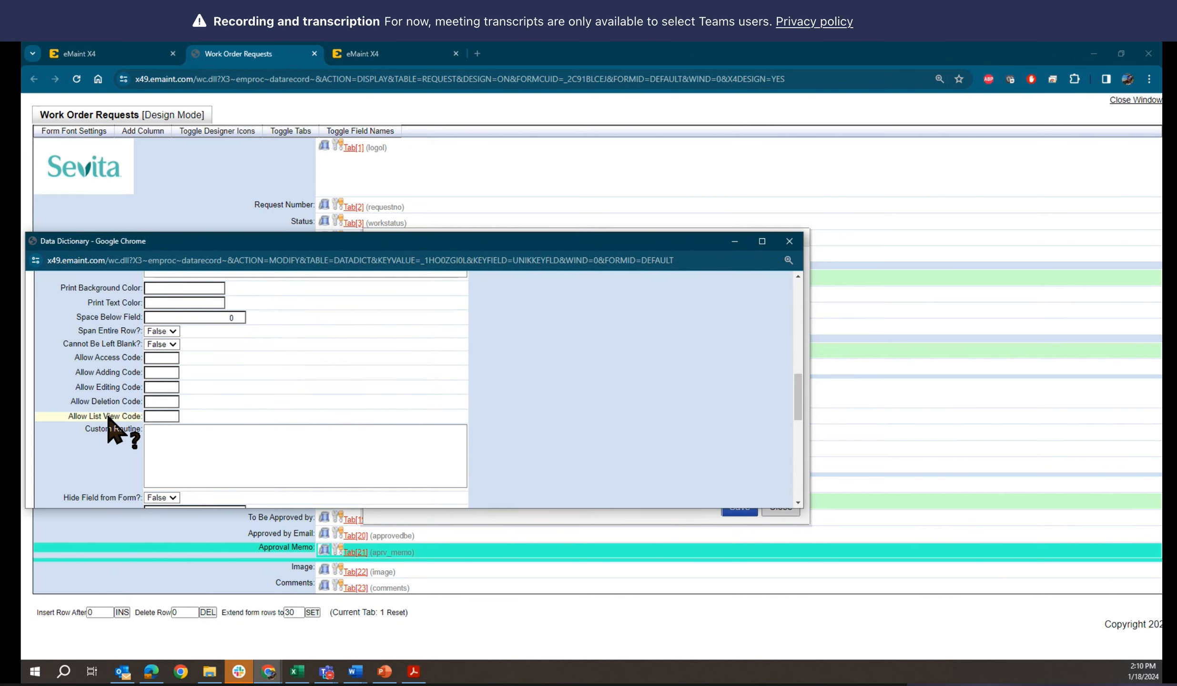
mouse_move(67, 418)
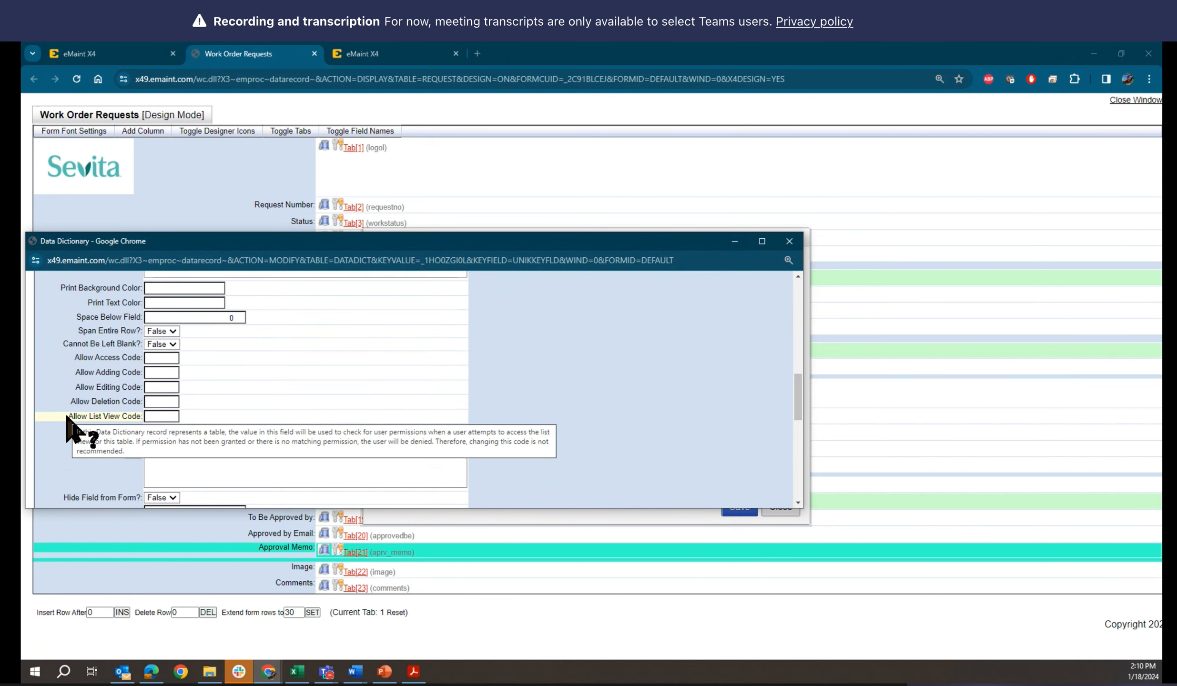
left_click(173, 332)
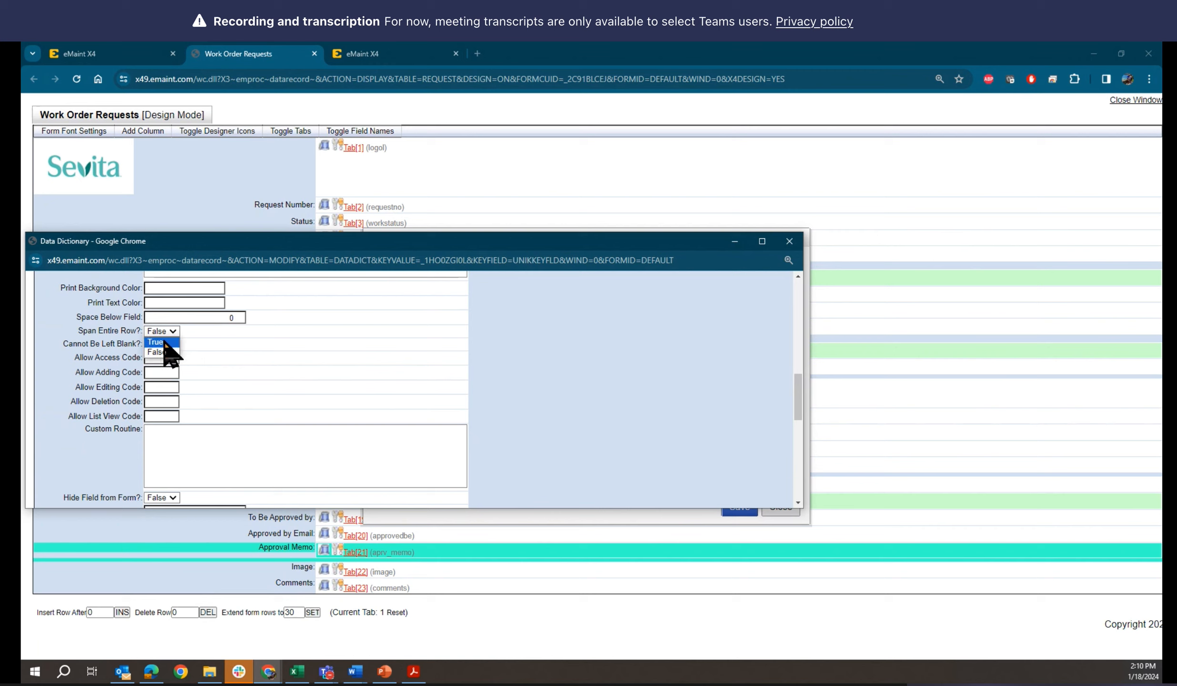
left_click(164, 342)
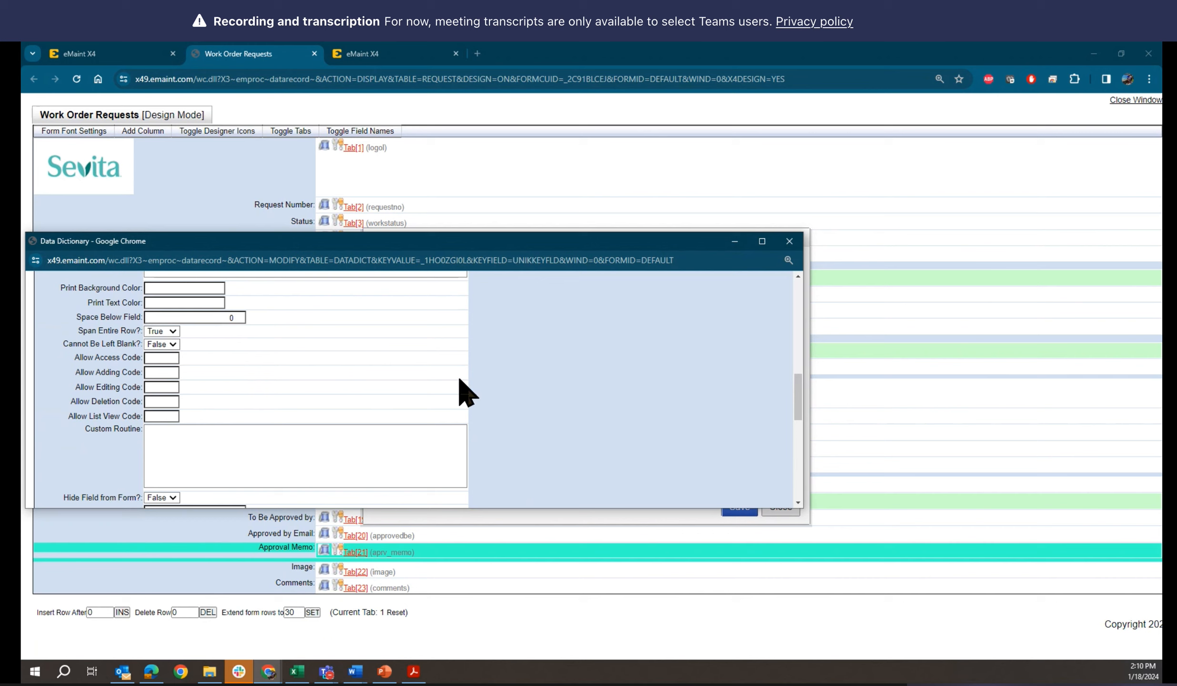
scroll(579, 417, "up", 6)
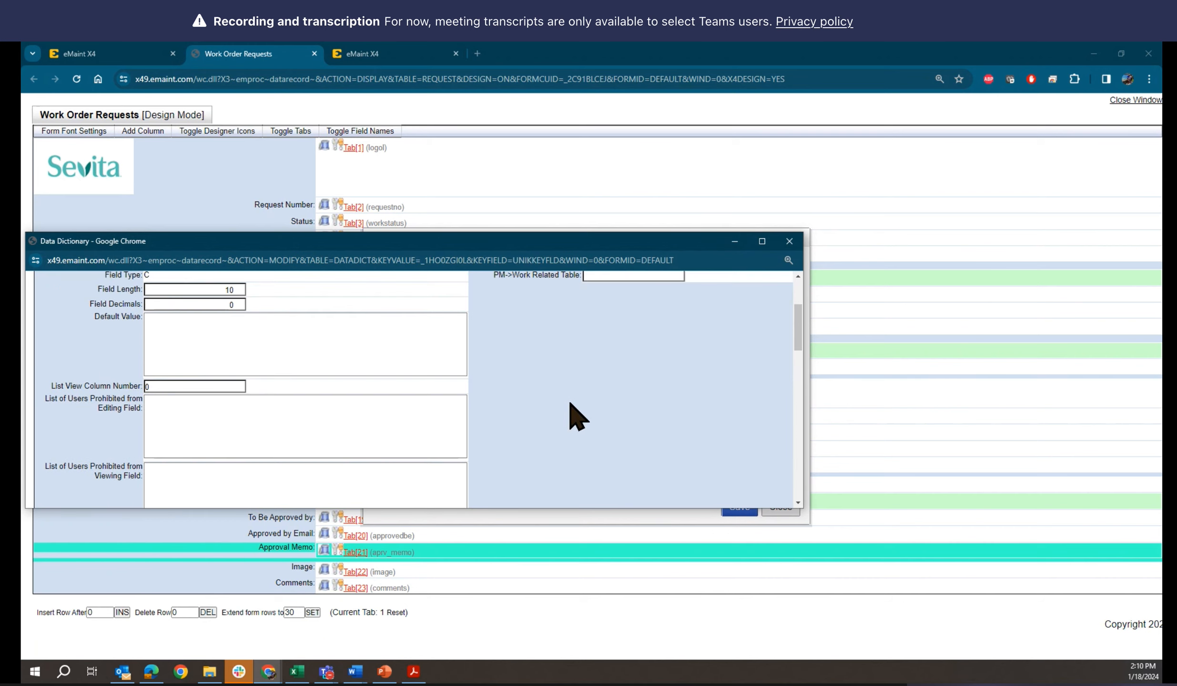
scroll(578, 417, "up", 3)
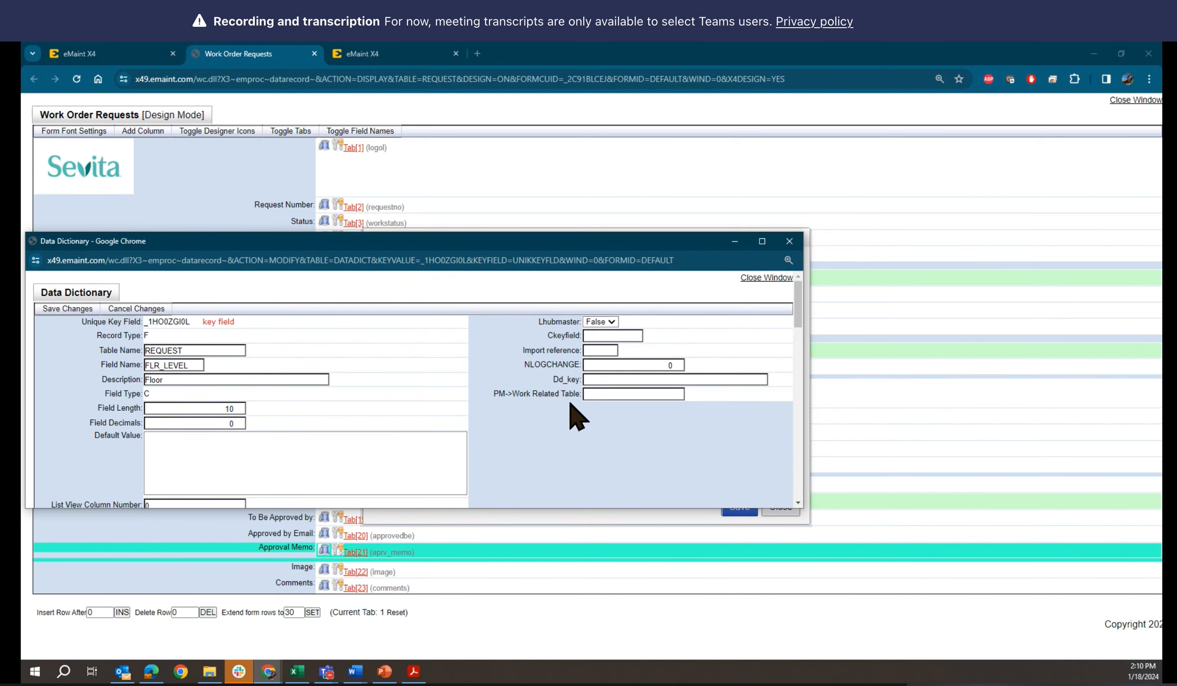
left_click(67, 309)
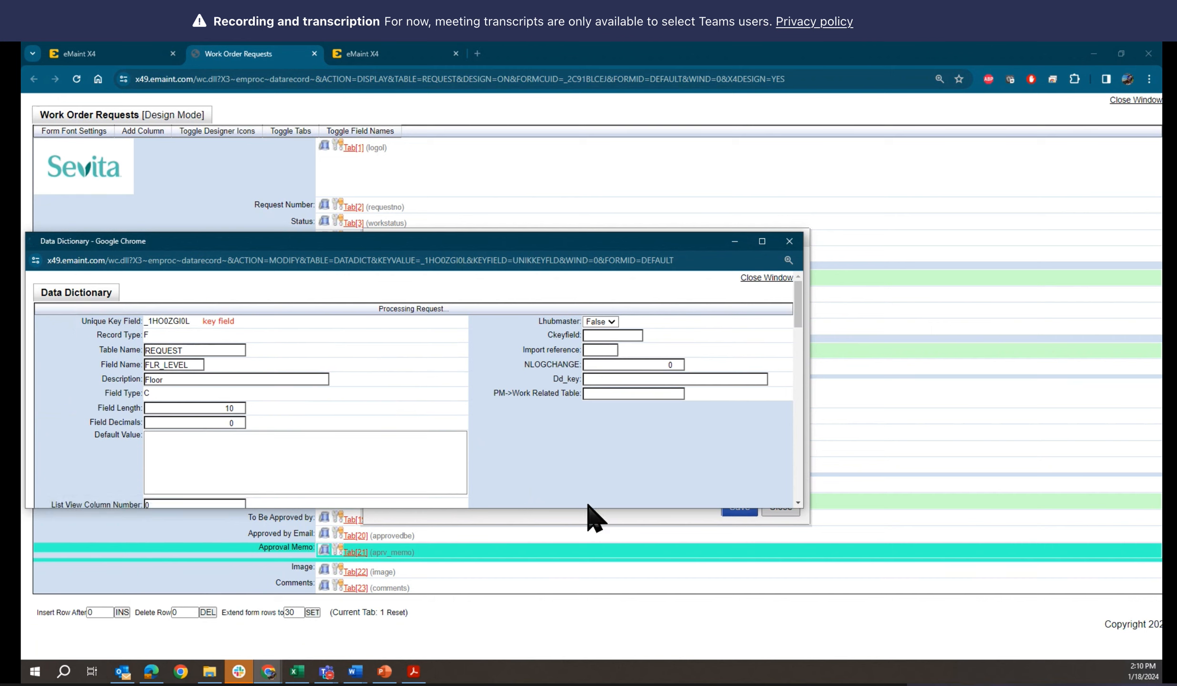
Reload the work order request and inspect the width of its Floor field in inline editing, reverting without changes
left_click(136, 54)
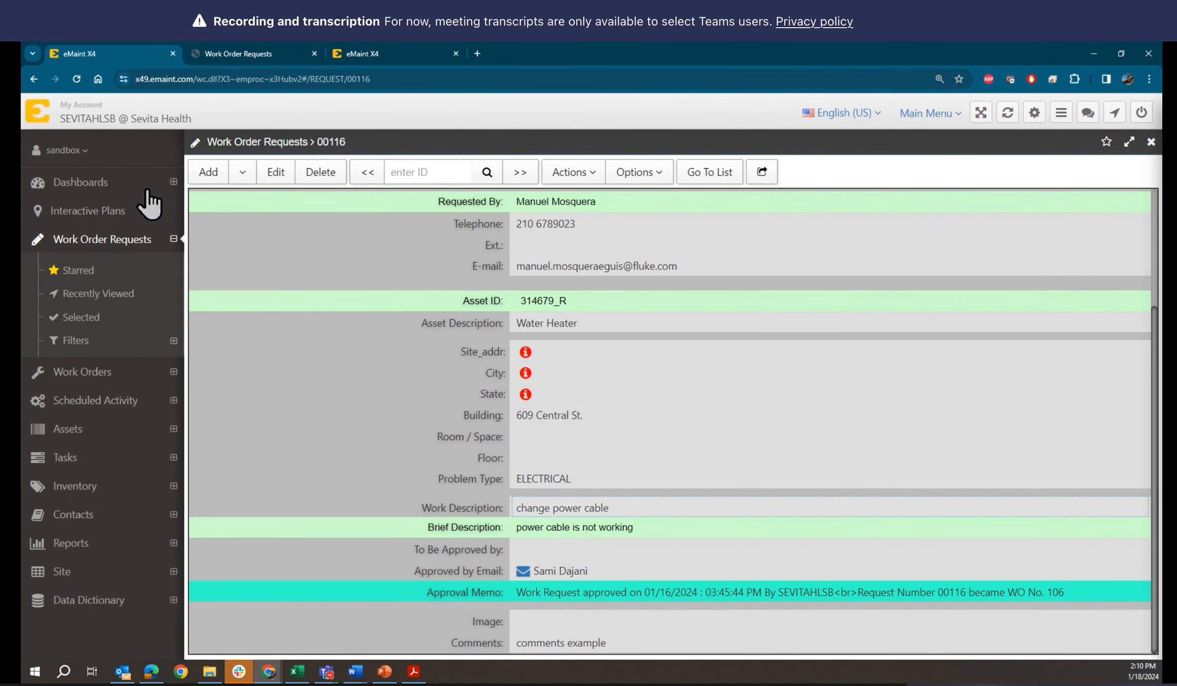
left_click(80, 79)
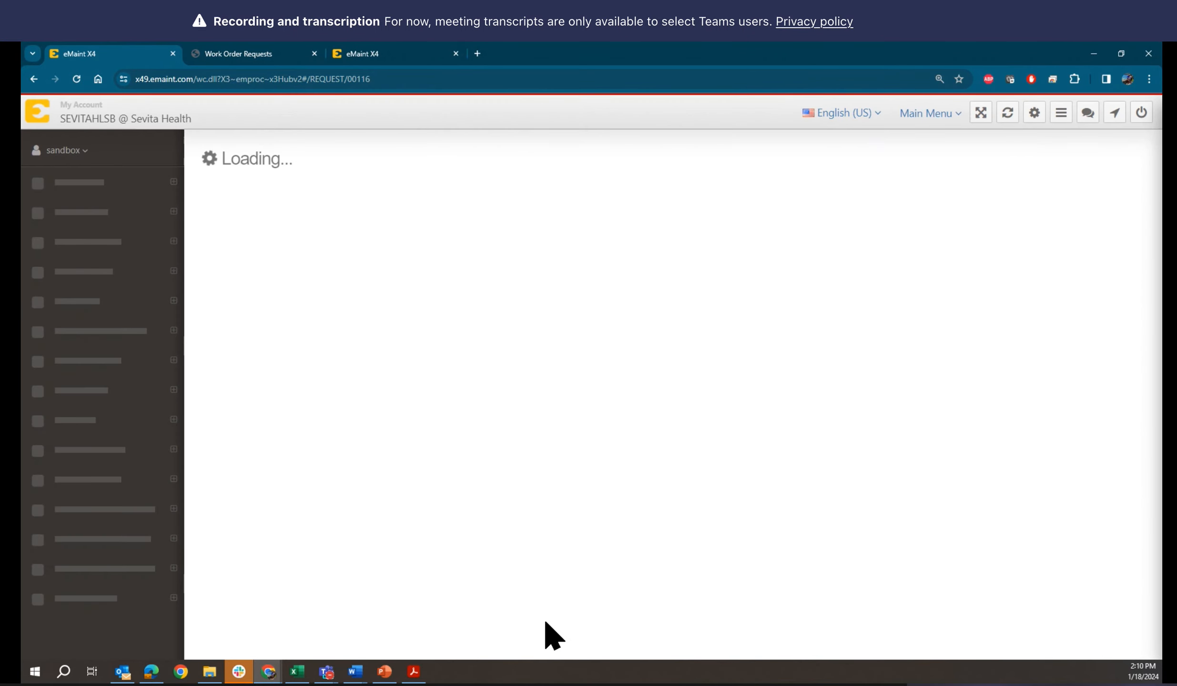
scroll(544, 616, "down", 3)
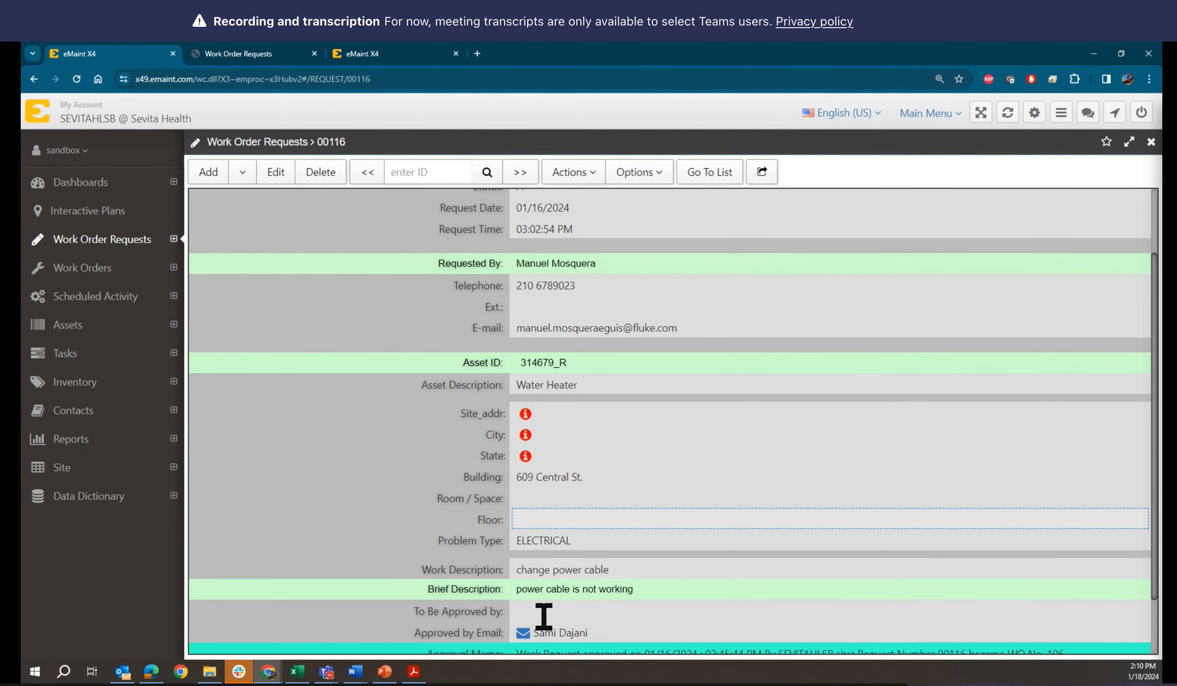
left_click(522, 497)
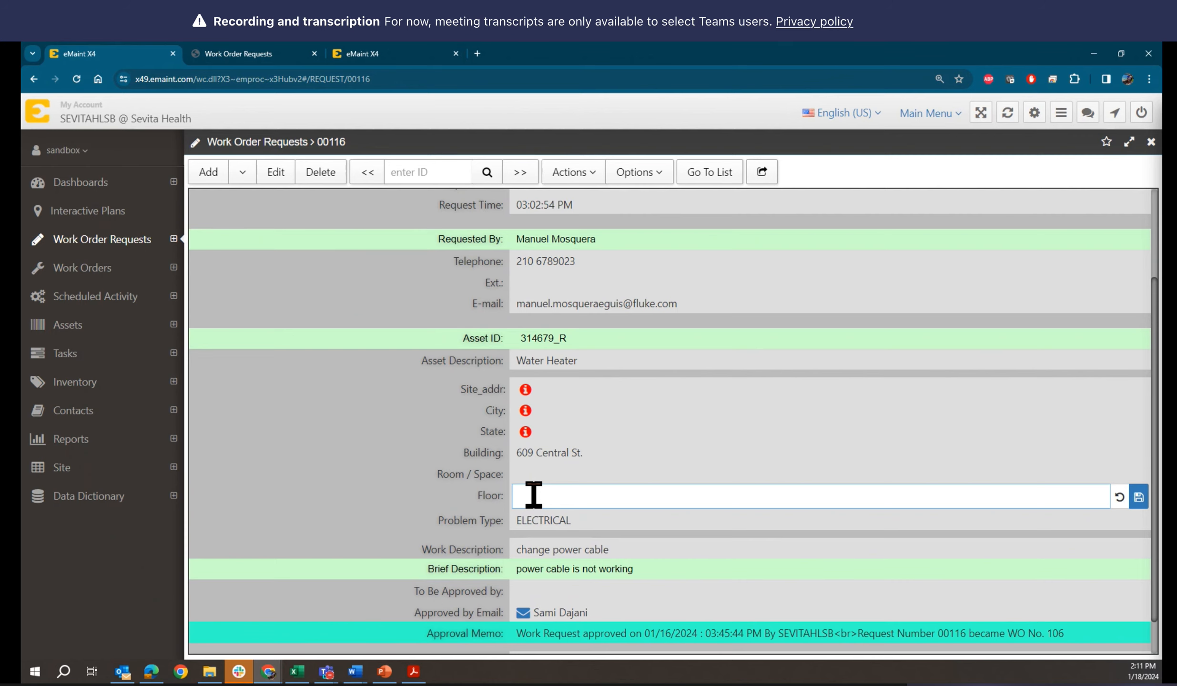
left_click(1119, 497)
Reopen the Floor field's Data Dictionary record for editing, set Span Entire Row? back to False, and save the changes
left_click(283, 52)
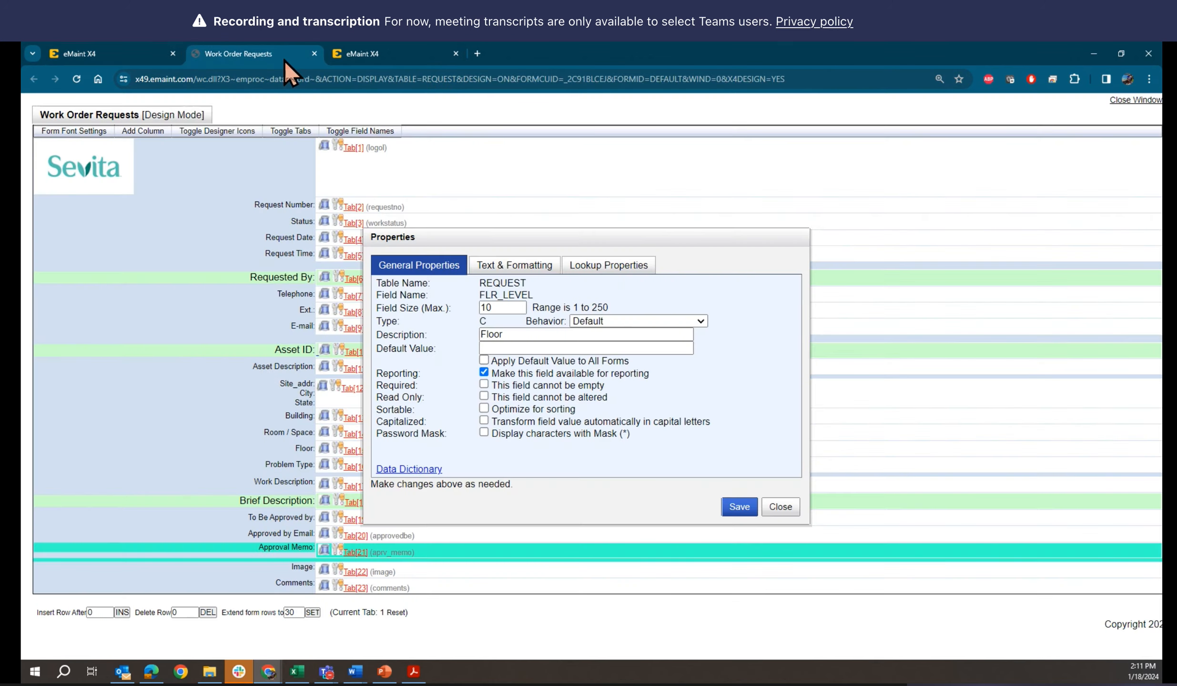
left_click(410, 470)
scroll(193, 422, "down", 5)
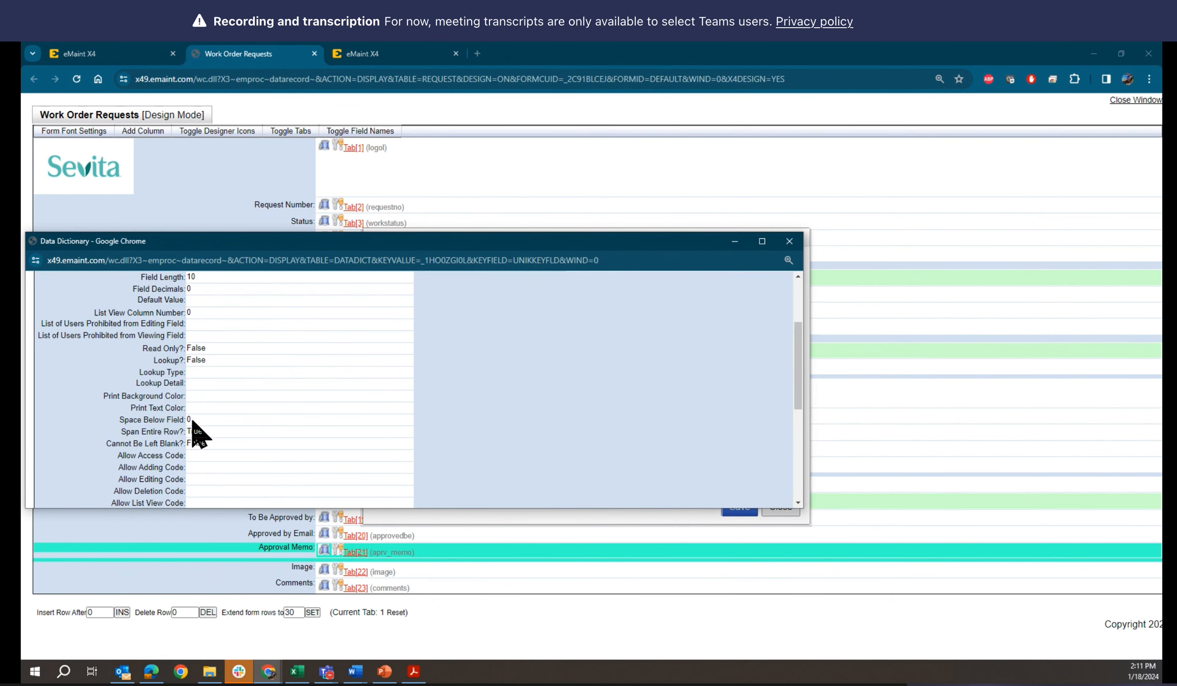
scroll(193, 422, "up", 5)
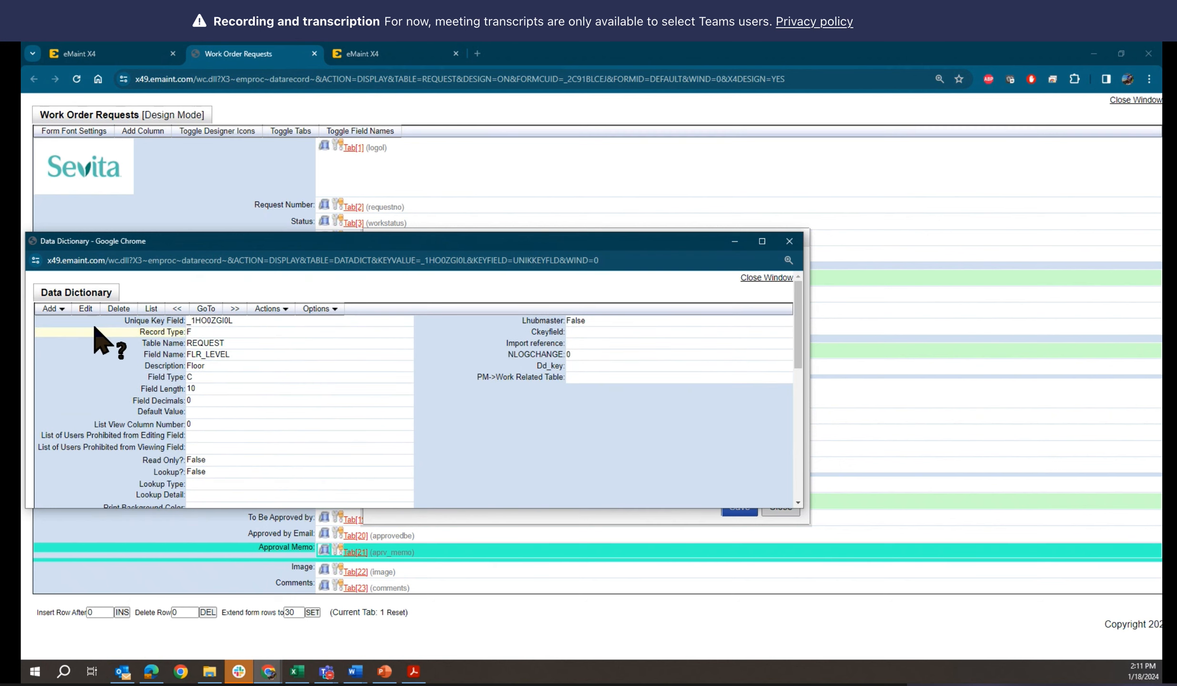
left_click(88, 308)
scroll(288, 448, "down", 5)
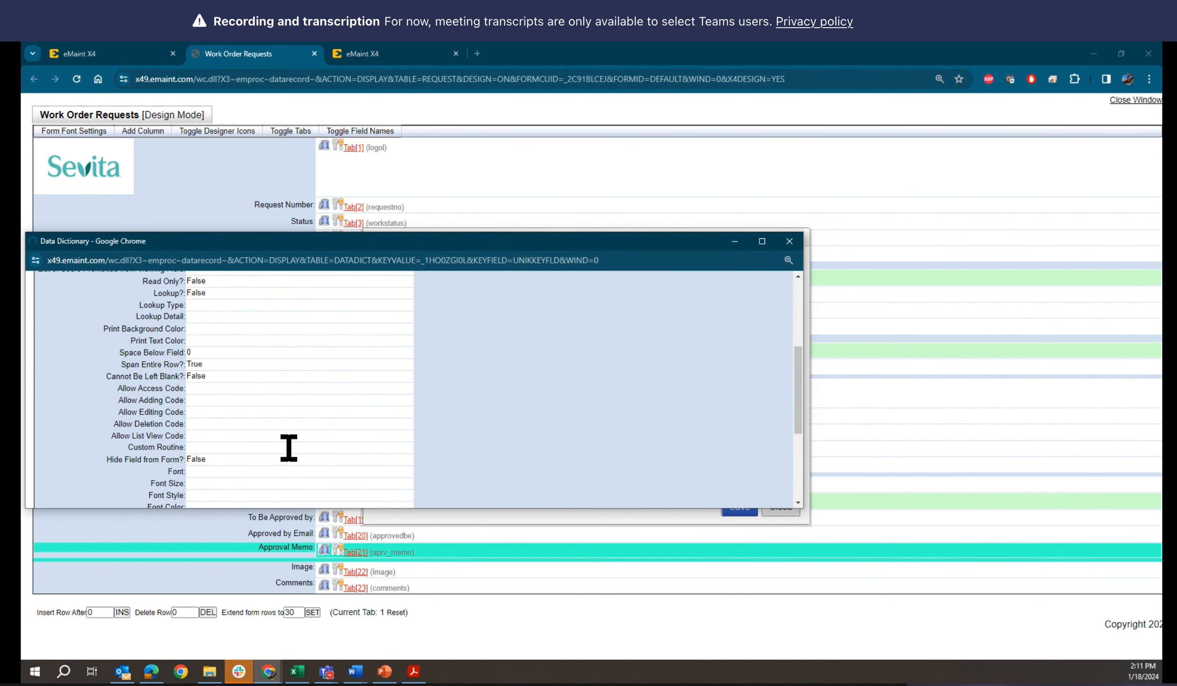
scroll(289, 448, "down", 3)
scroll(289, 448, "down", 5)
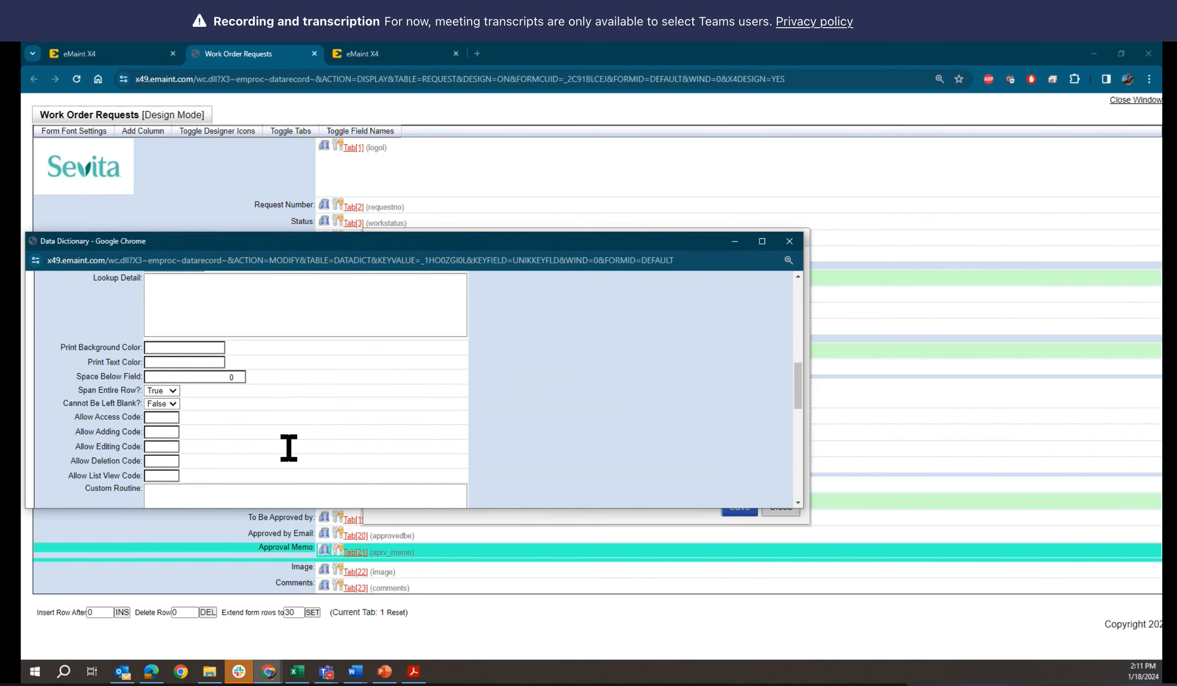
scroll(288, 448, "down", 1)
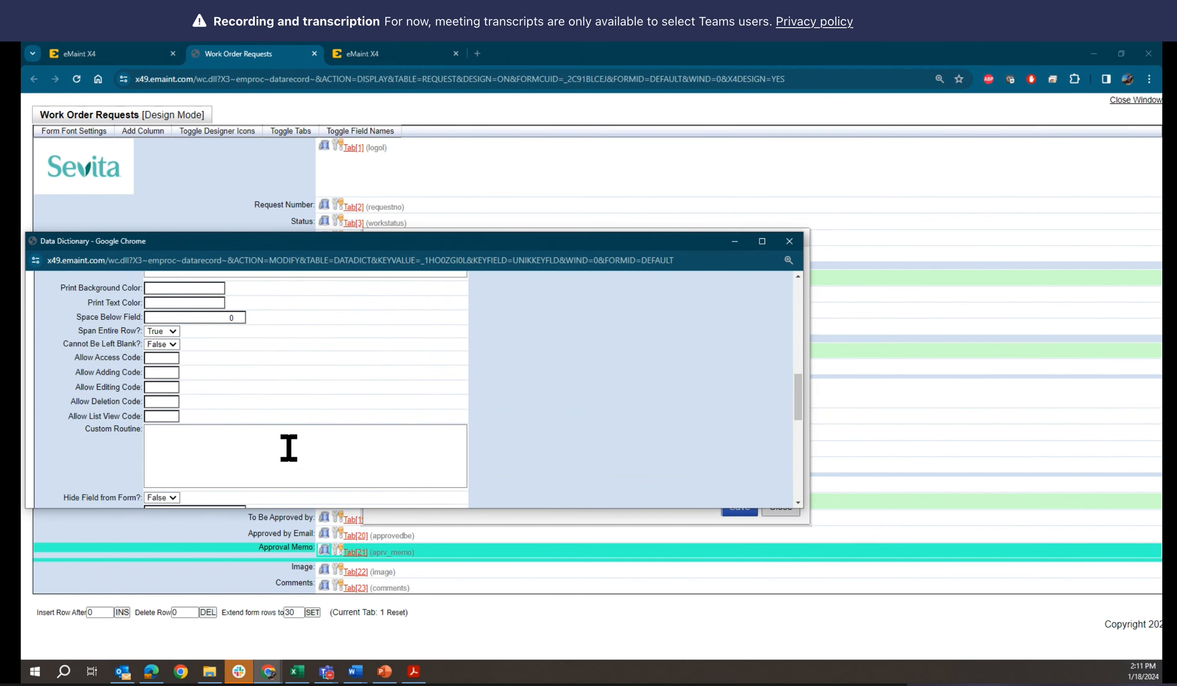
left_click(157, 331)
left_click(160, 347)
scroll(639, 443, "up", 10)
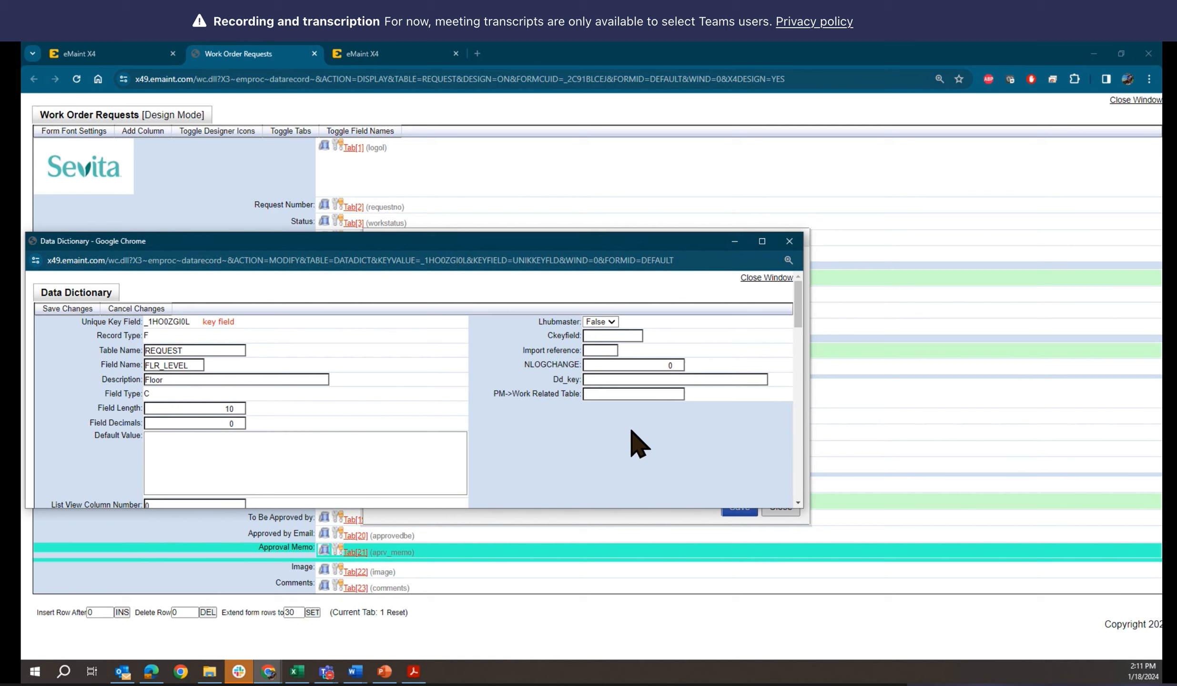
left_click(72, 310)
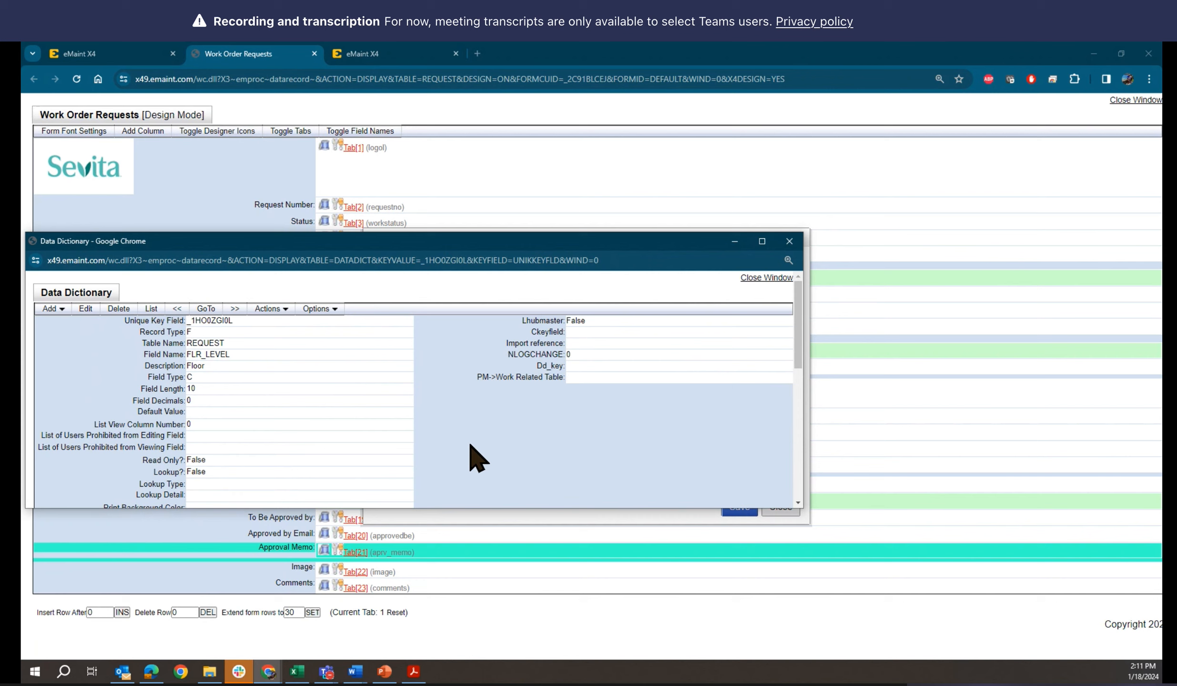
Review the saved Floor field record and switch to the "Expanding form row" slide in PowerPoint
scroll(472, 448, "down", 10)
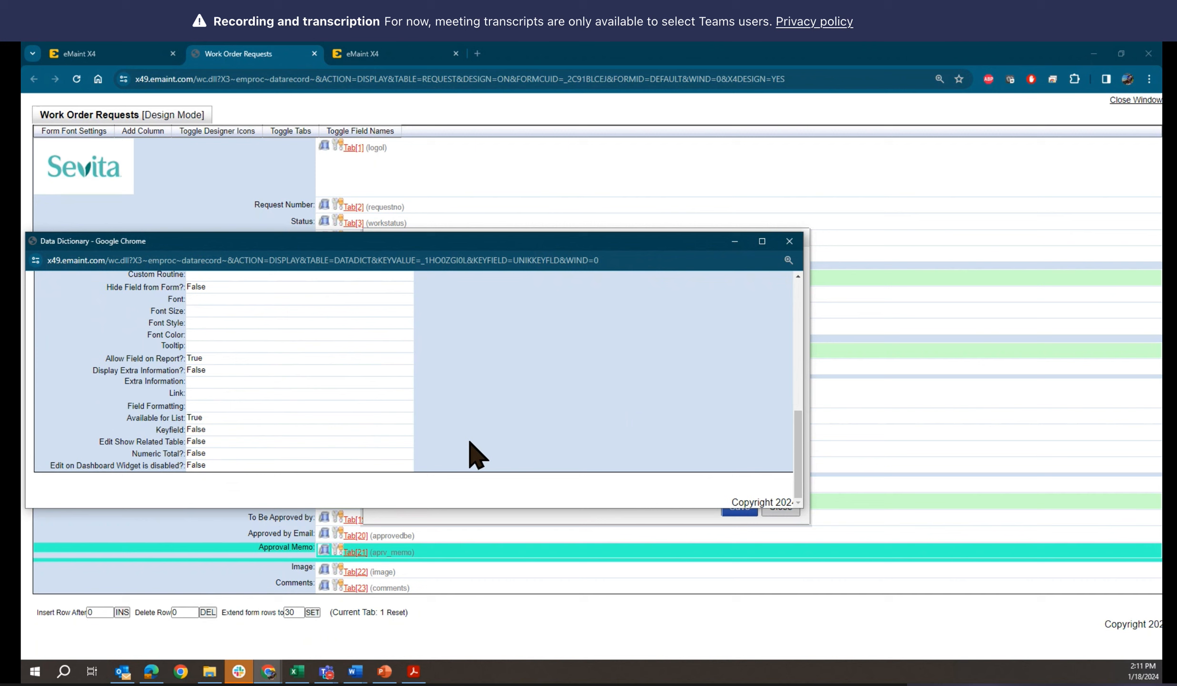
scroll(477, 455, "up", 10)
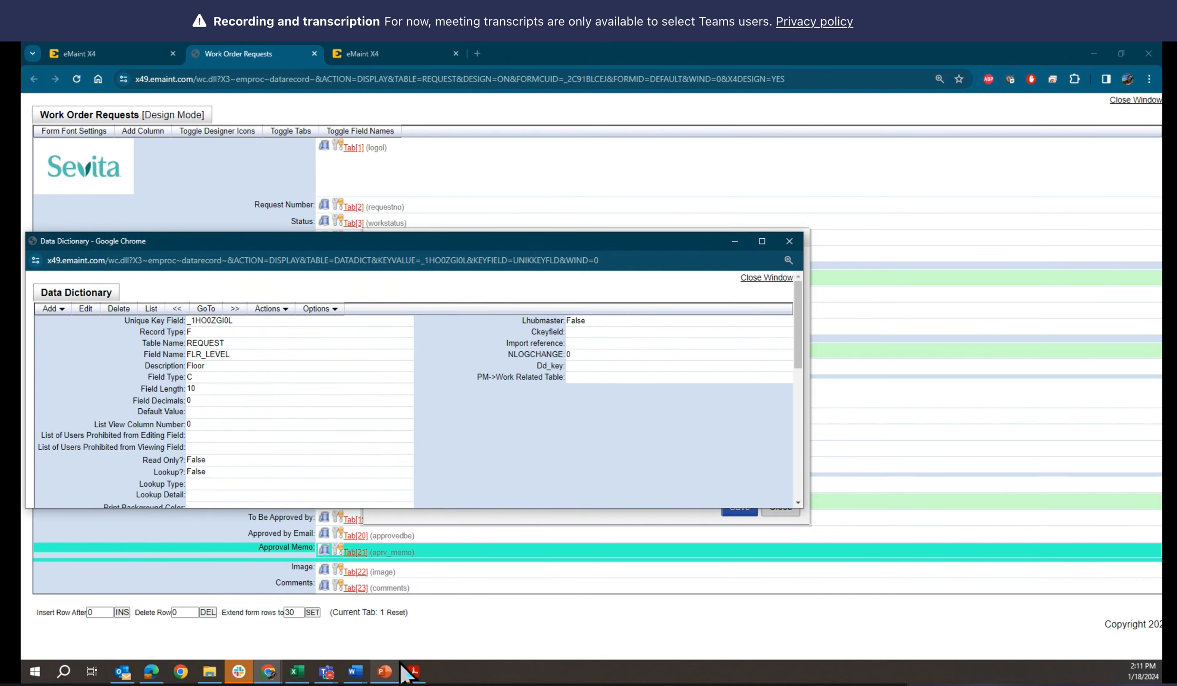
left_click(385, 672)
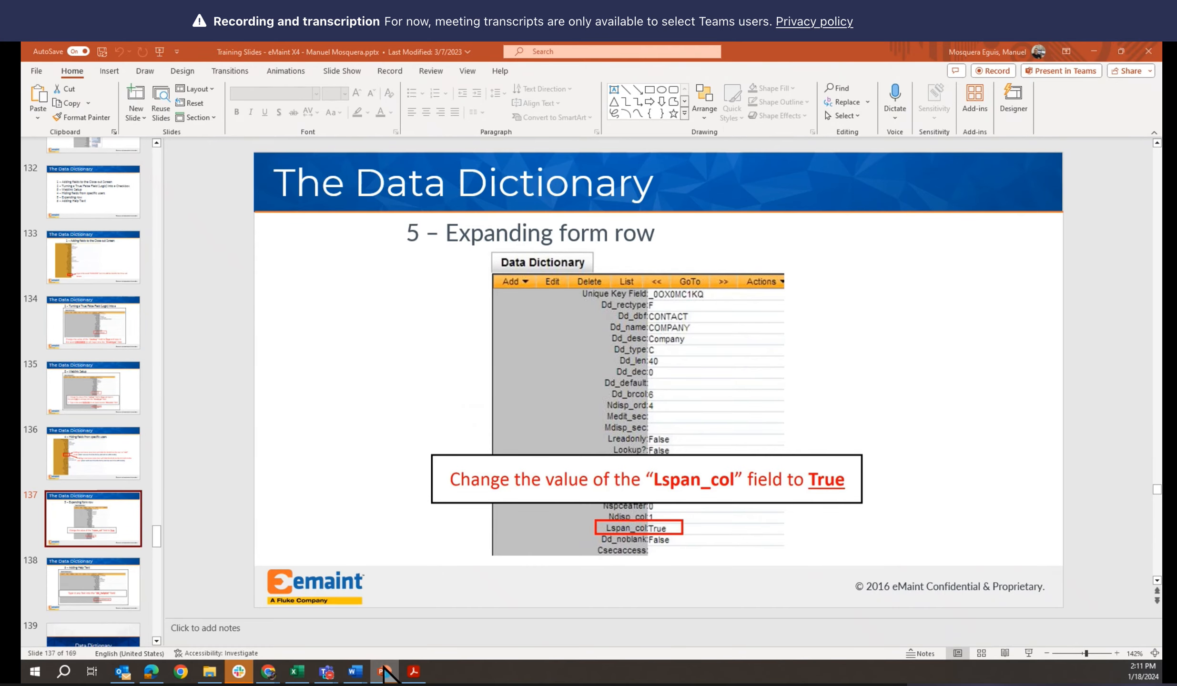
left_click(385, 669)
left_click(385, 669)
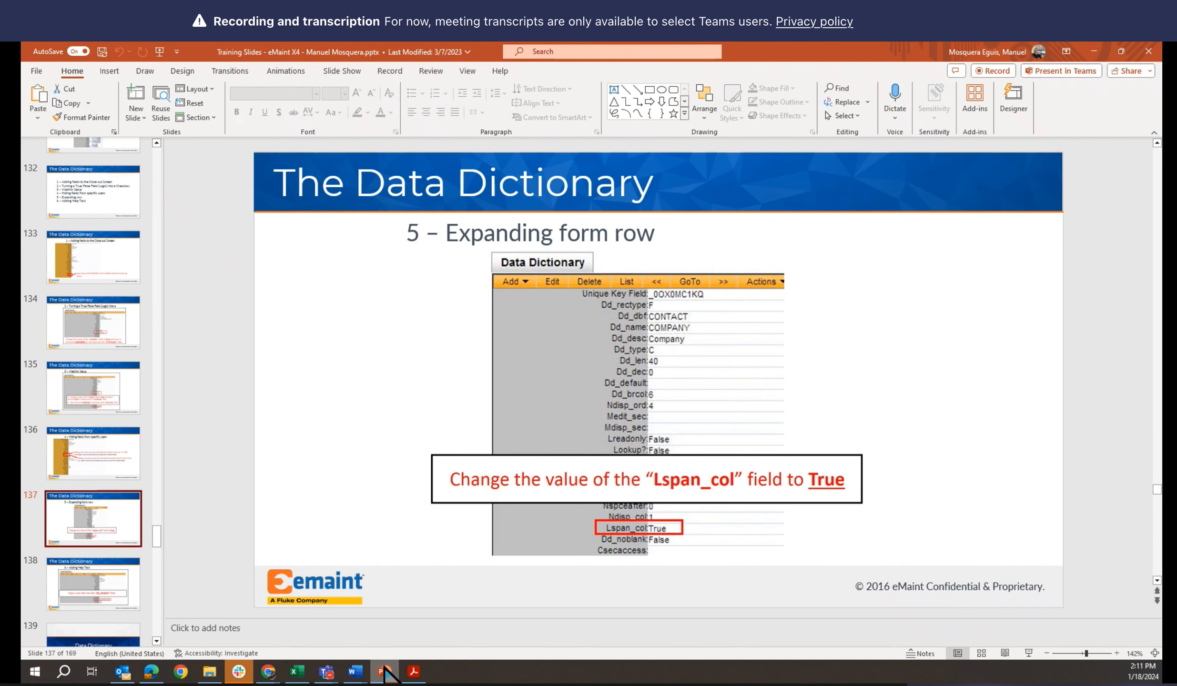